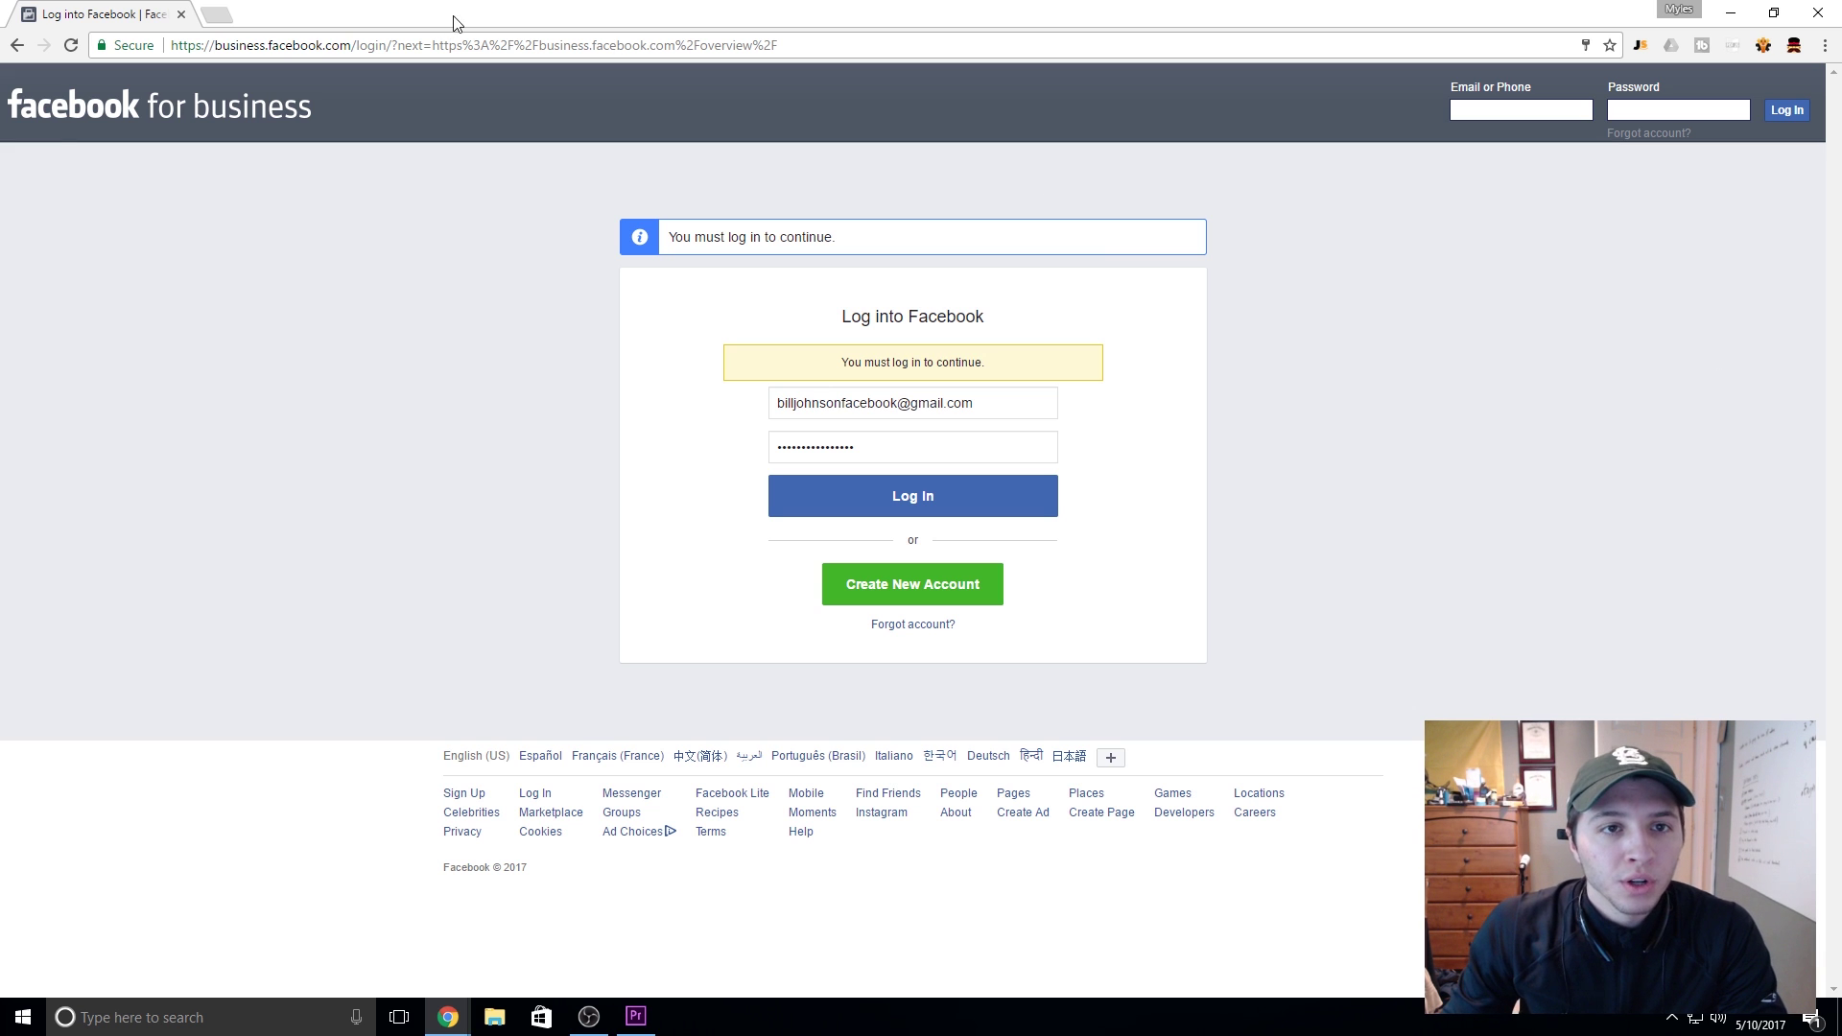
Step: Select the current web address in Chrome's address bar so it can be replaced
{"action": "key", "text": "ctrl+l"}
Step: Go to business.facebook.com and start creating a Business Manager account
{"action": "type", "text": "business.facebook.com"}
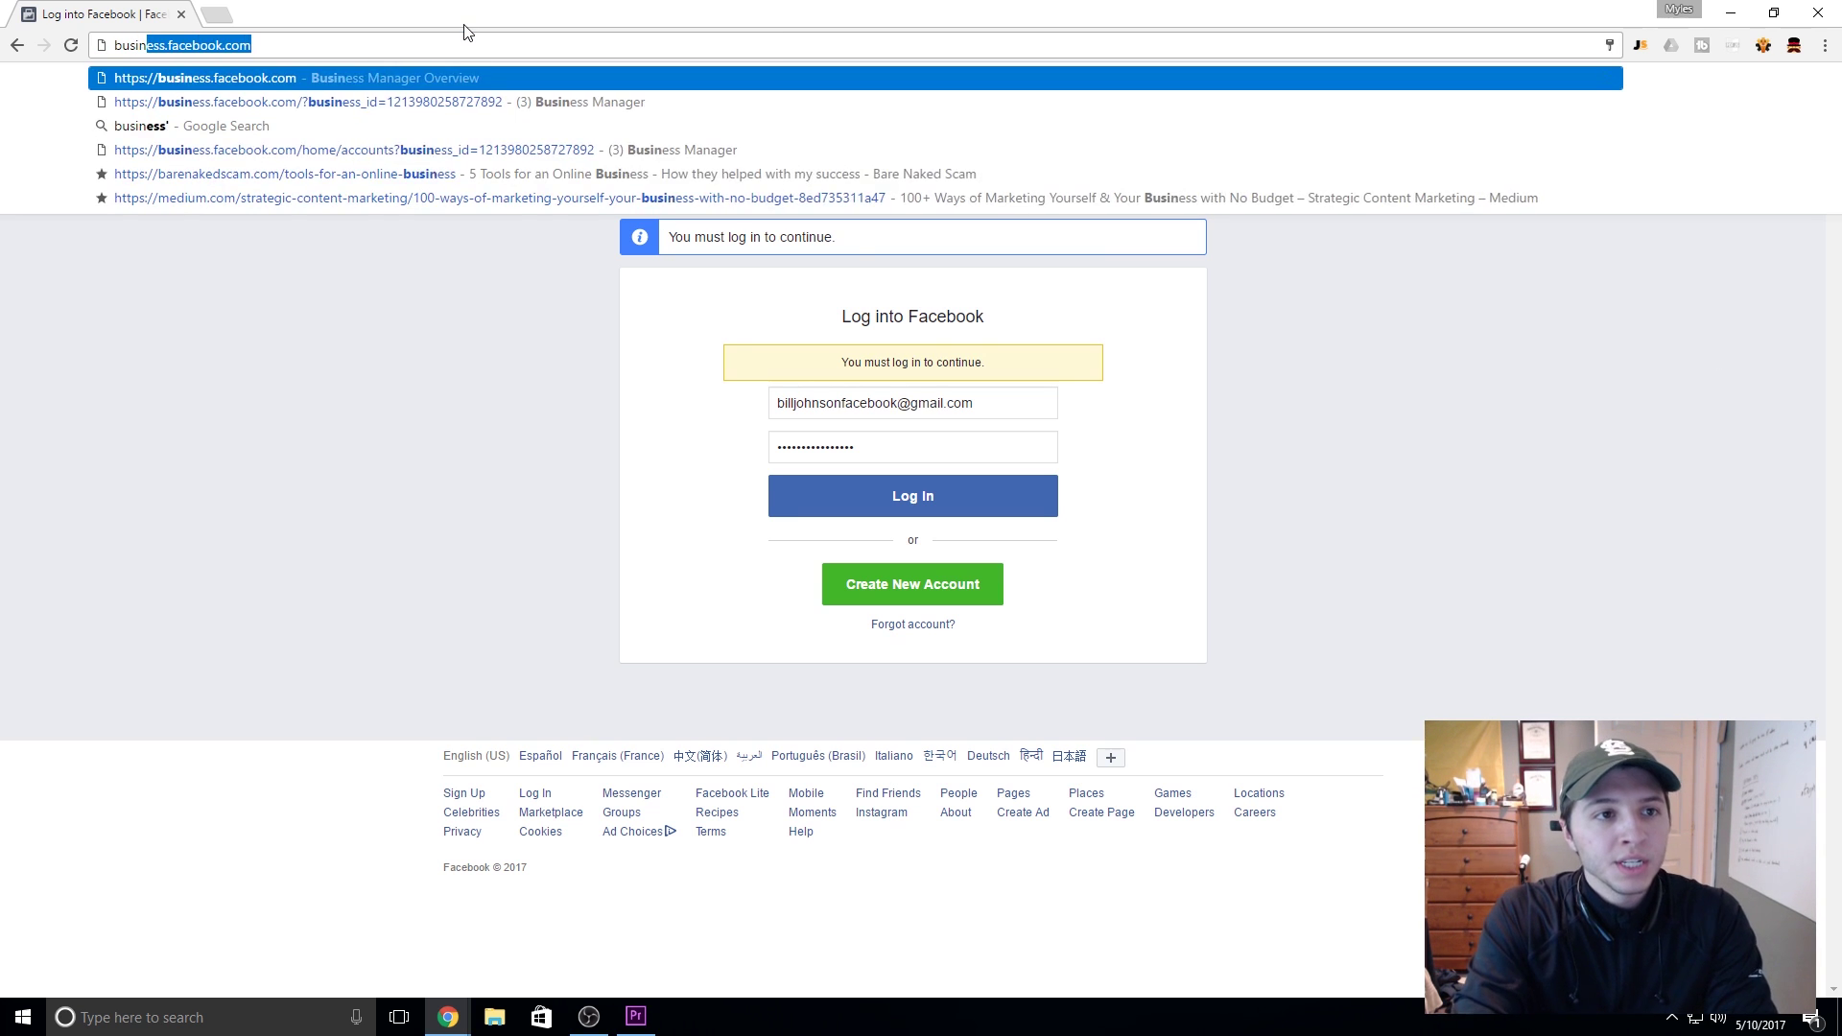
{"action": "key", "text": "Return"}
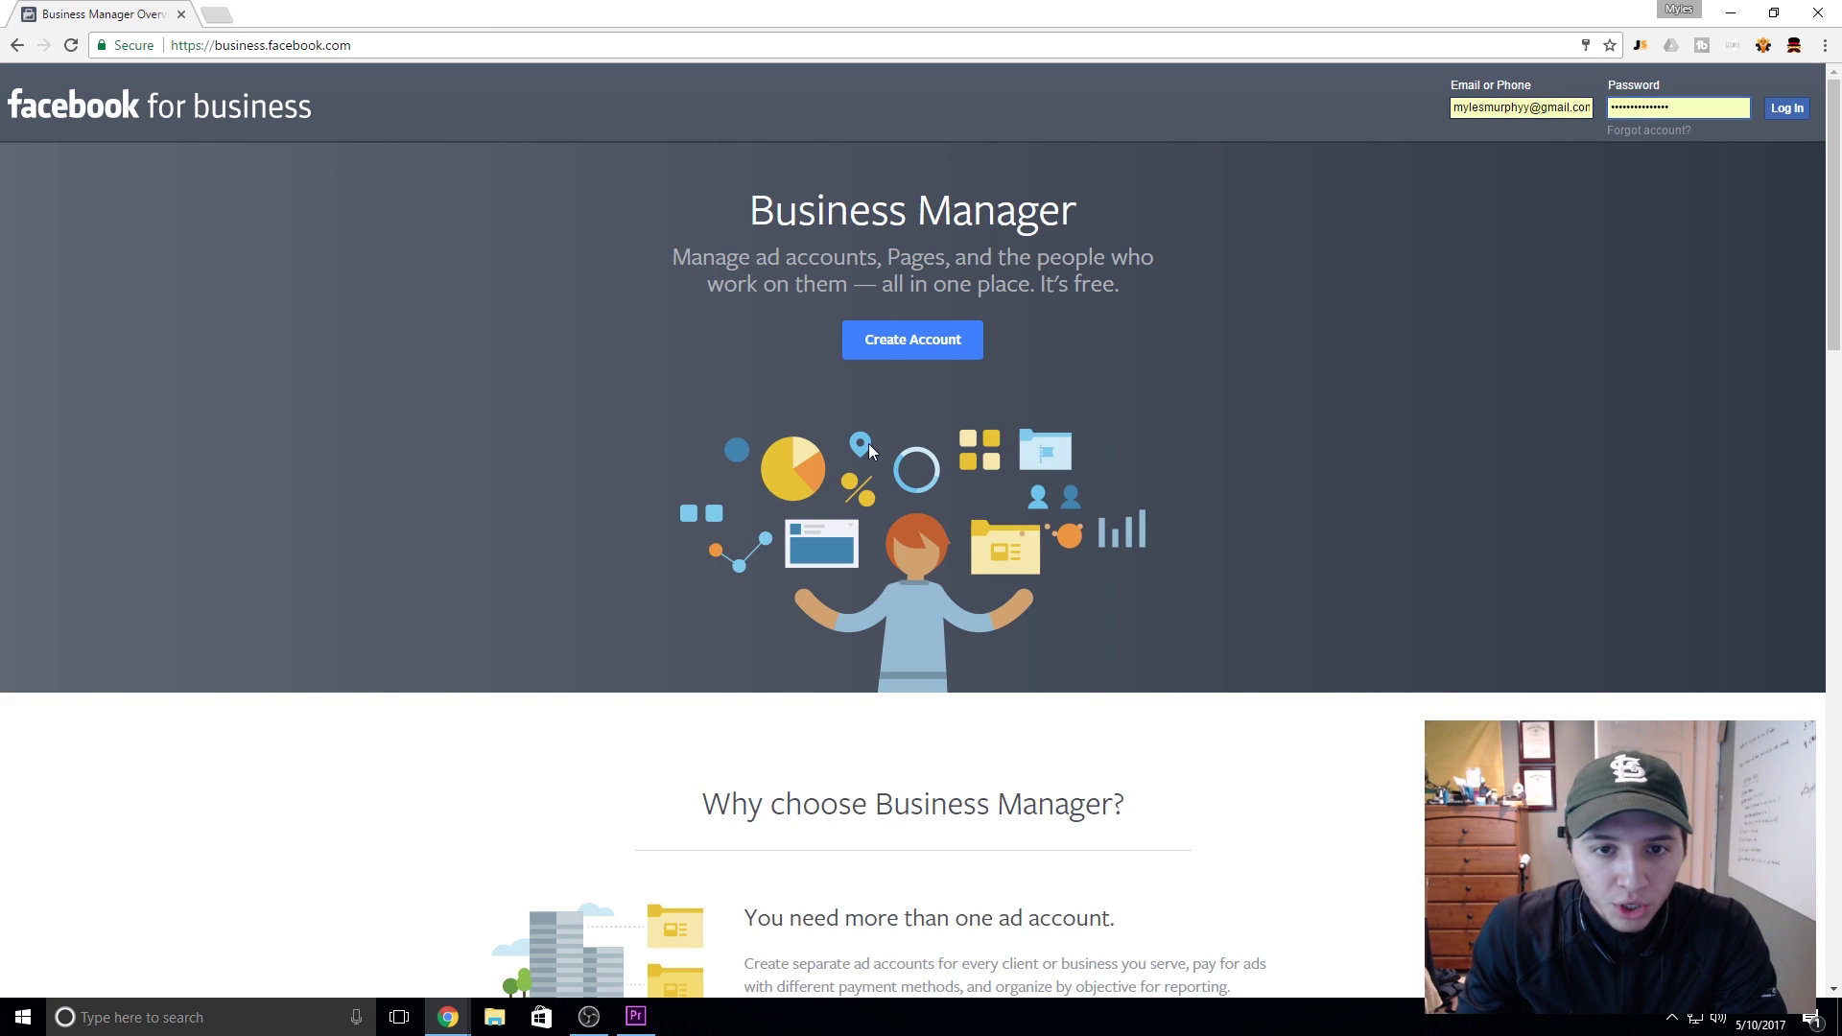
{"action": "left_click", "coordinate": [936, 346]}
Step: Clear the prefilled email and password from the login form
{"action": "left_click", "coordinate": [880, 395]}
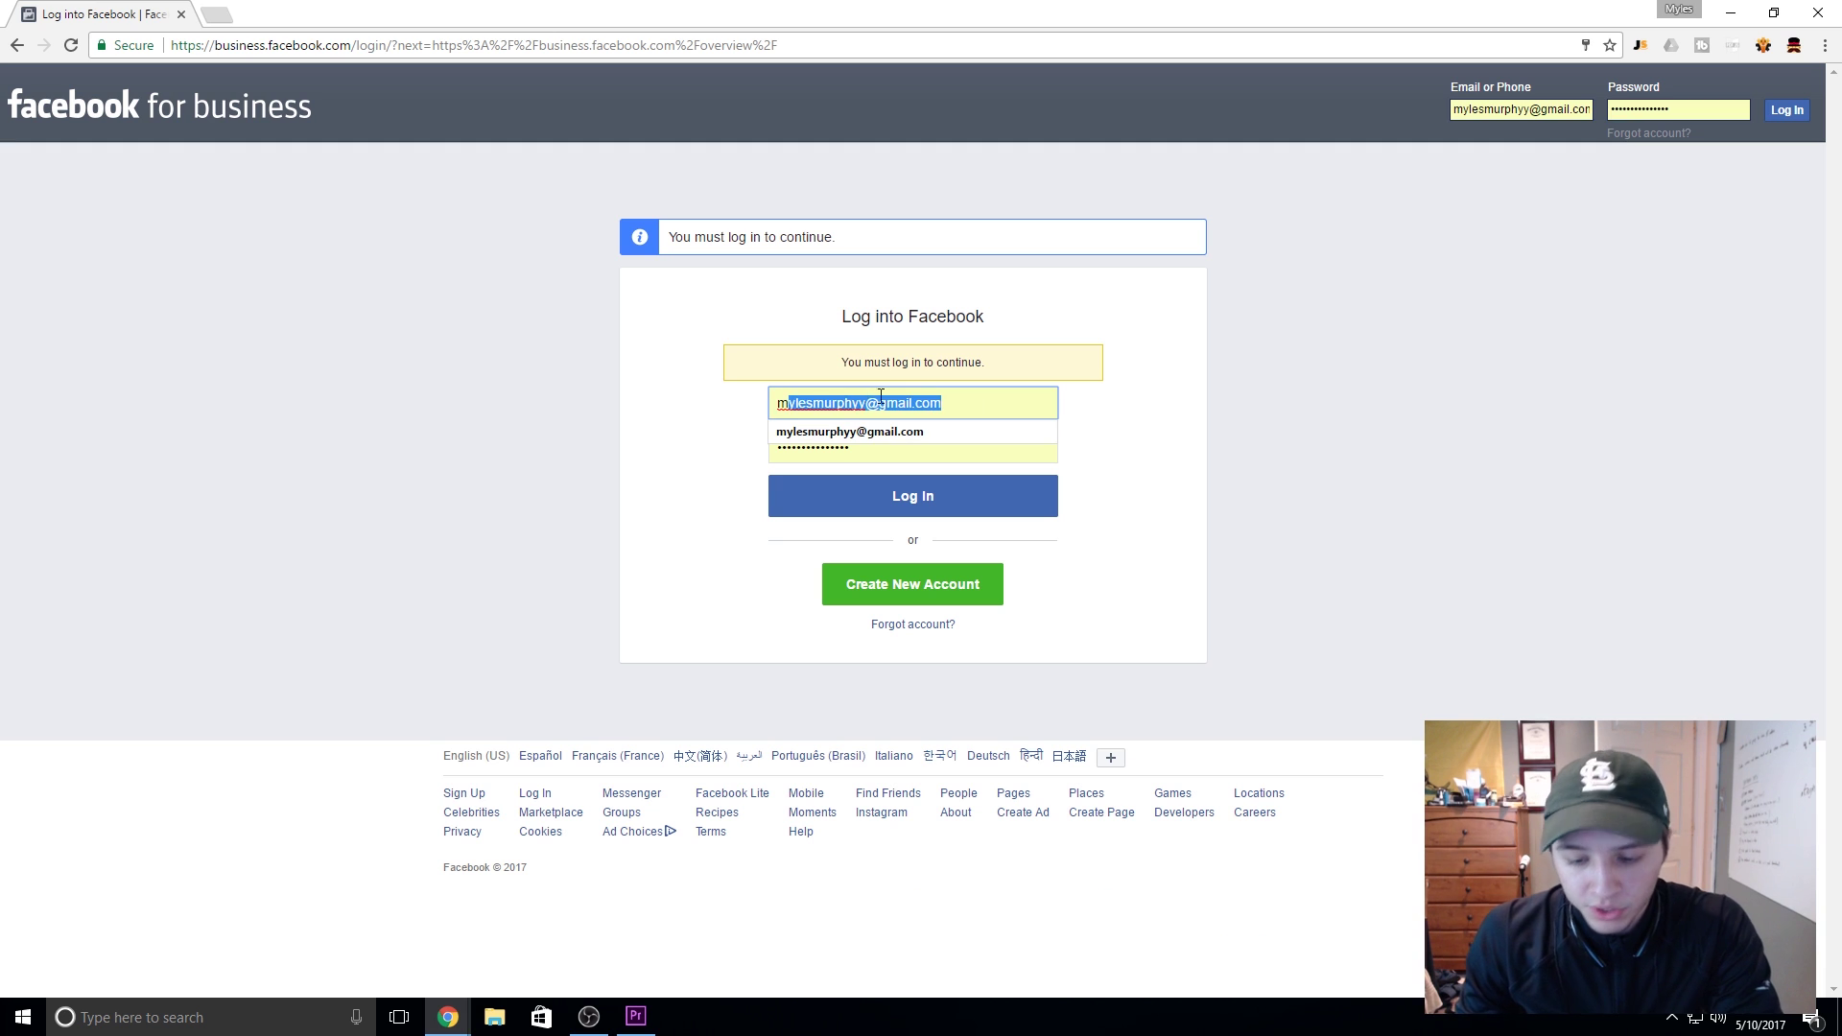
{"action": "key", "text": "BackSpace"}
{"action": "key", "text": "BackSpace"}
{"action": "left_click", "coordinate": [964, 453]}
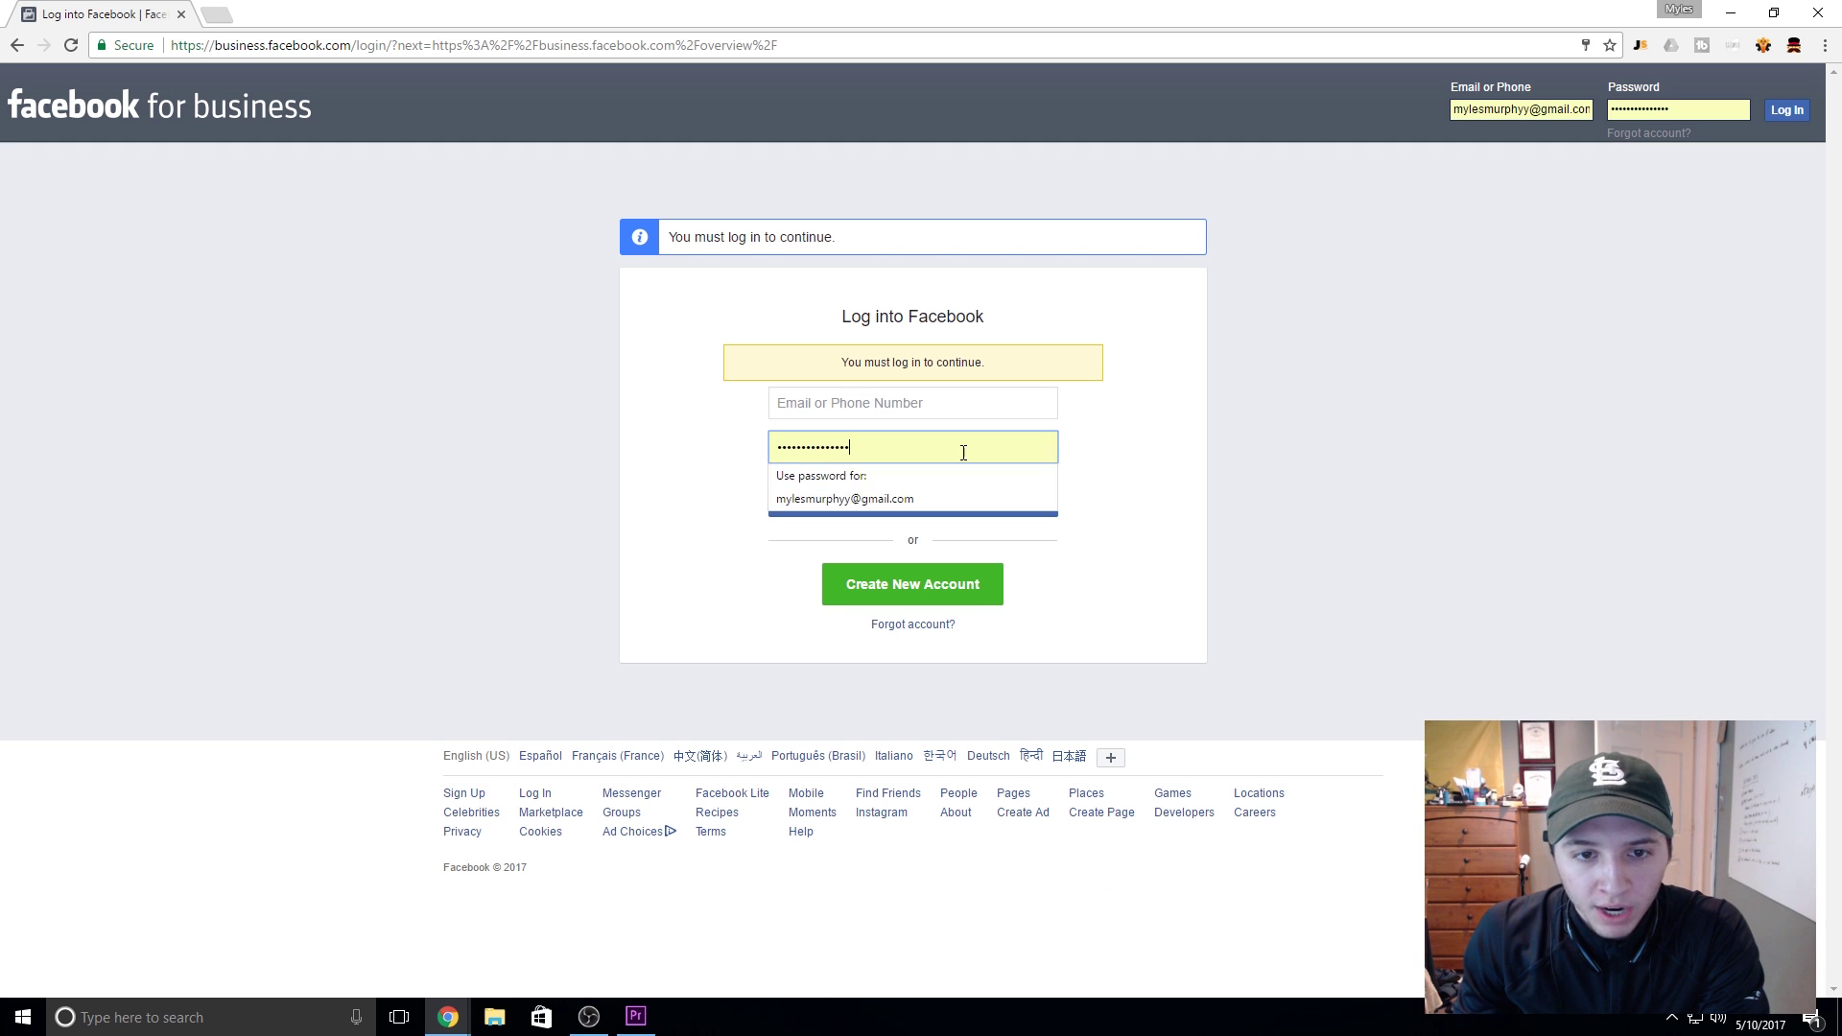
{"action": "key", "text": "ctrl+a"}
{"action": "type", "text": "•••••"}
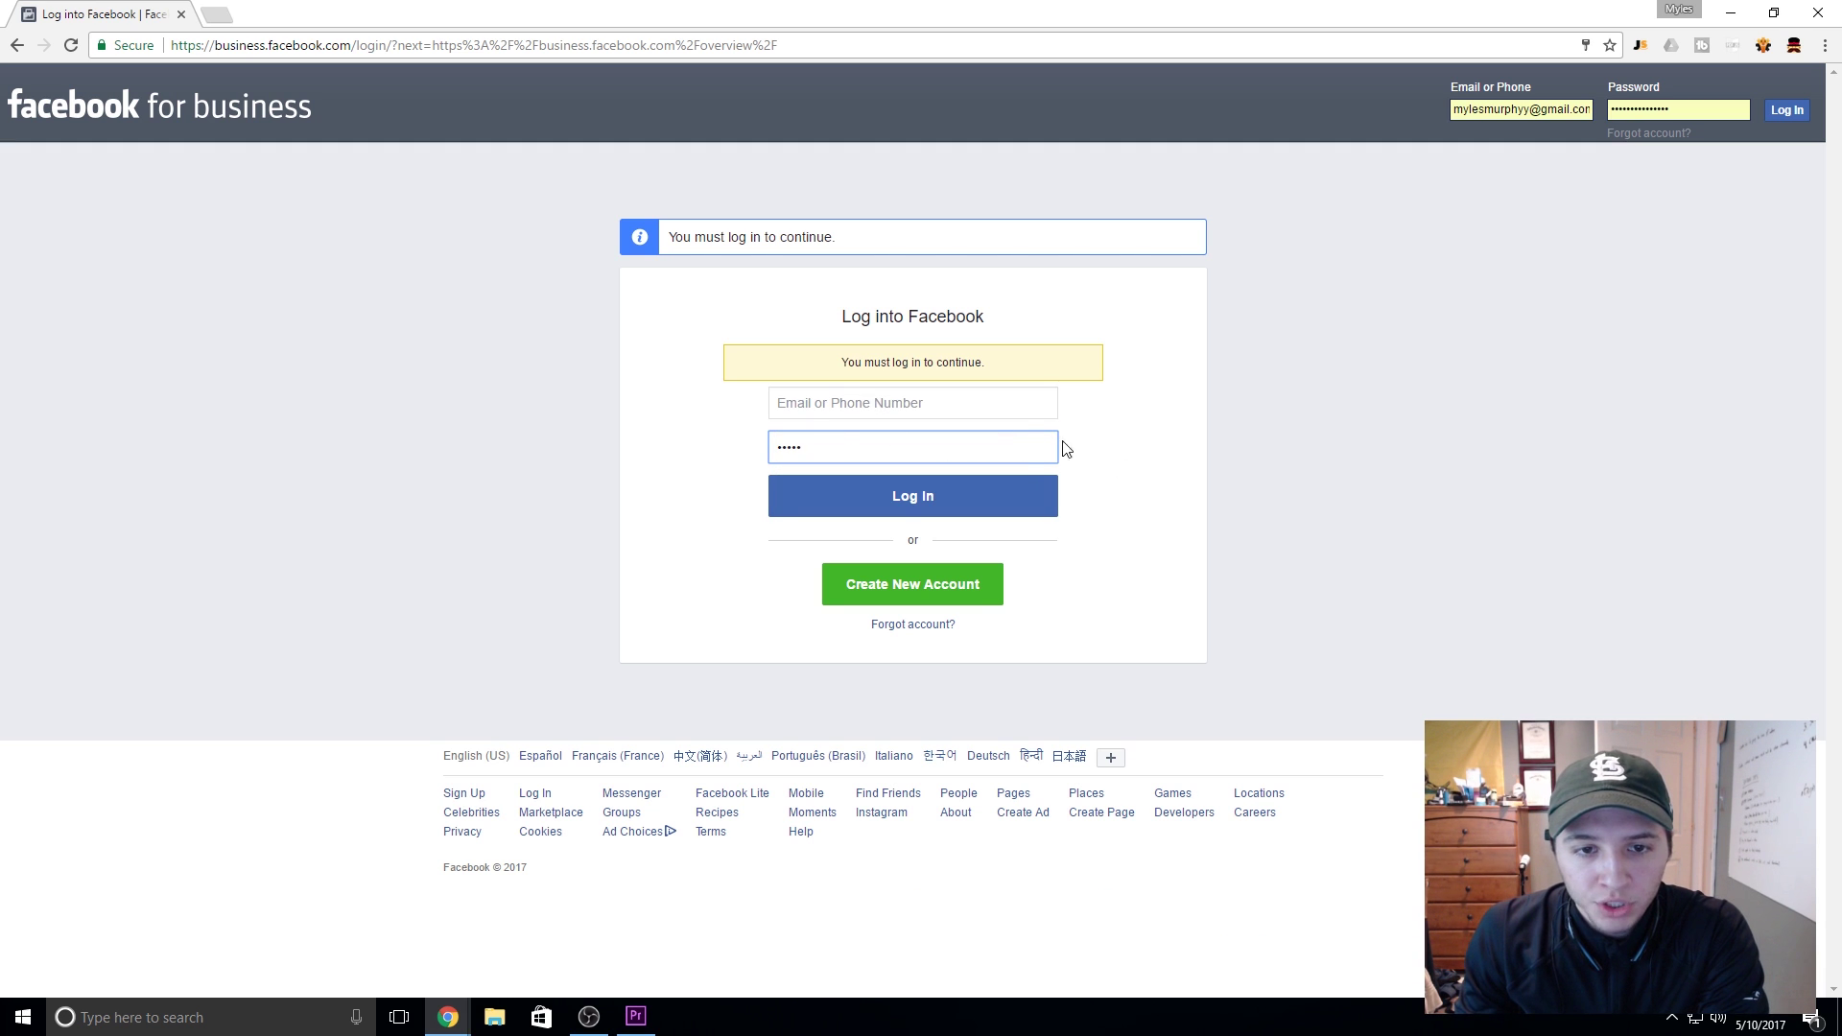
{"action": "key", "text": "BackSpace"}
{"action": "key", "text": "BackSpace"}
{"action": "key", "text": "BackSpace"}
{"action": "key", "text": "BackSpace"}
{"action": "key", "text": "BackSpace"}
Step: Log in with the new account's email address and password
{"action": "left_click", "coordinate": [1020, 403]}
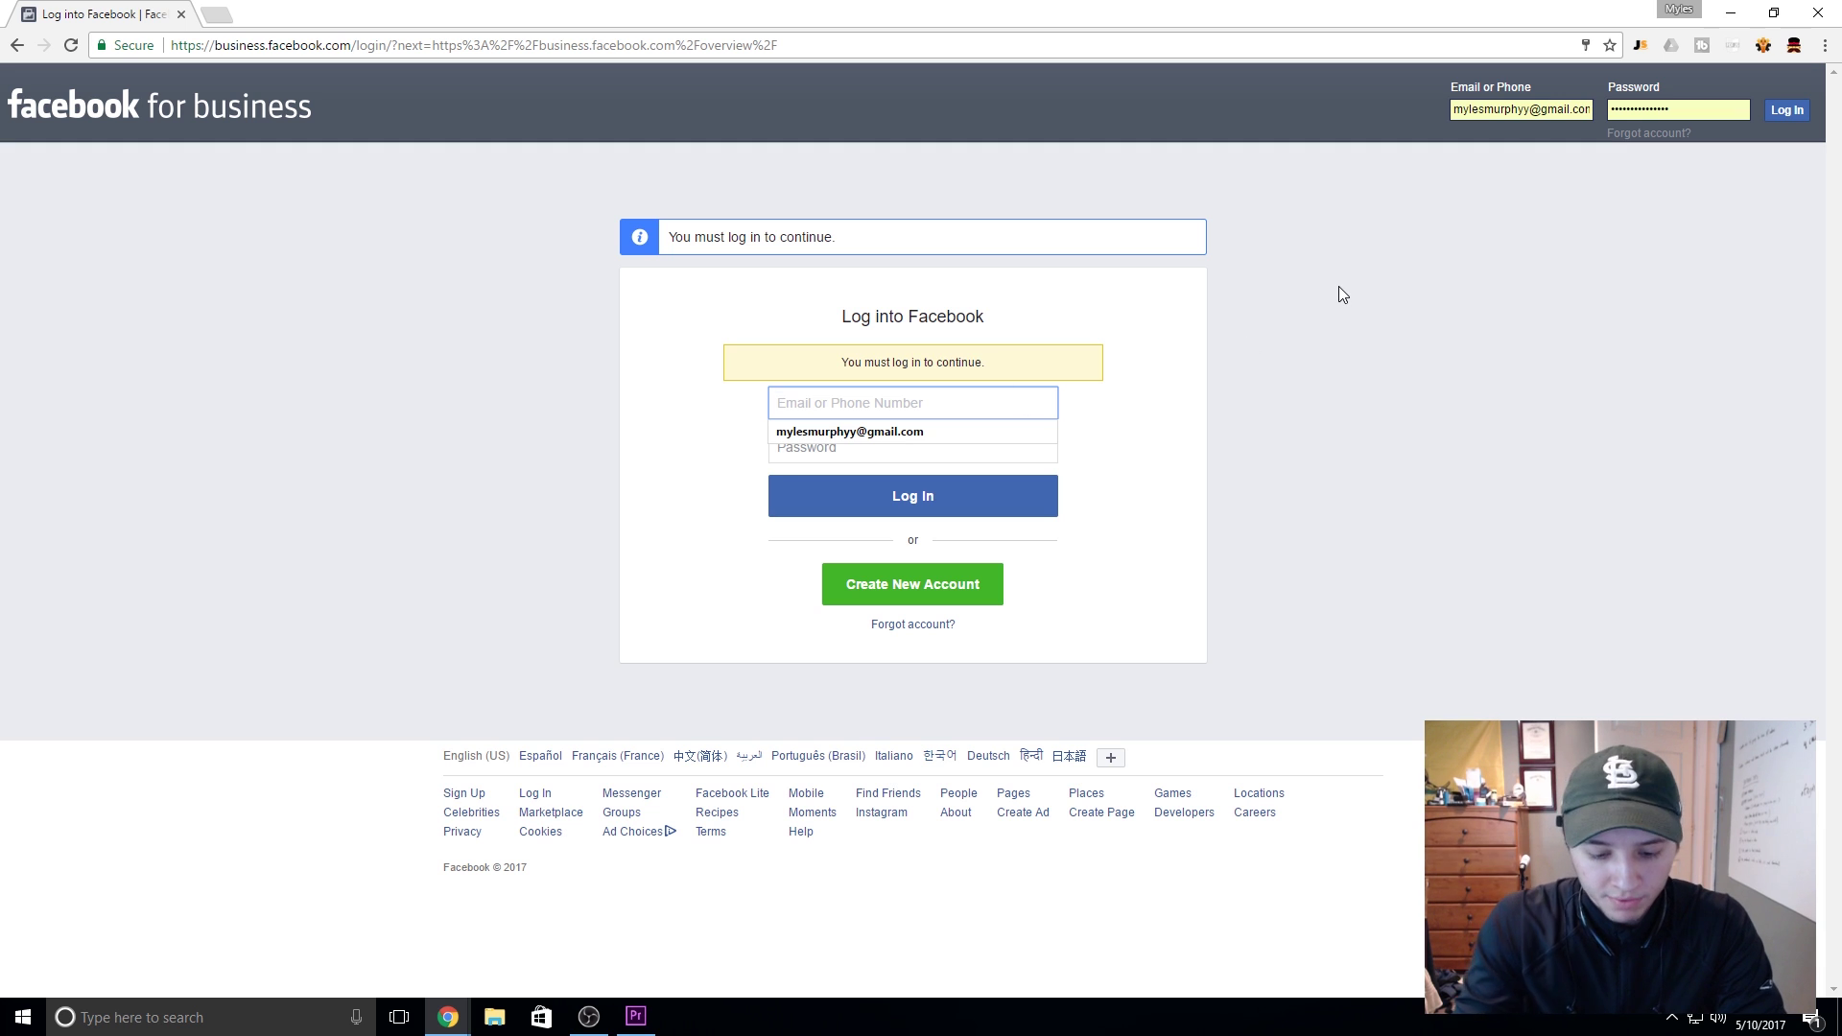
{"action": "type", "text": "bus"}
{"action": "key", "text": "BackSpace"}
{"action": "key", "text": "BackSpace"}
{"action": "key", "text": "BackSpace"}
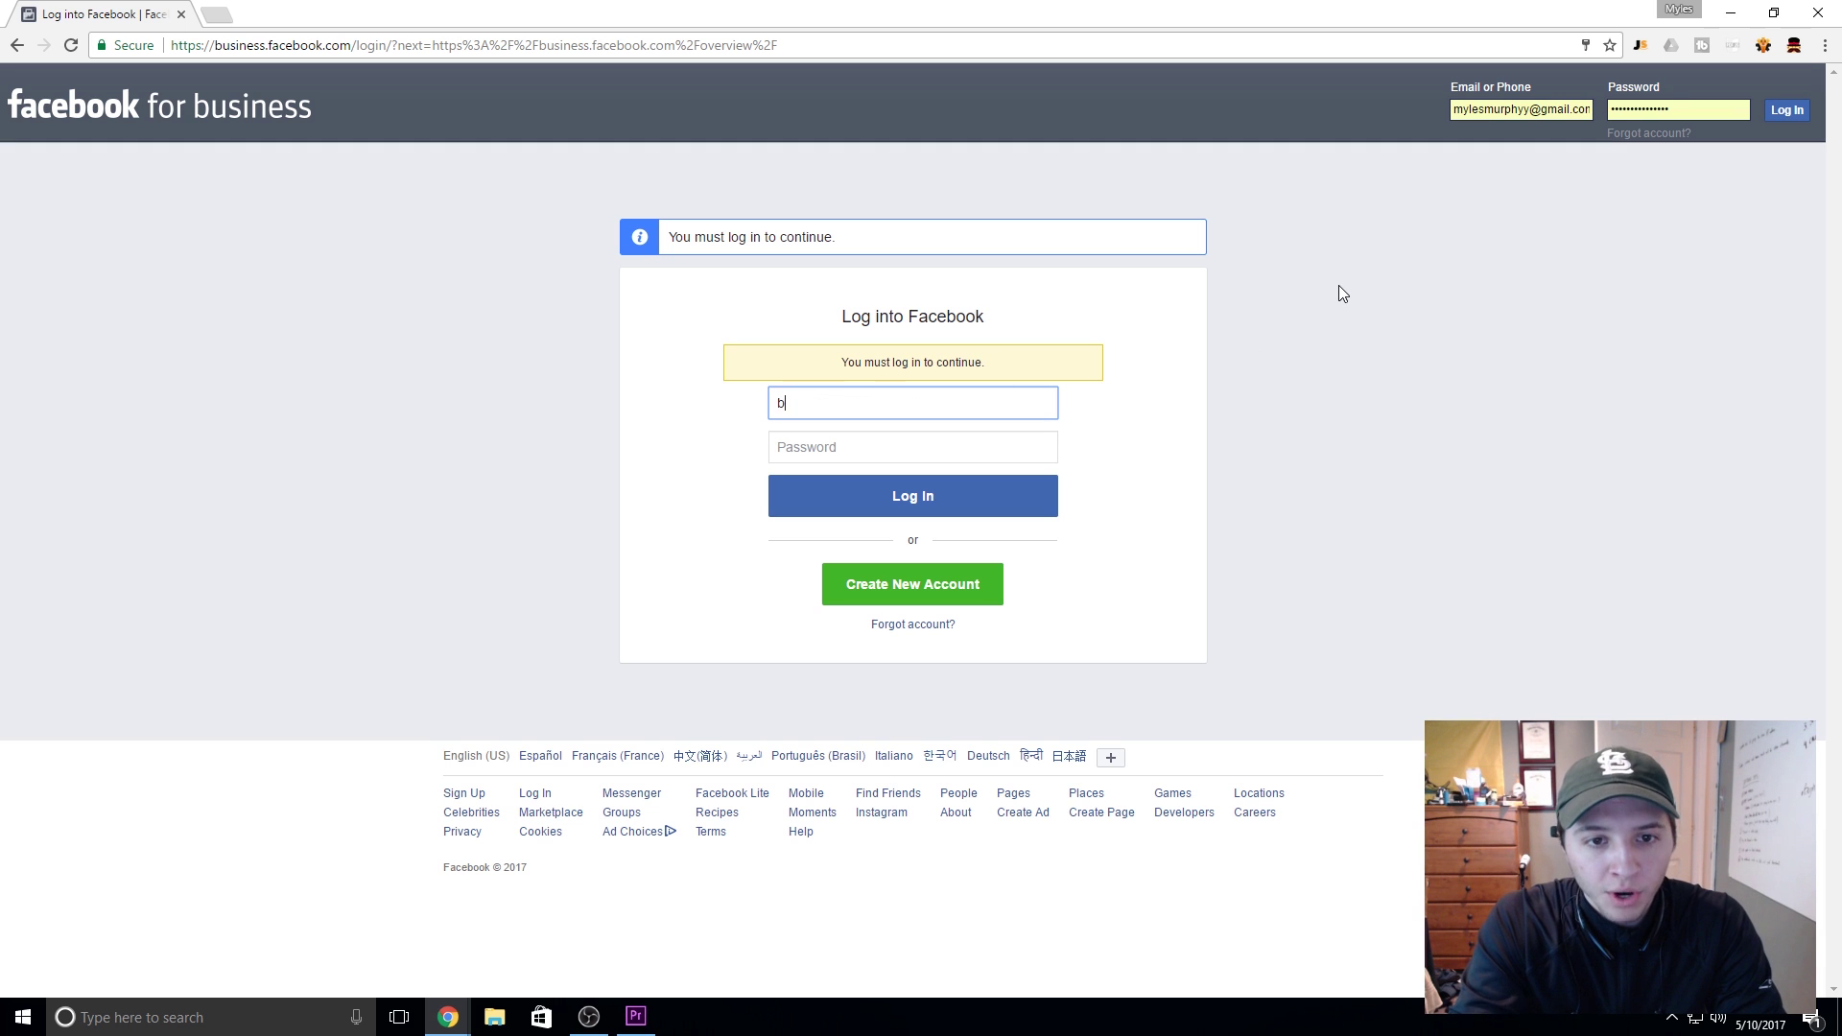
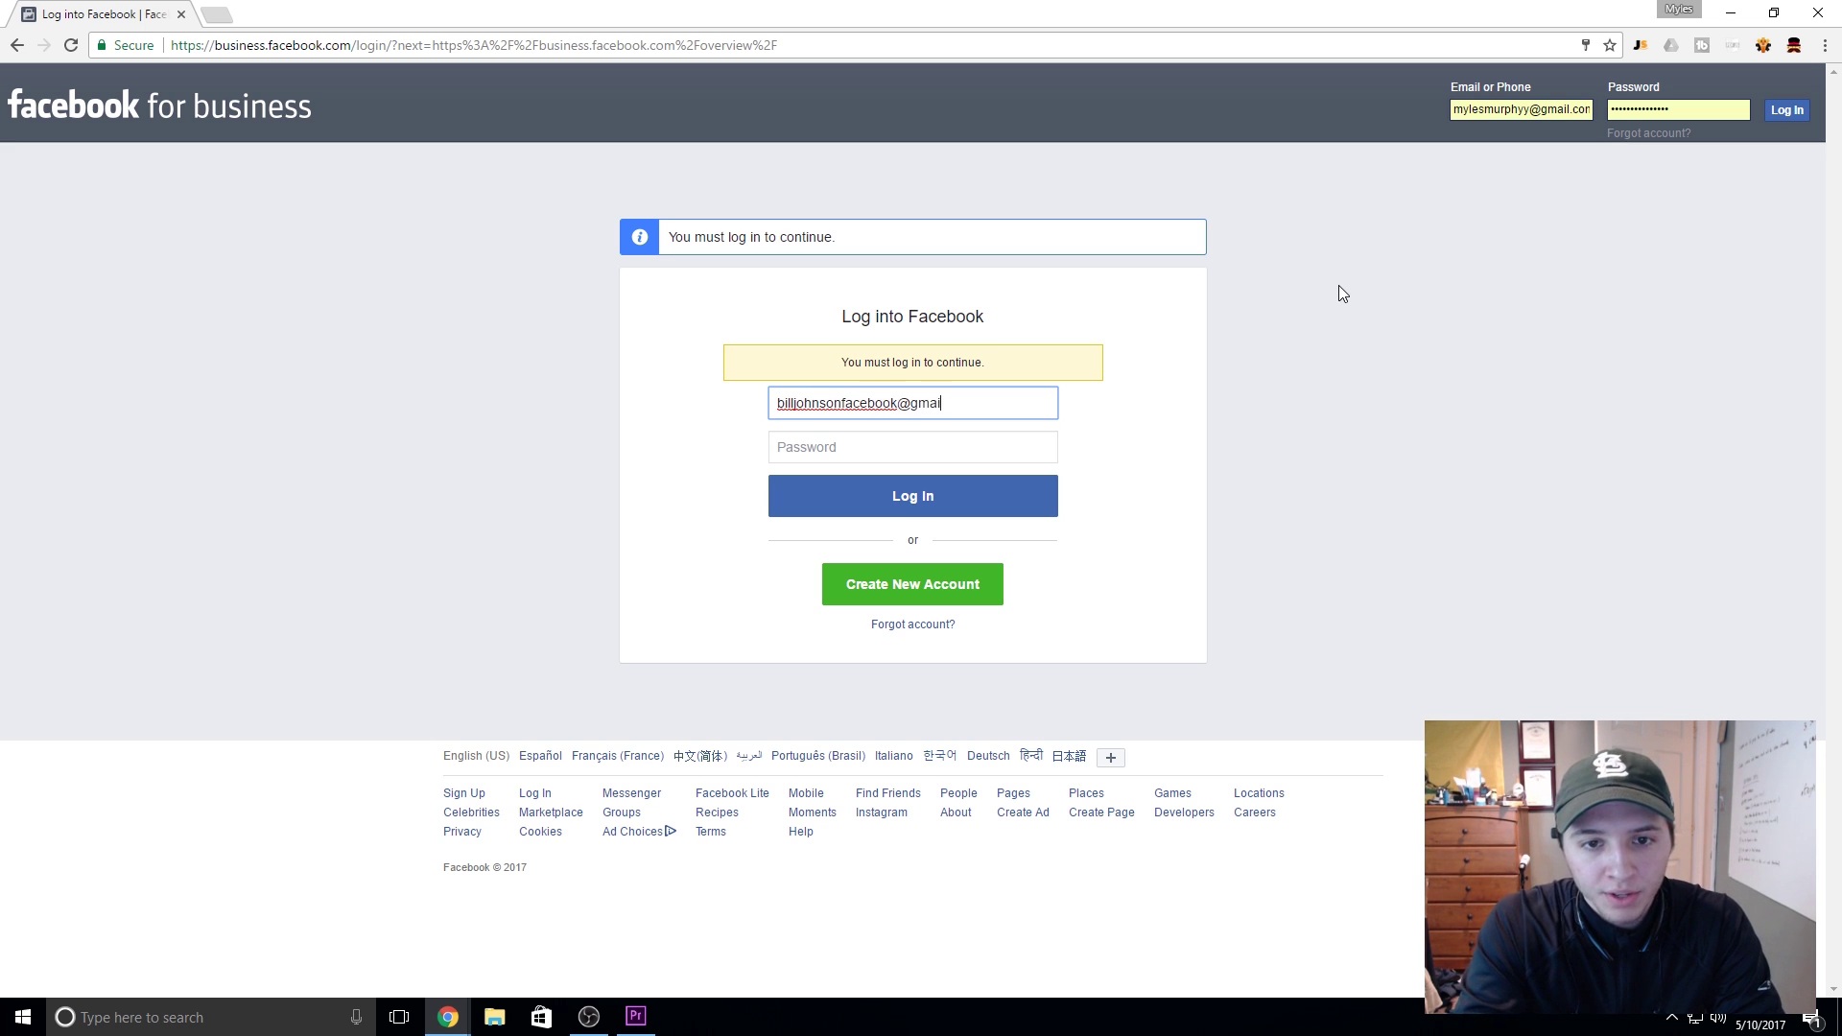
{"action": "key", "text": "Tab"}
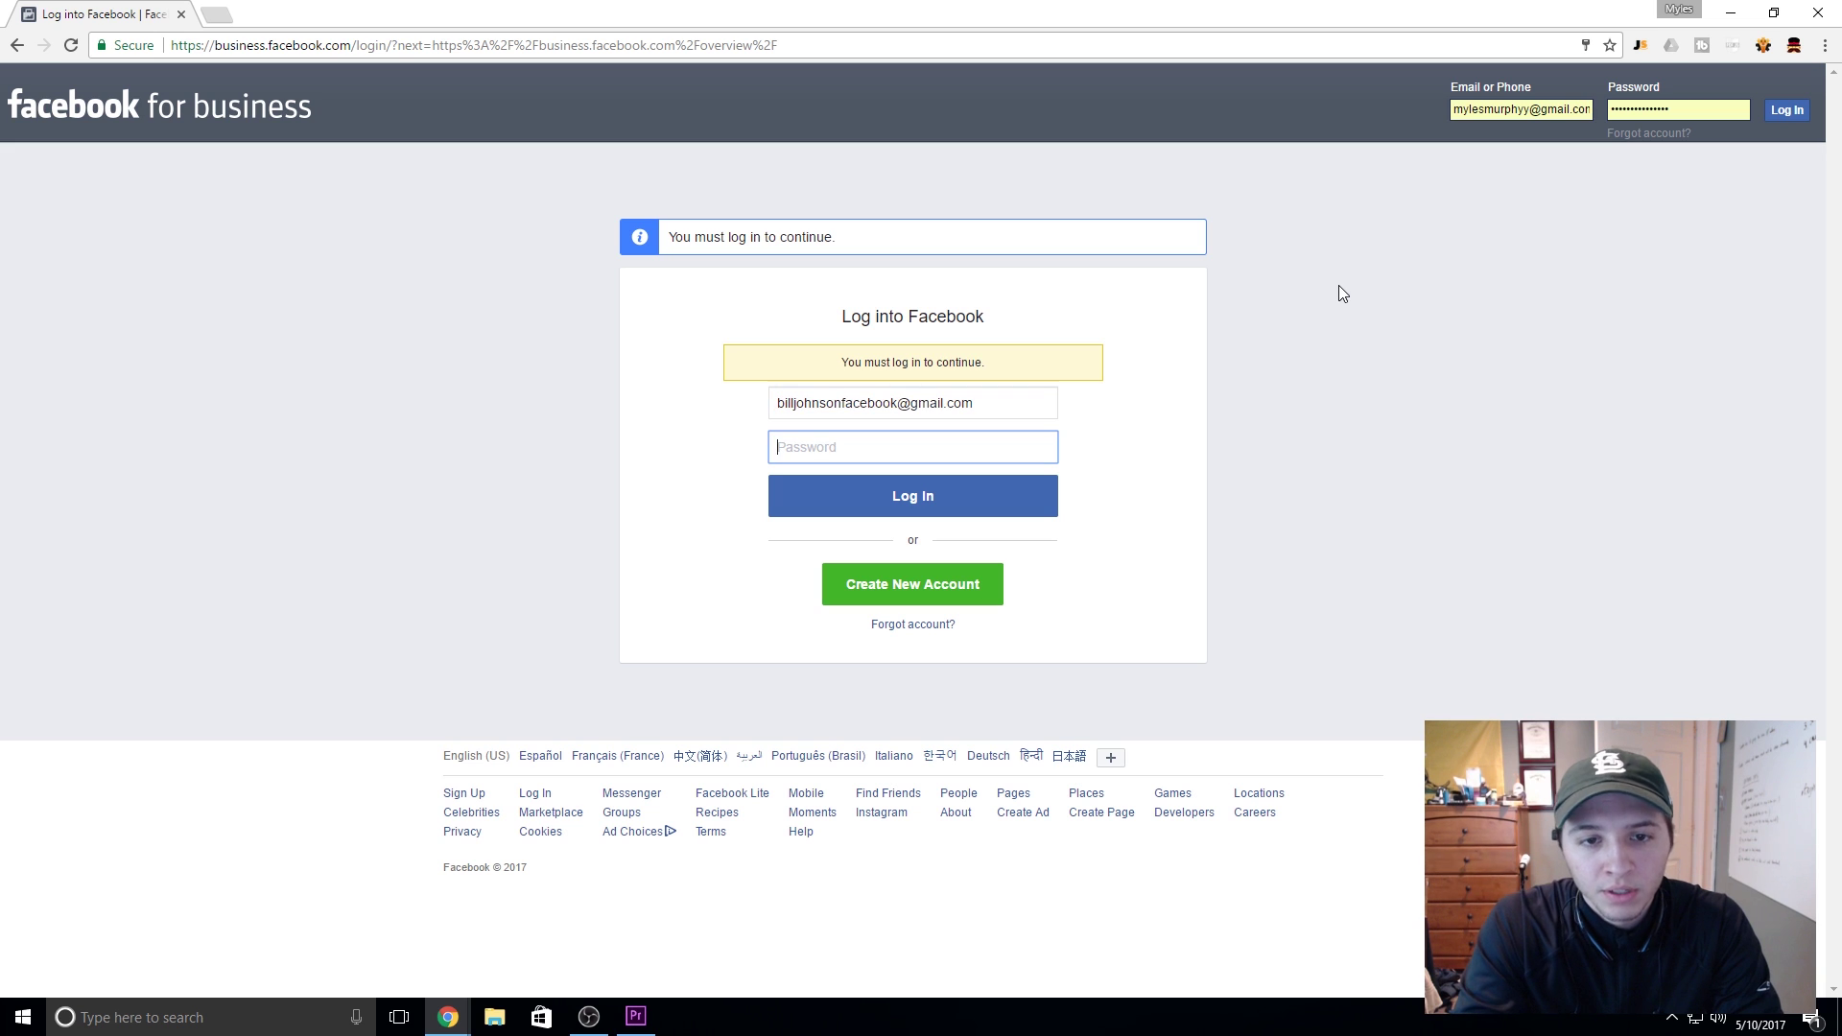
{"action": "type", "text": "•••••••••••"}
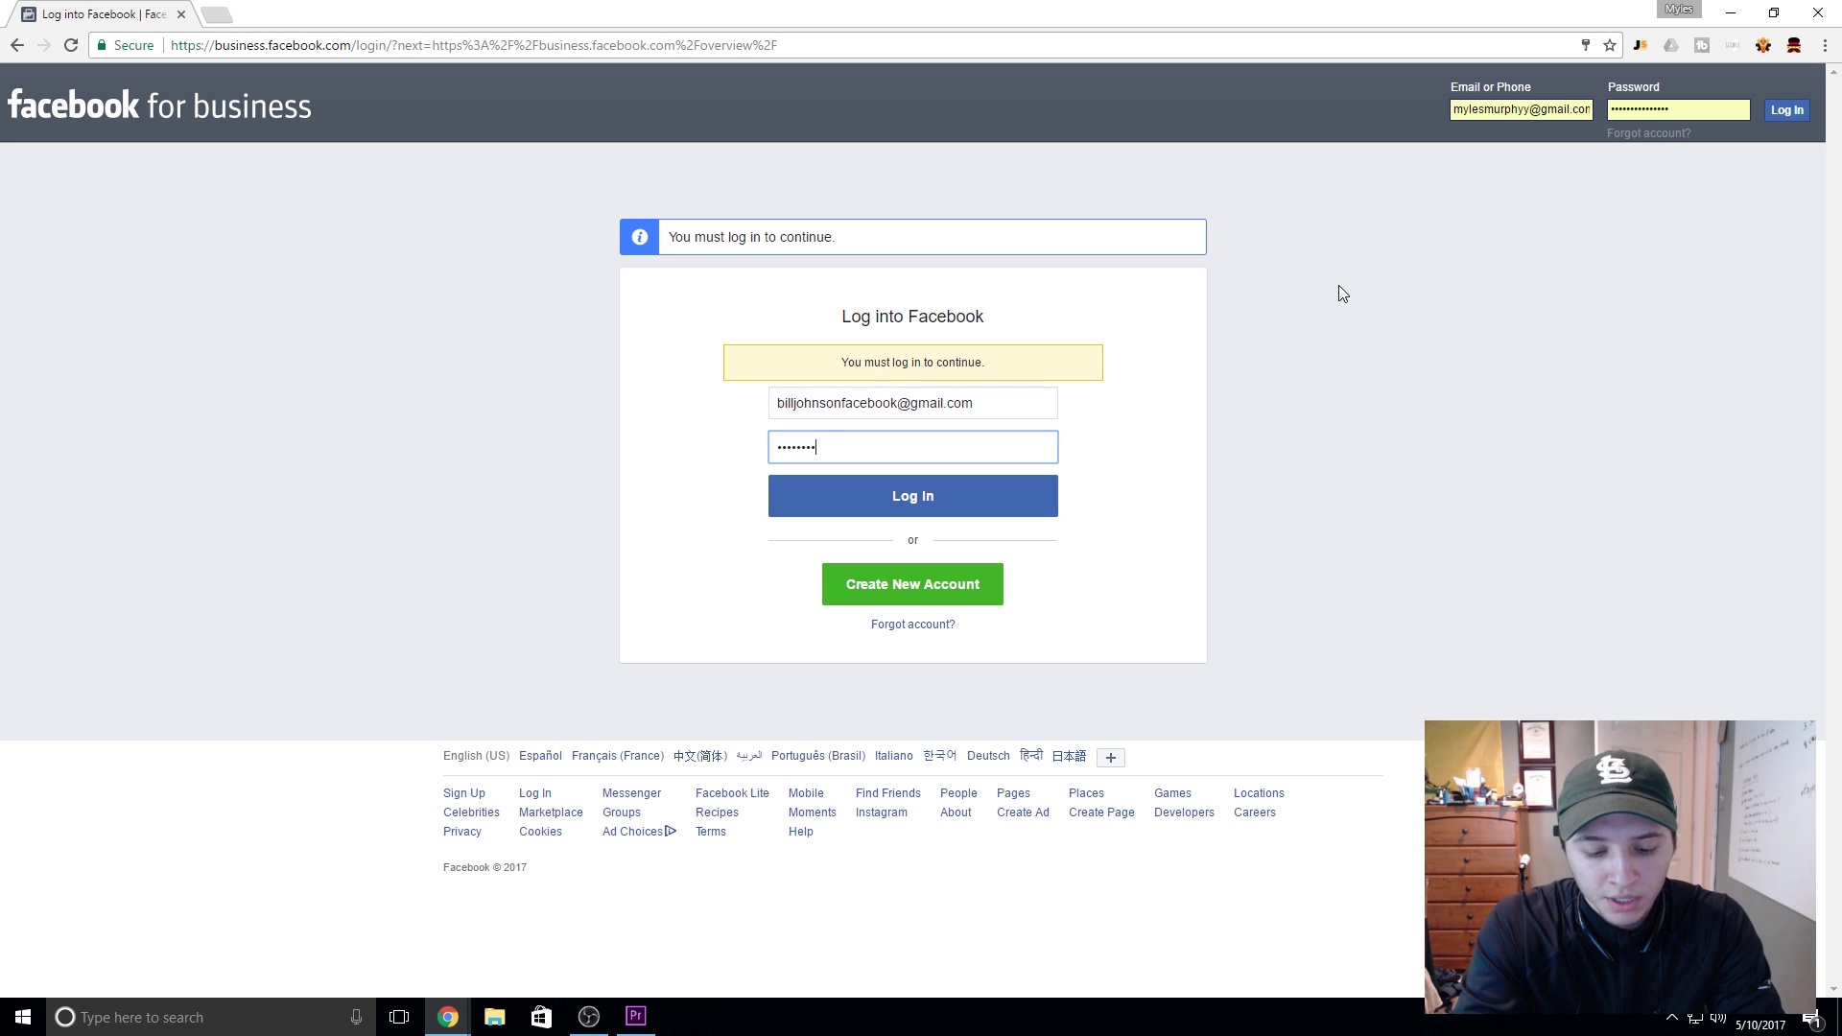
{"action": "type", "text": "••••"}
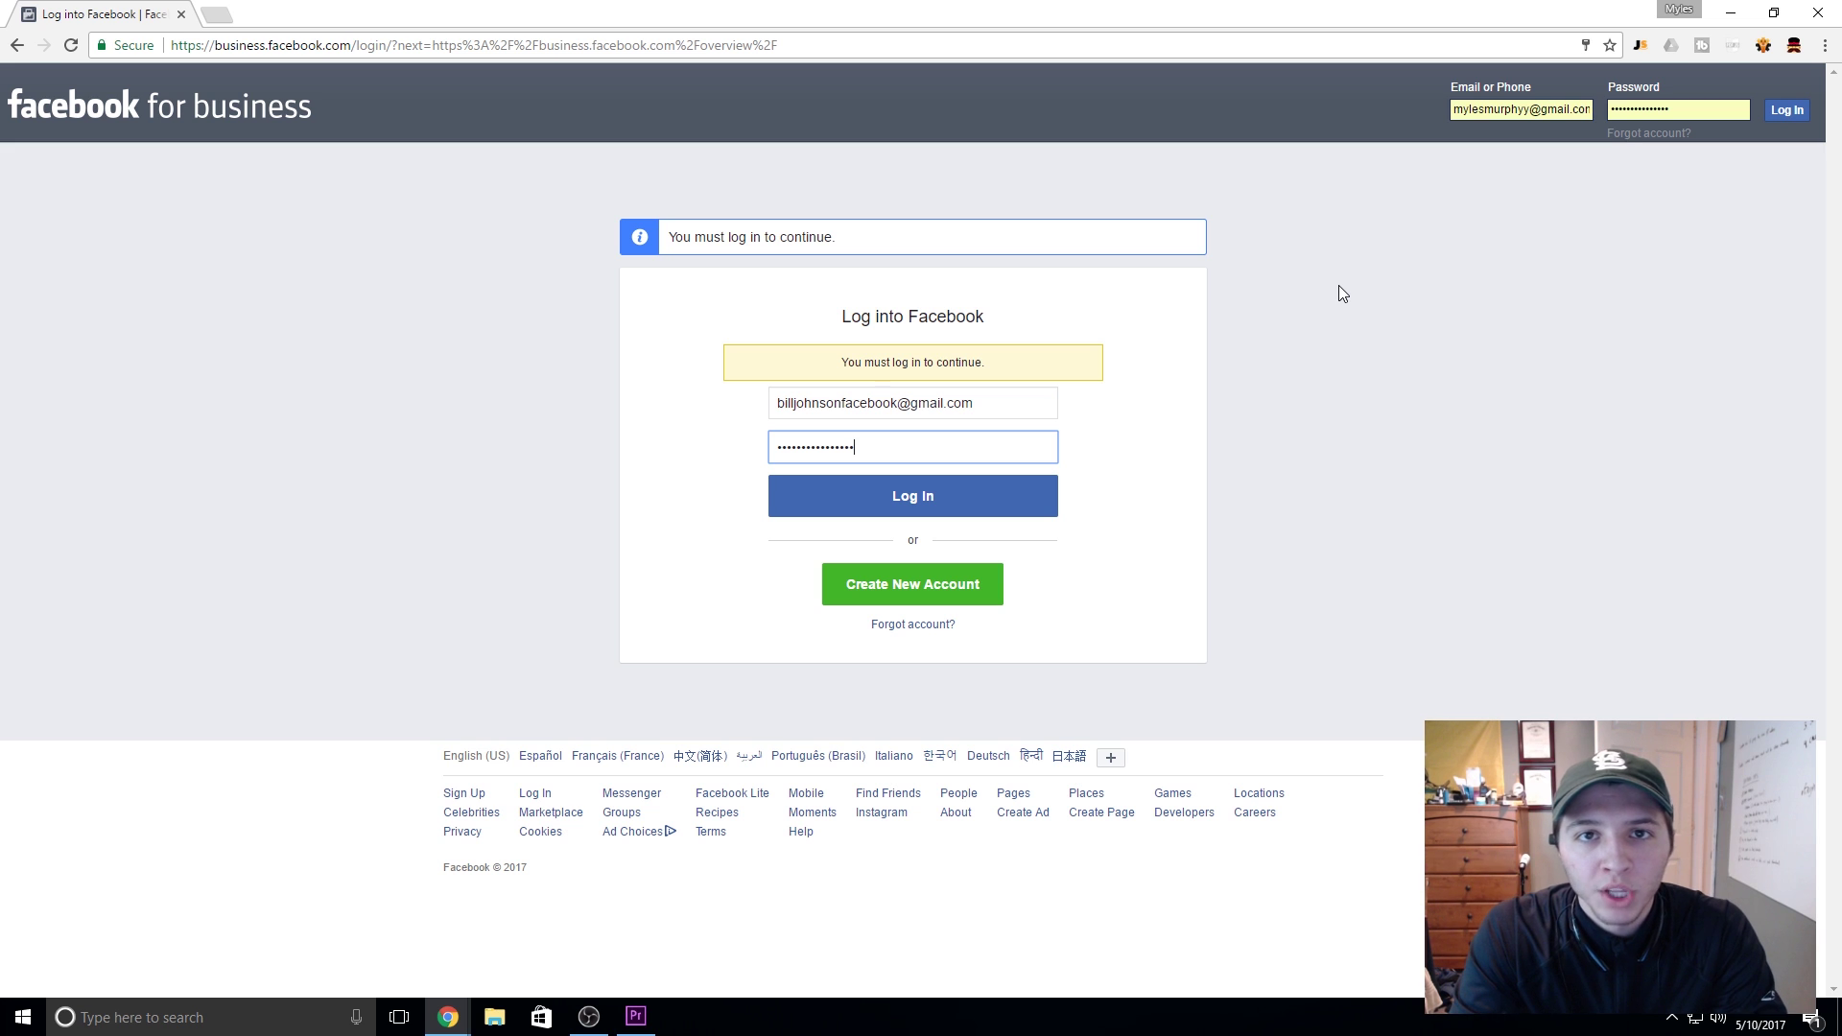
{"action": "key", "text": "Return"}
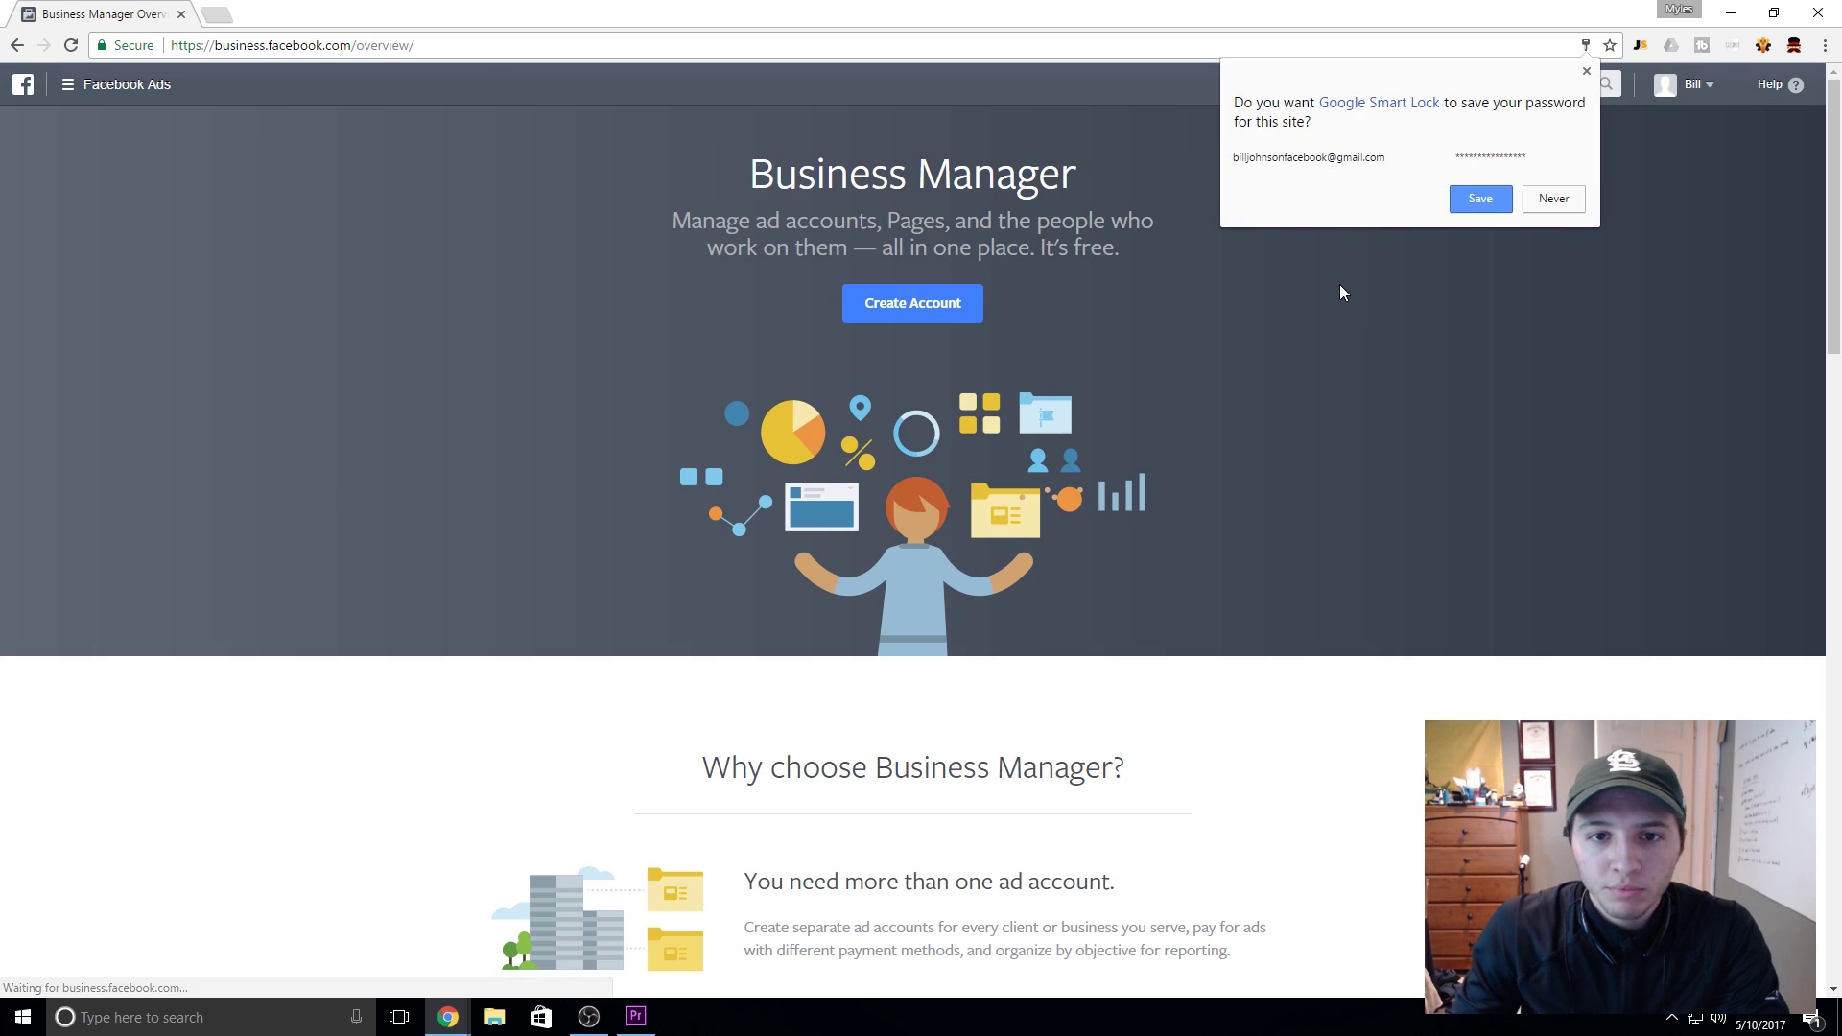
Step: Decline Chrome's password-saving offer and check the active account in the account menu
{"action": "left_click", "coordinate": [1557, 197]}
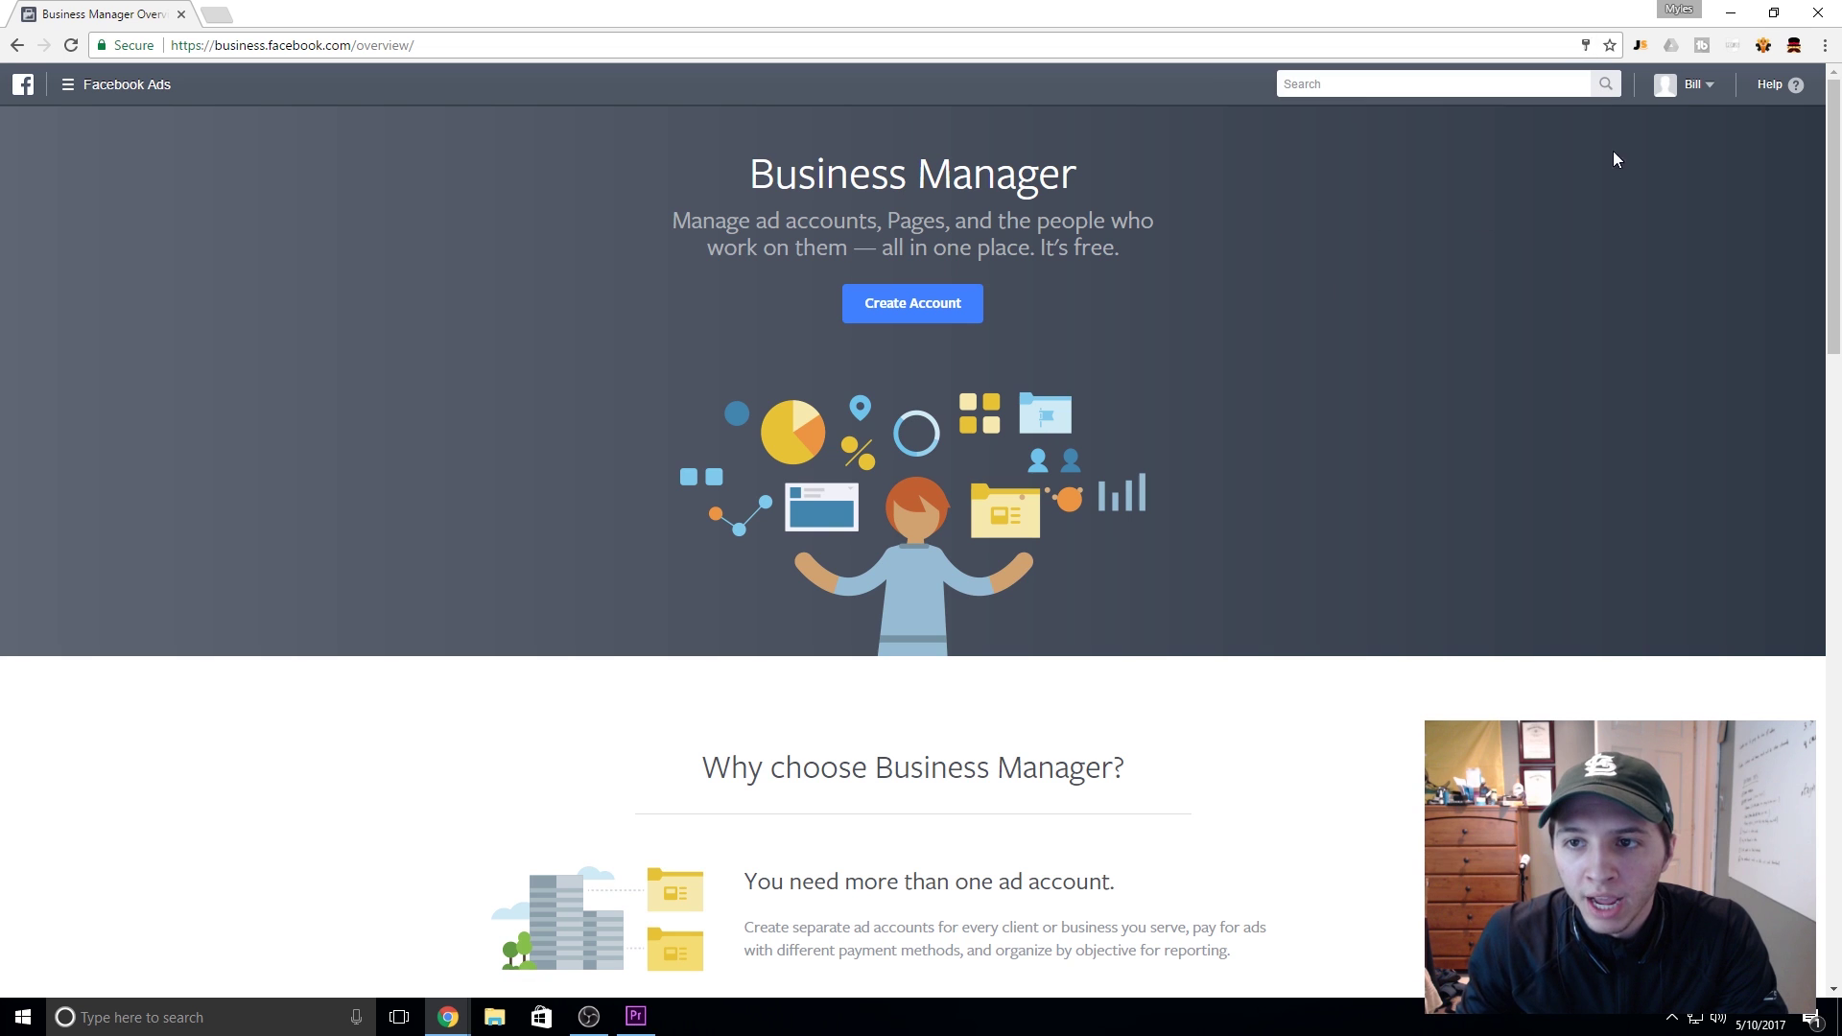
{"action": "left_click", "coordinate": [1690, 85]}
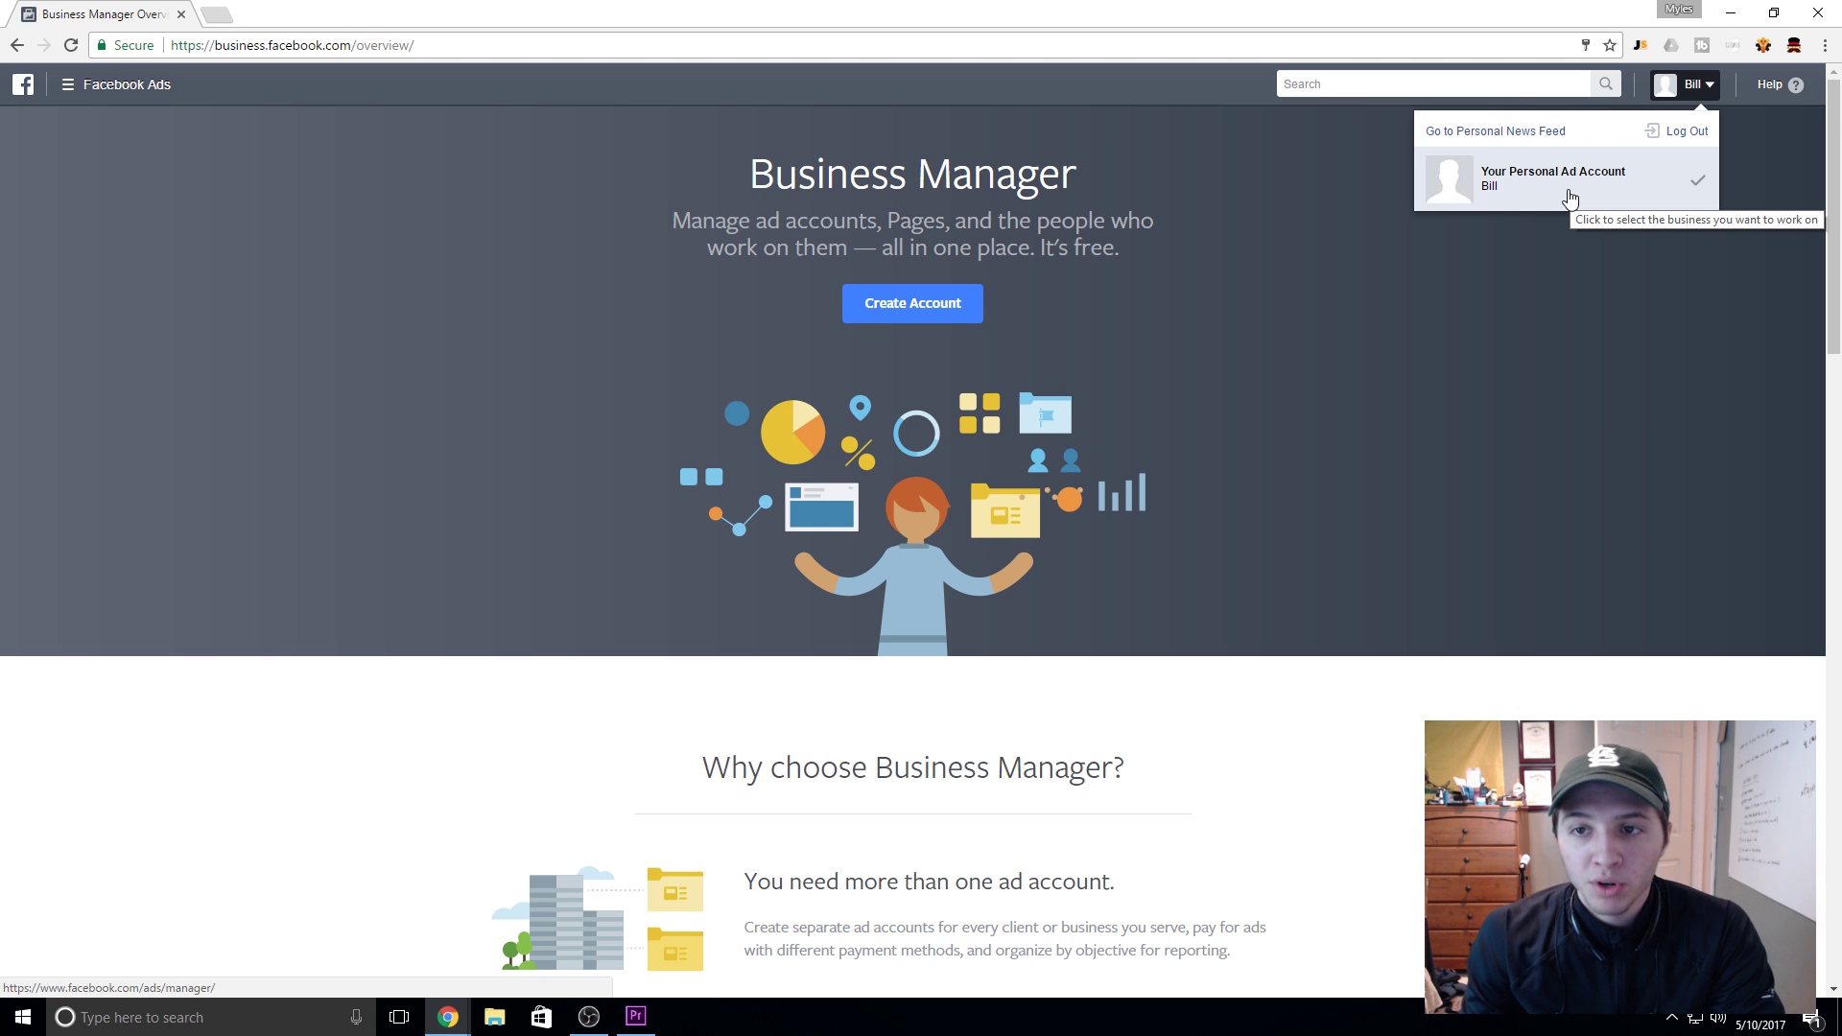
{"action": "left_click", "coordinate": [1563, 287]}
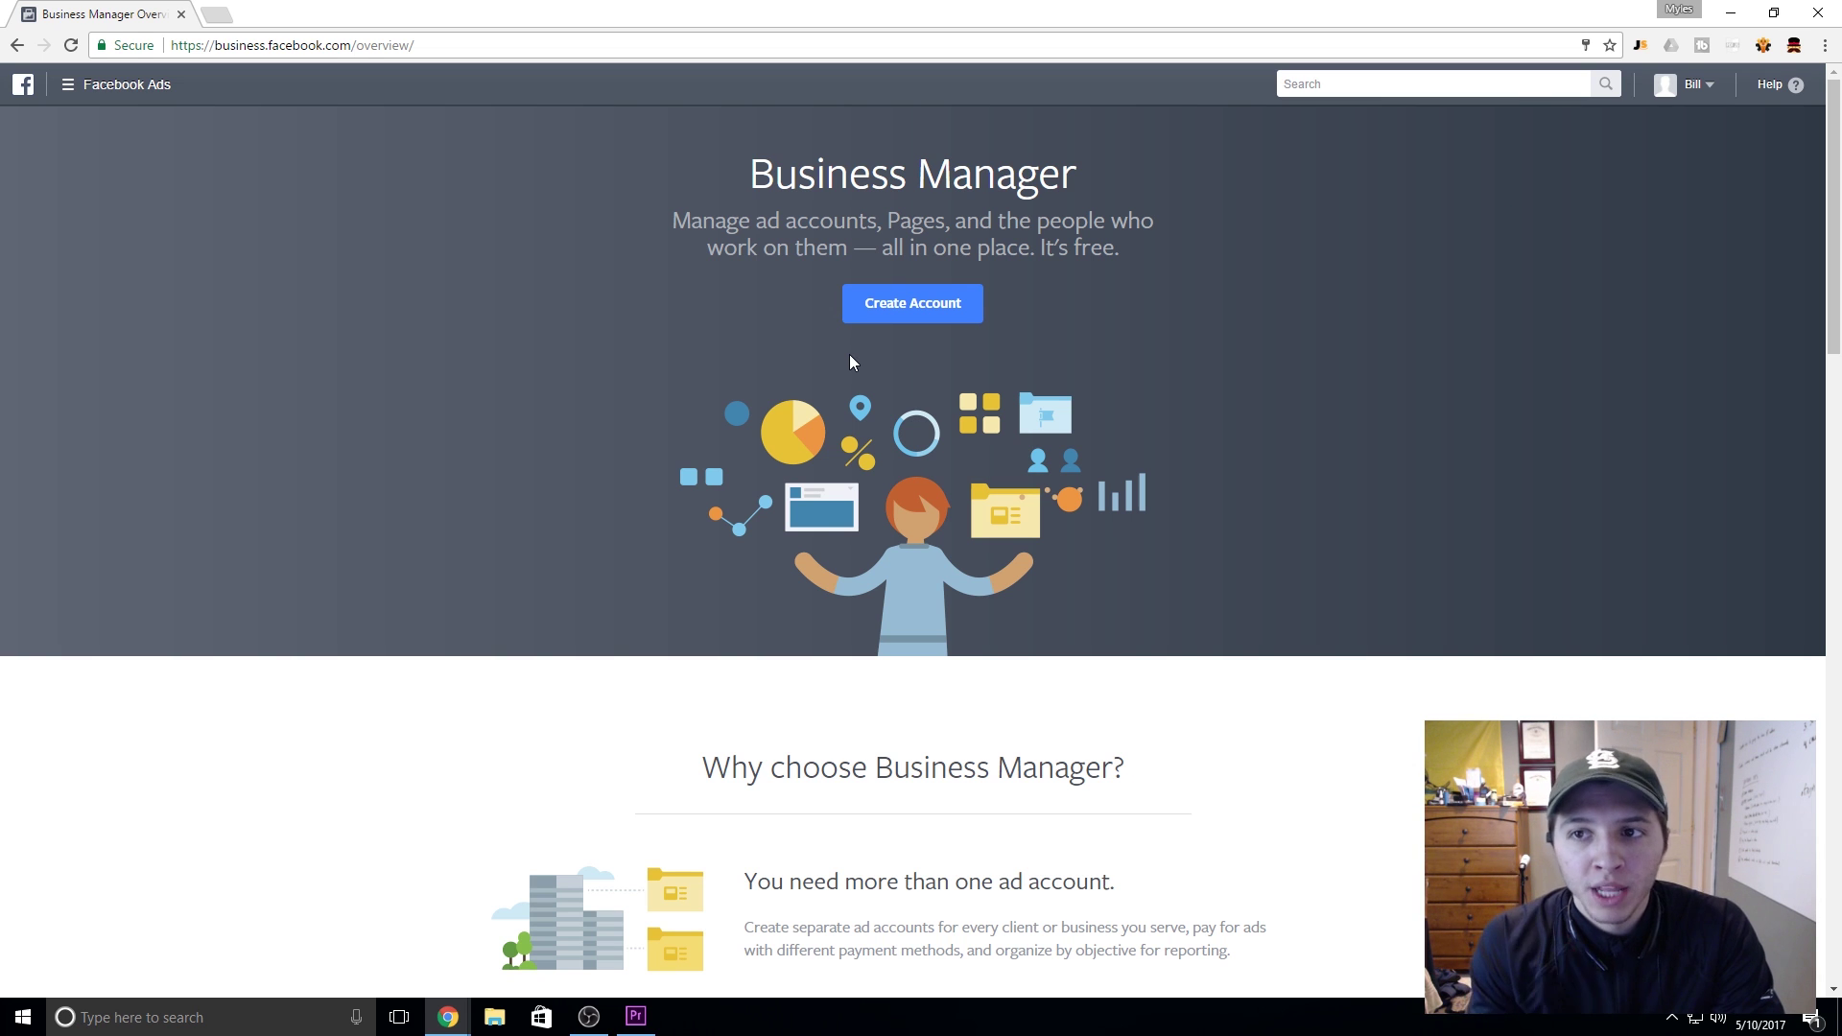
Step: Start a new business named 'Marketing Company' and continue to the profile step
{"action": "left_click", "coordinate": [912, 305]}
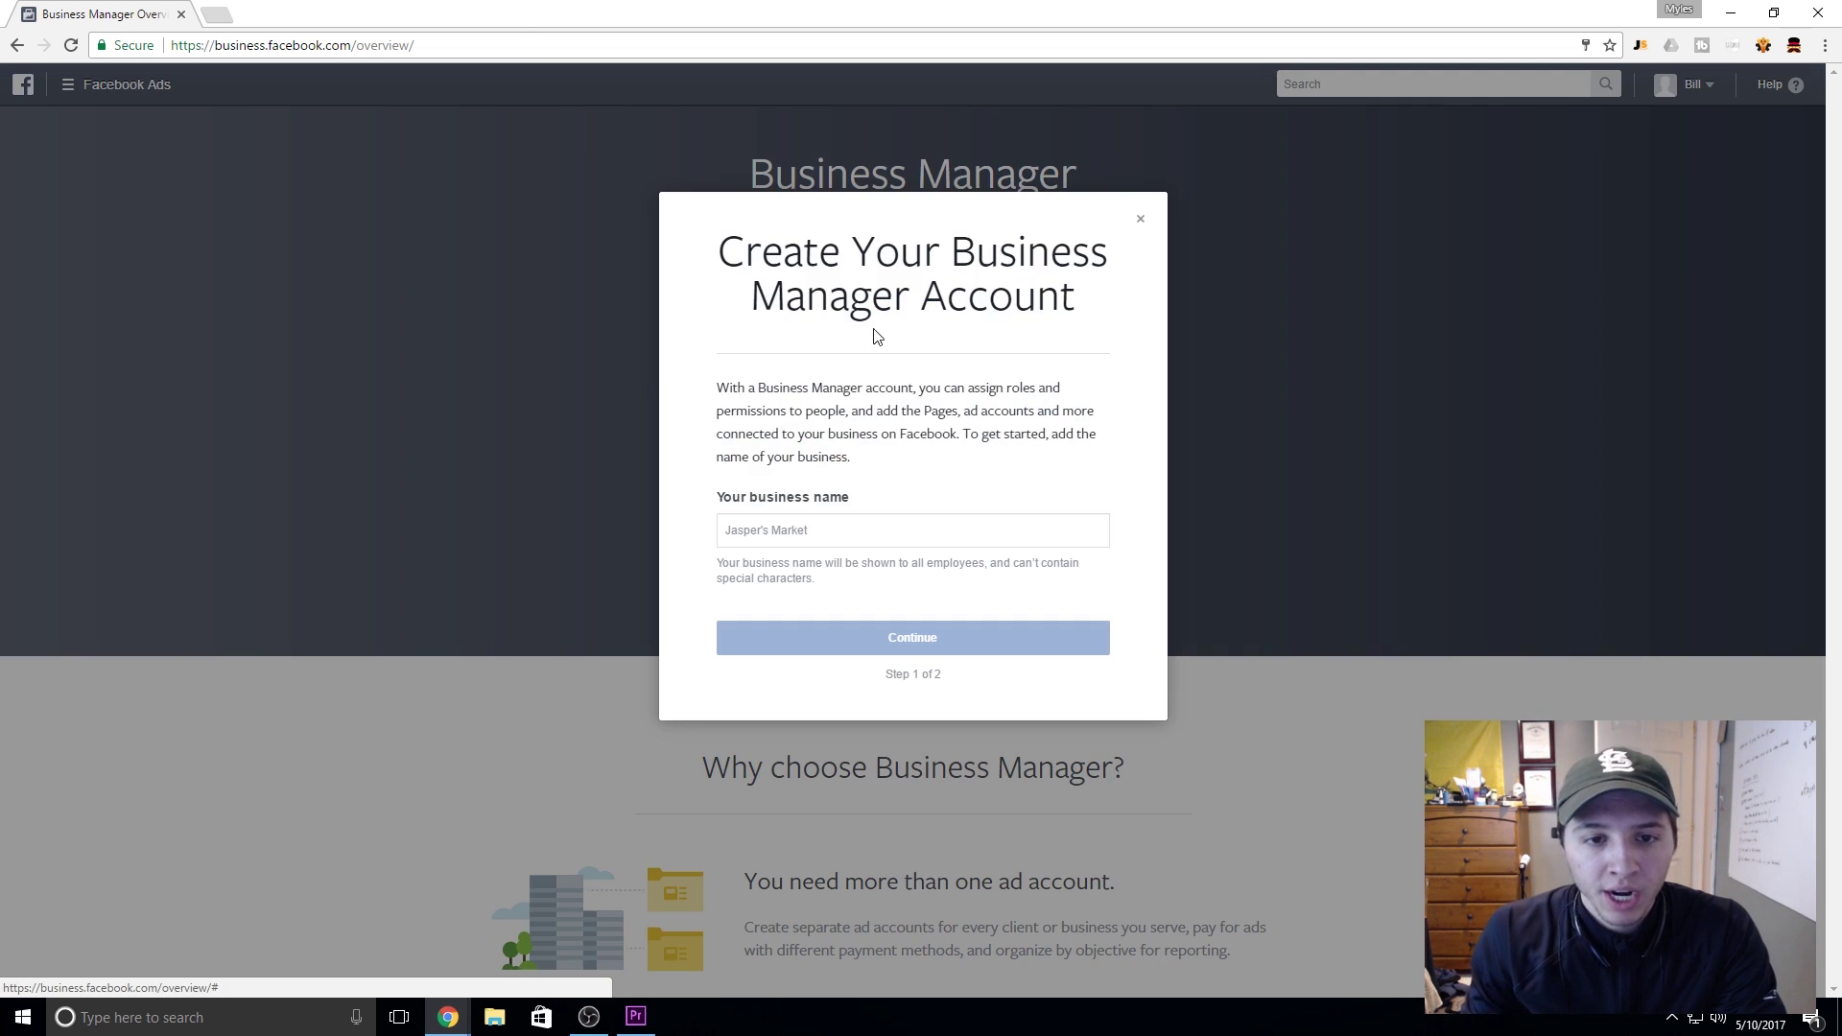
{"action": "left_click", "coordinate": [861, 534]}
{"action": "type", "text": "Matket"}
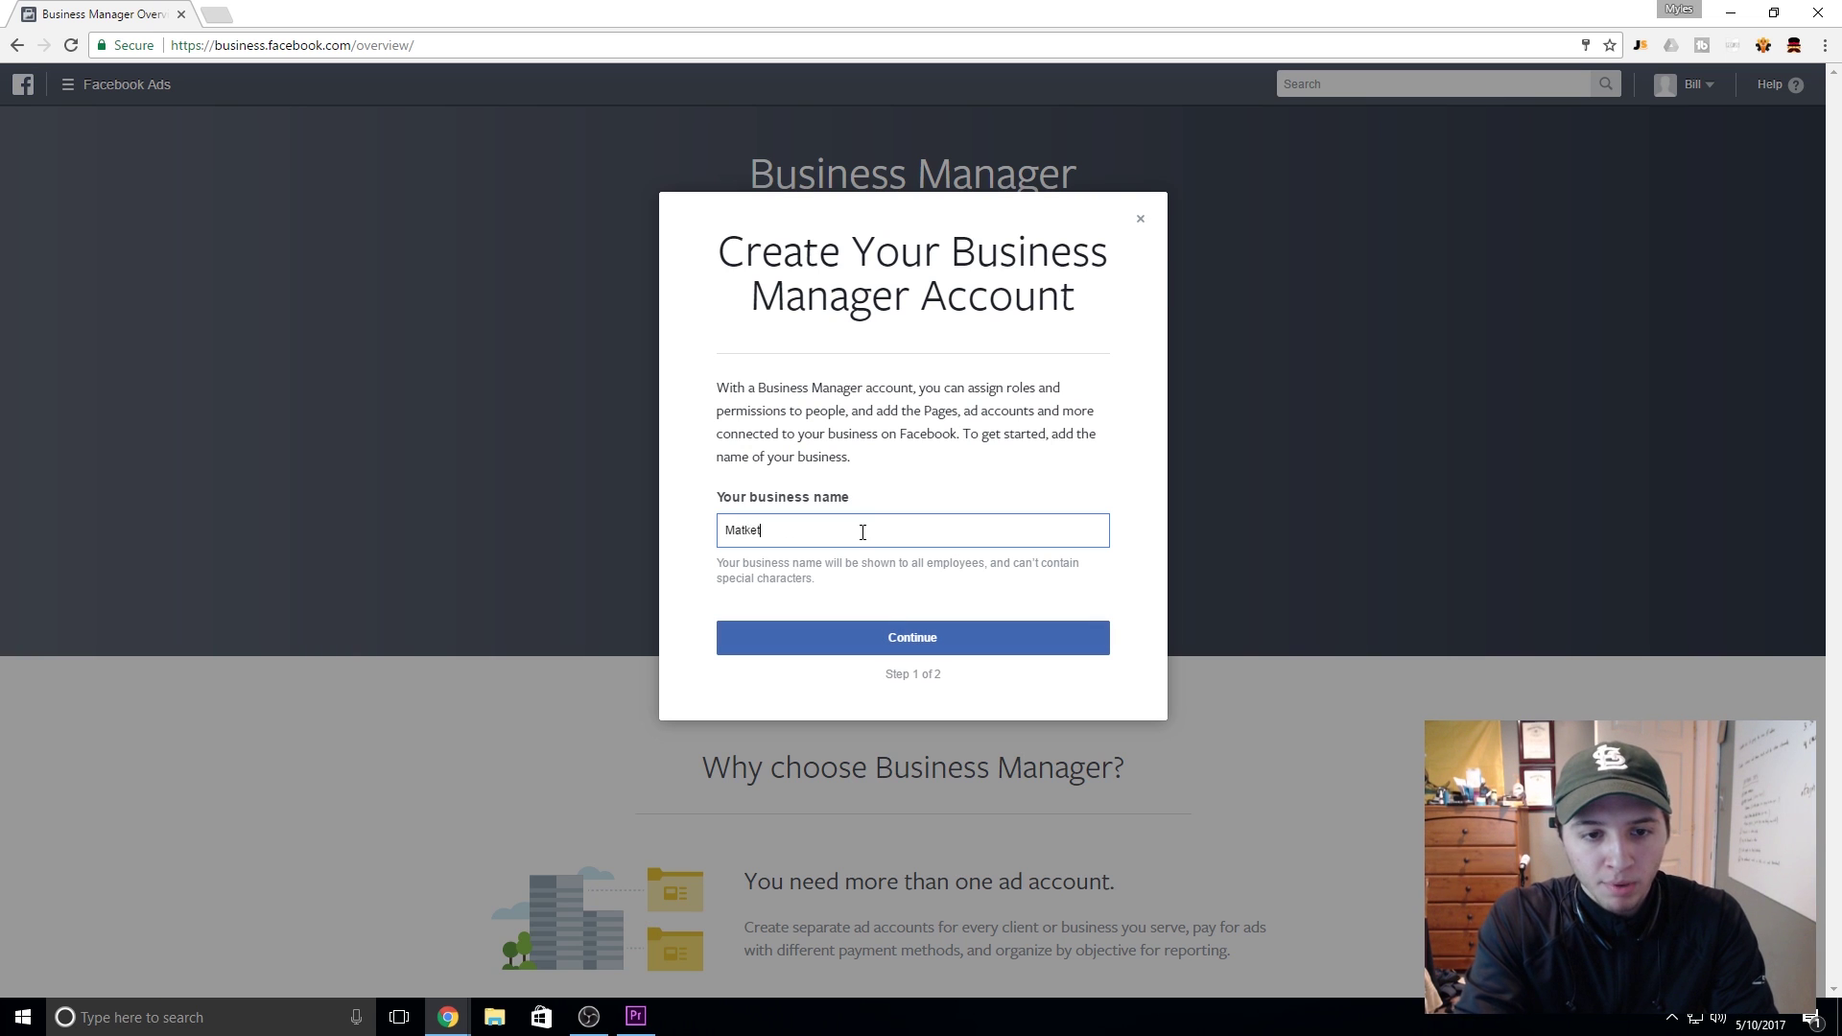
{"action": "key", "text": "BackSpace"}
{"action": "key", "text": "BackSpace"}
{"action": "type", "text": "r"}
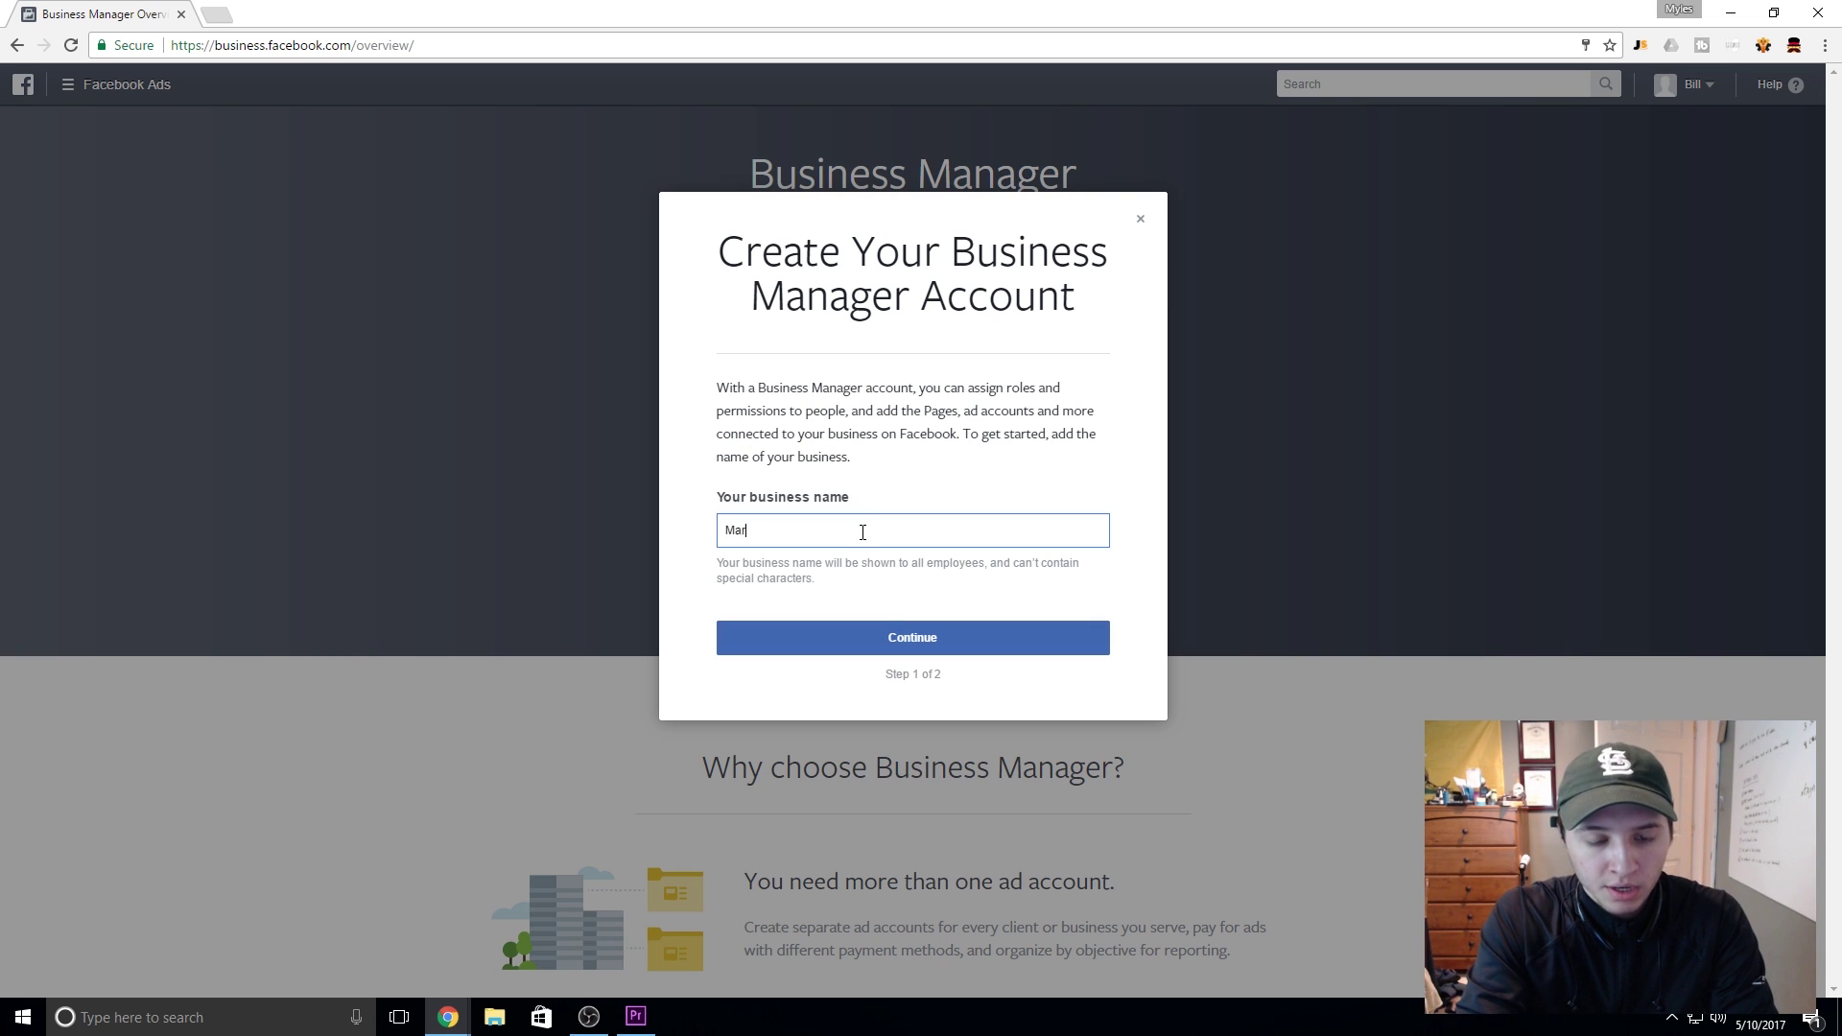
{"action": "type", "text": "keting Company"}
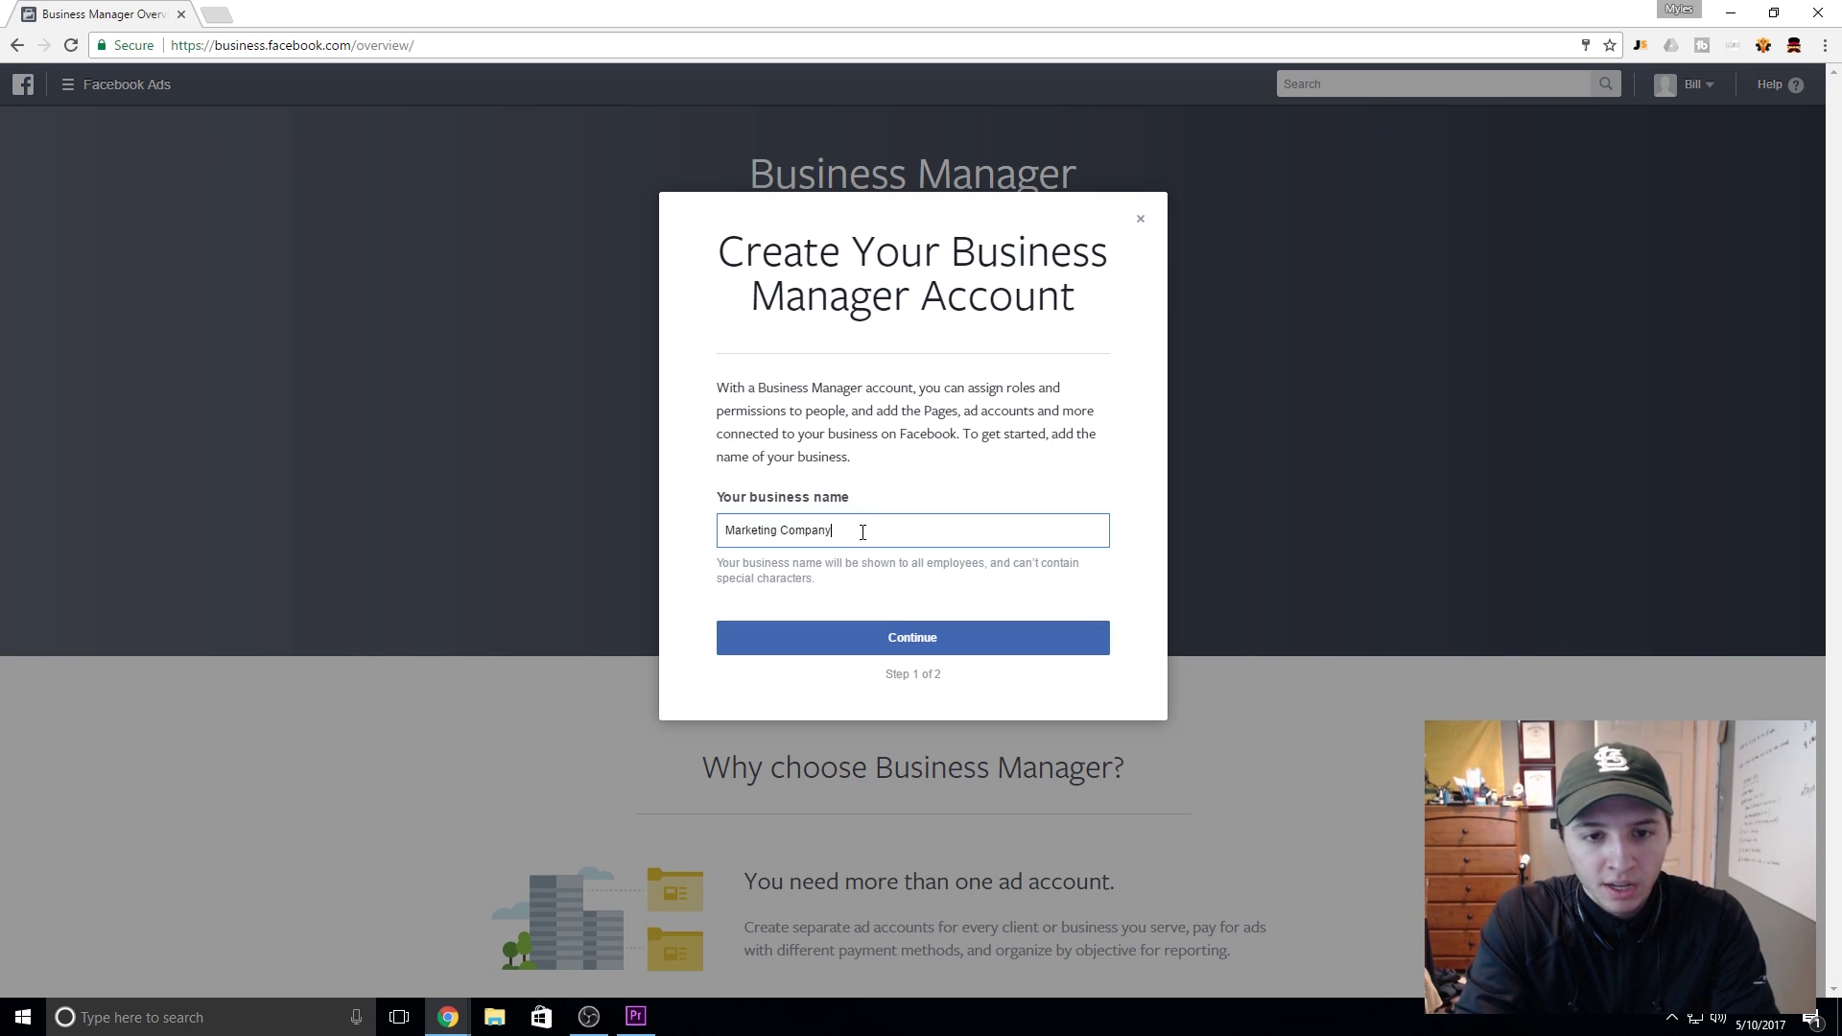
{"action": "left_click", "coordinate": [936, 640]}
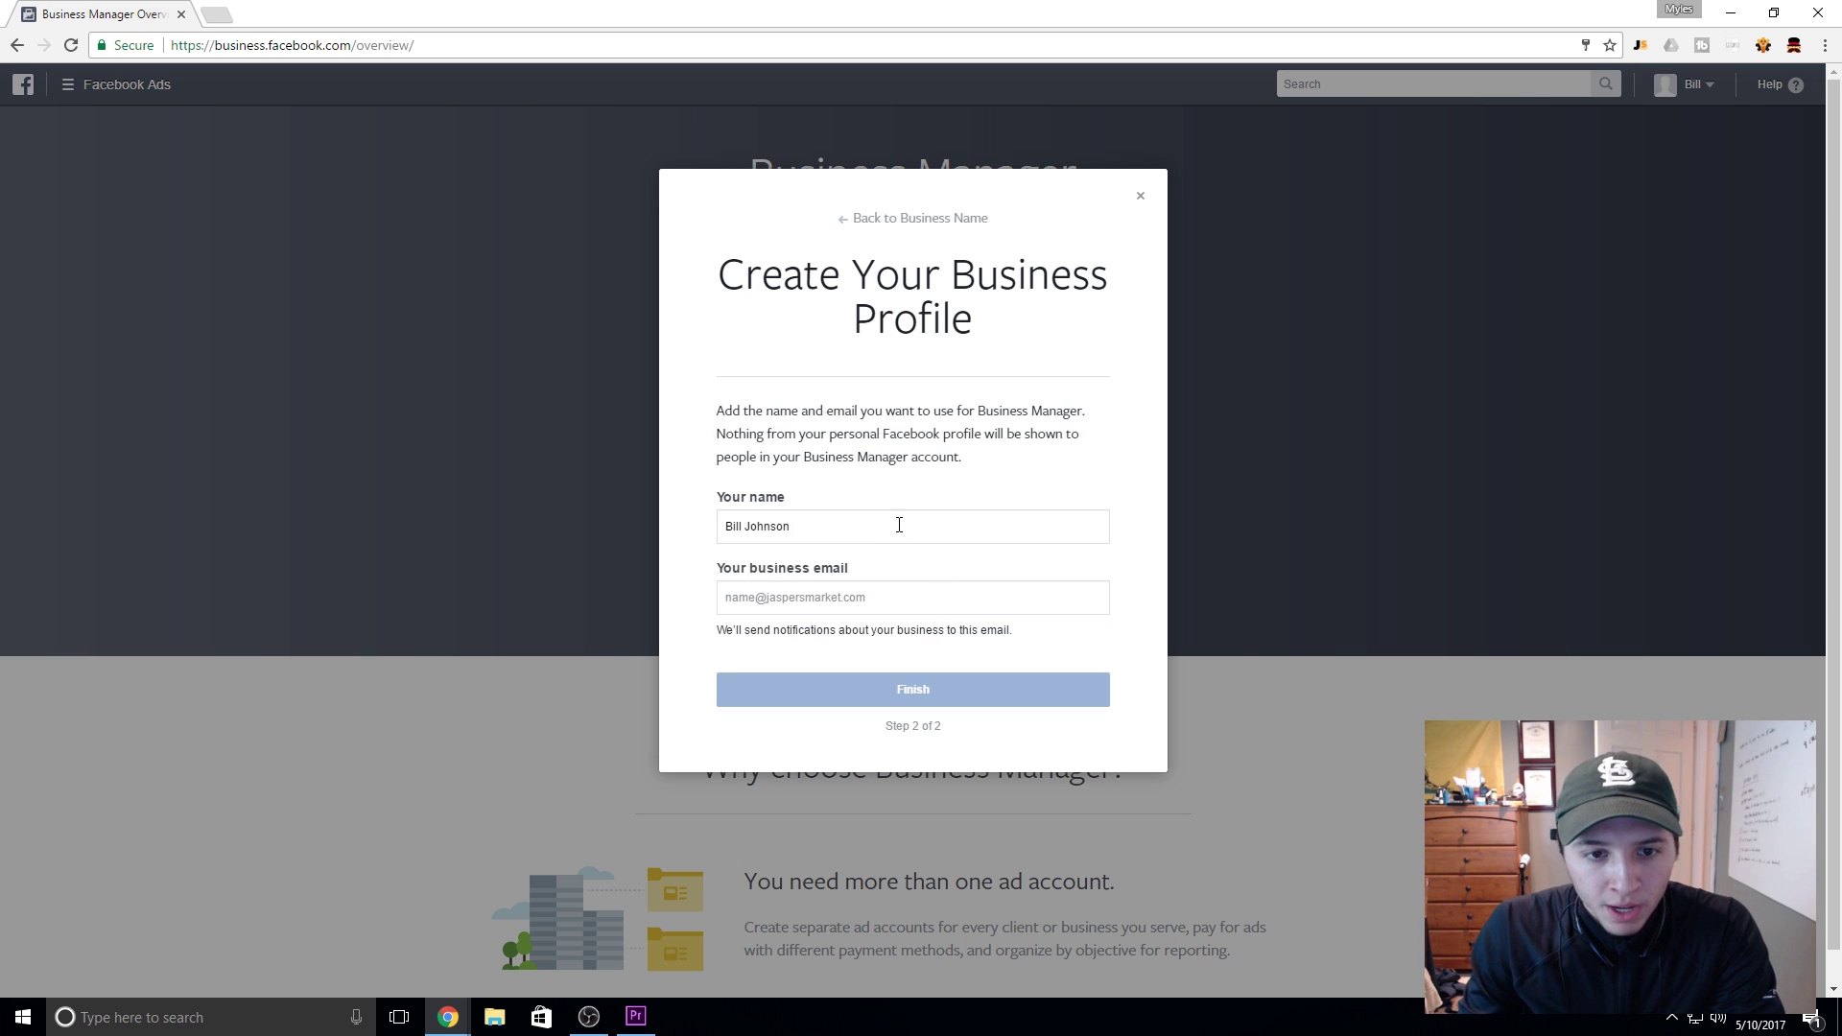
Step: Fill in the business email from the saved suggestion and finish creating the business
{"action": "left_click", "coordinate": [900, 597]}
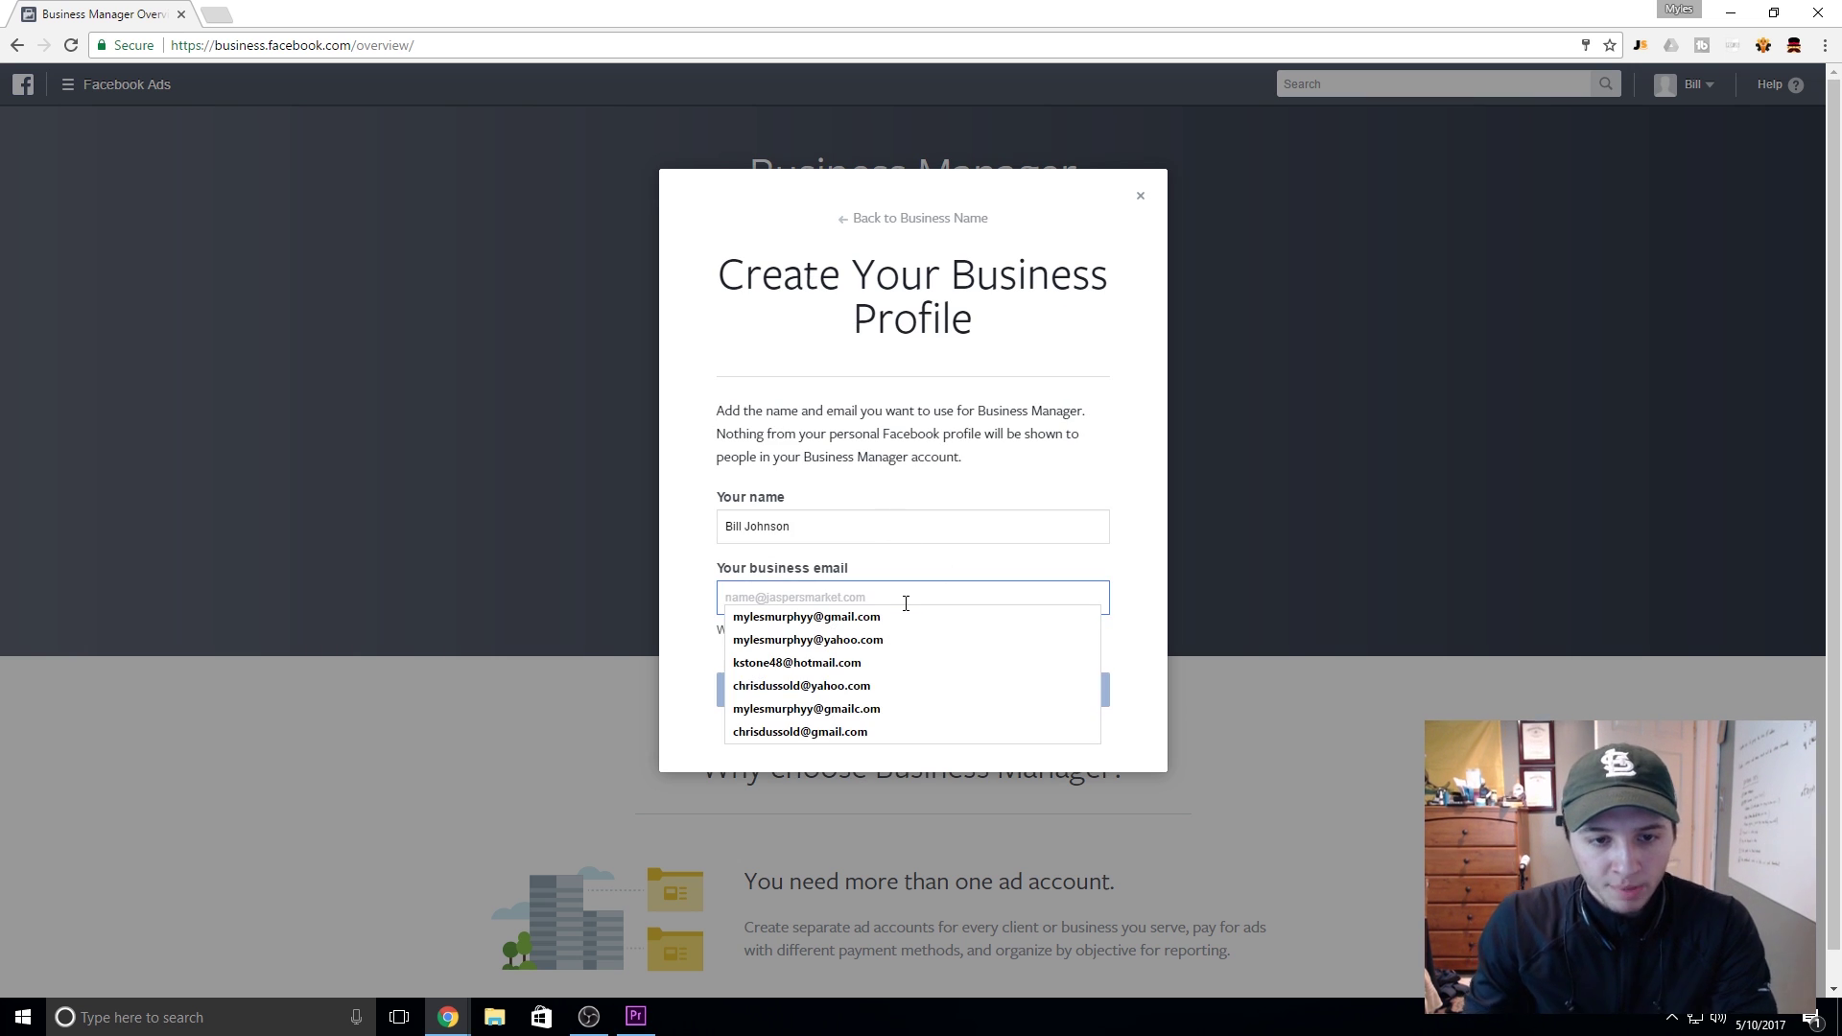
{"action": "left_click", "coordinate": [936, 543]}
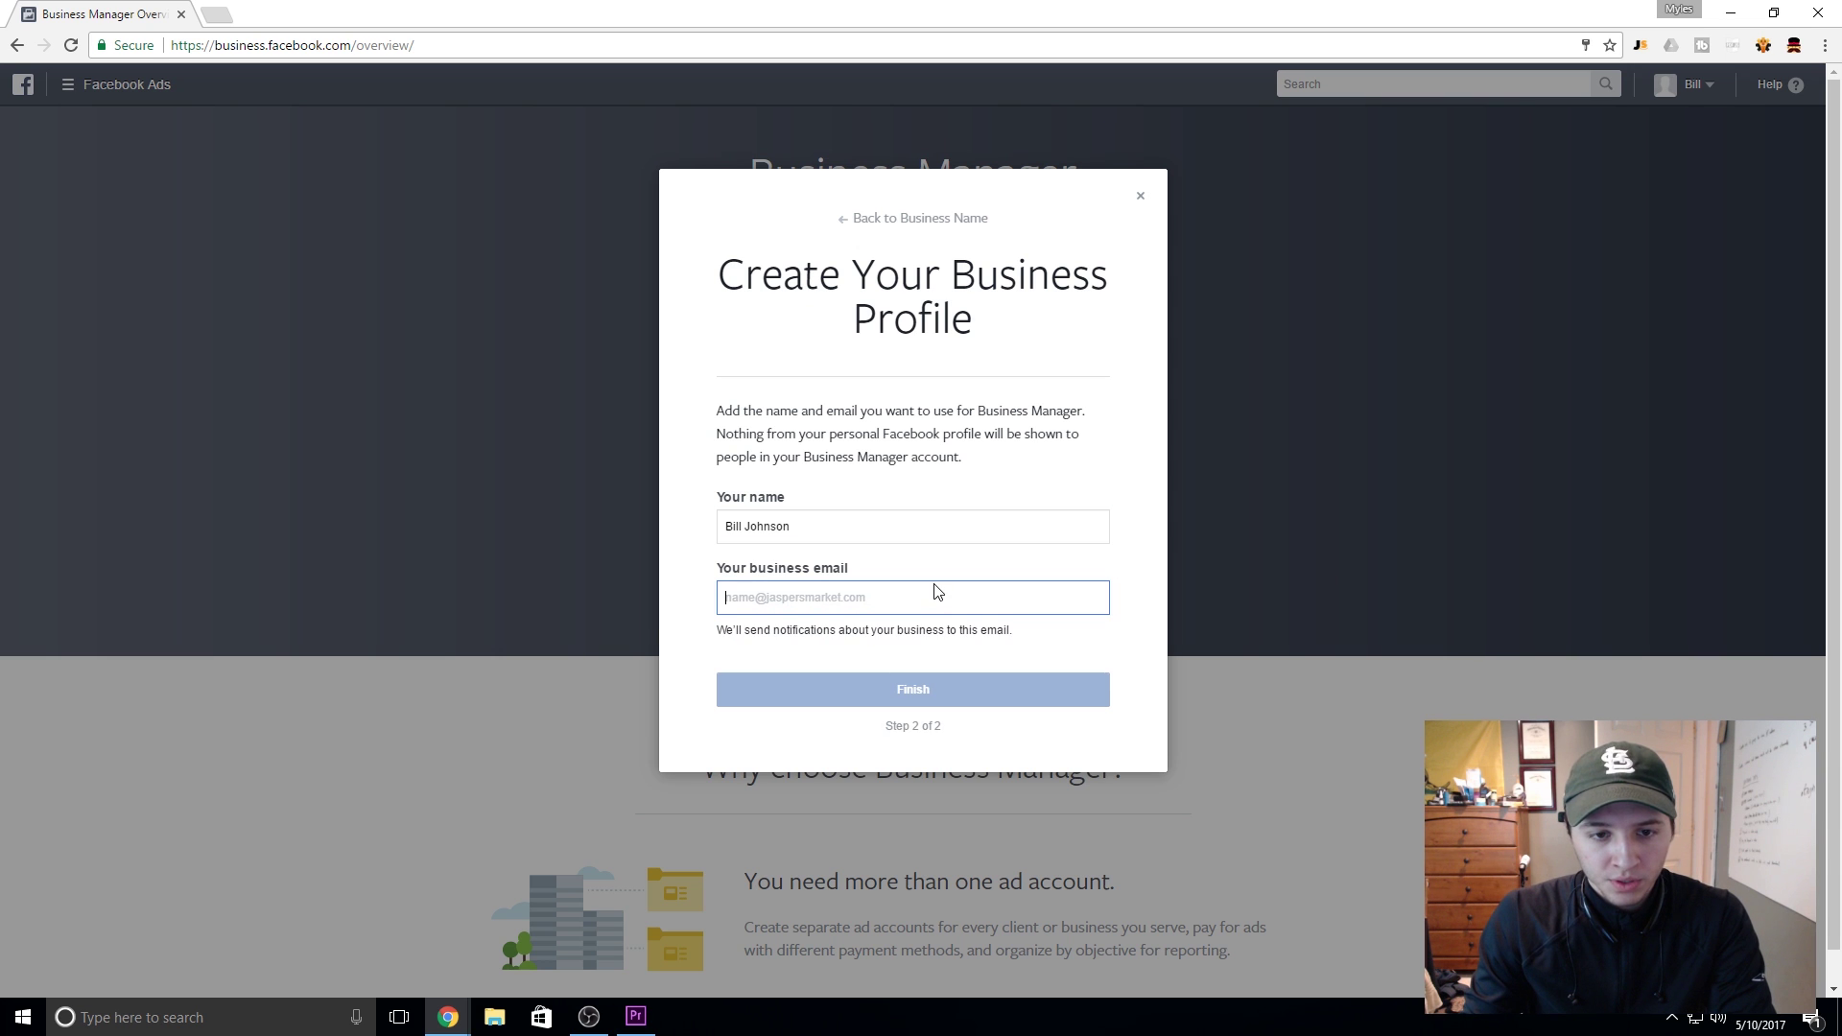
{"action": "left_click", "coordinate": [937, 592]}
{"action": "type", "text": "bill"}
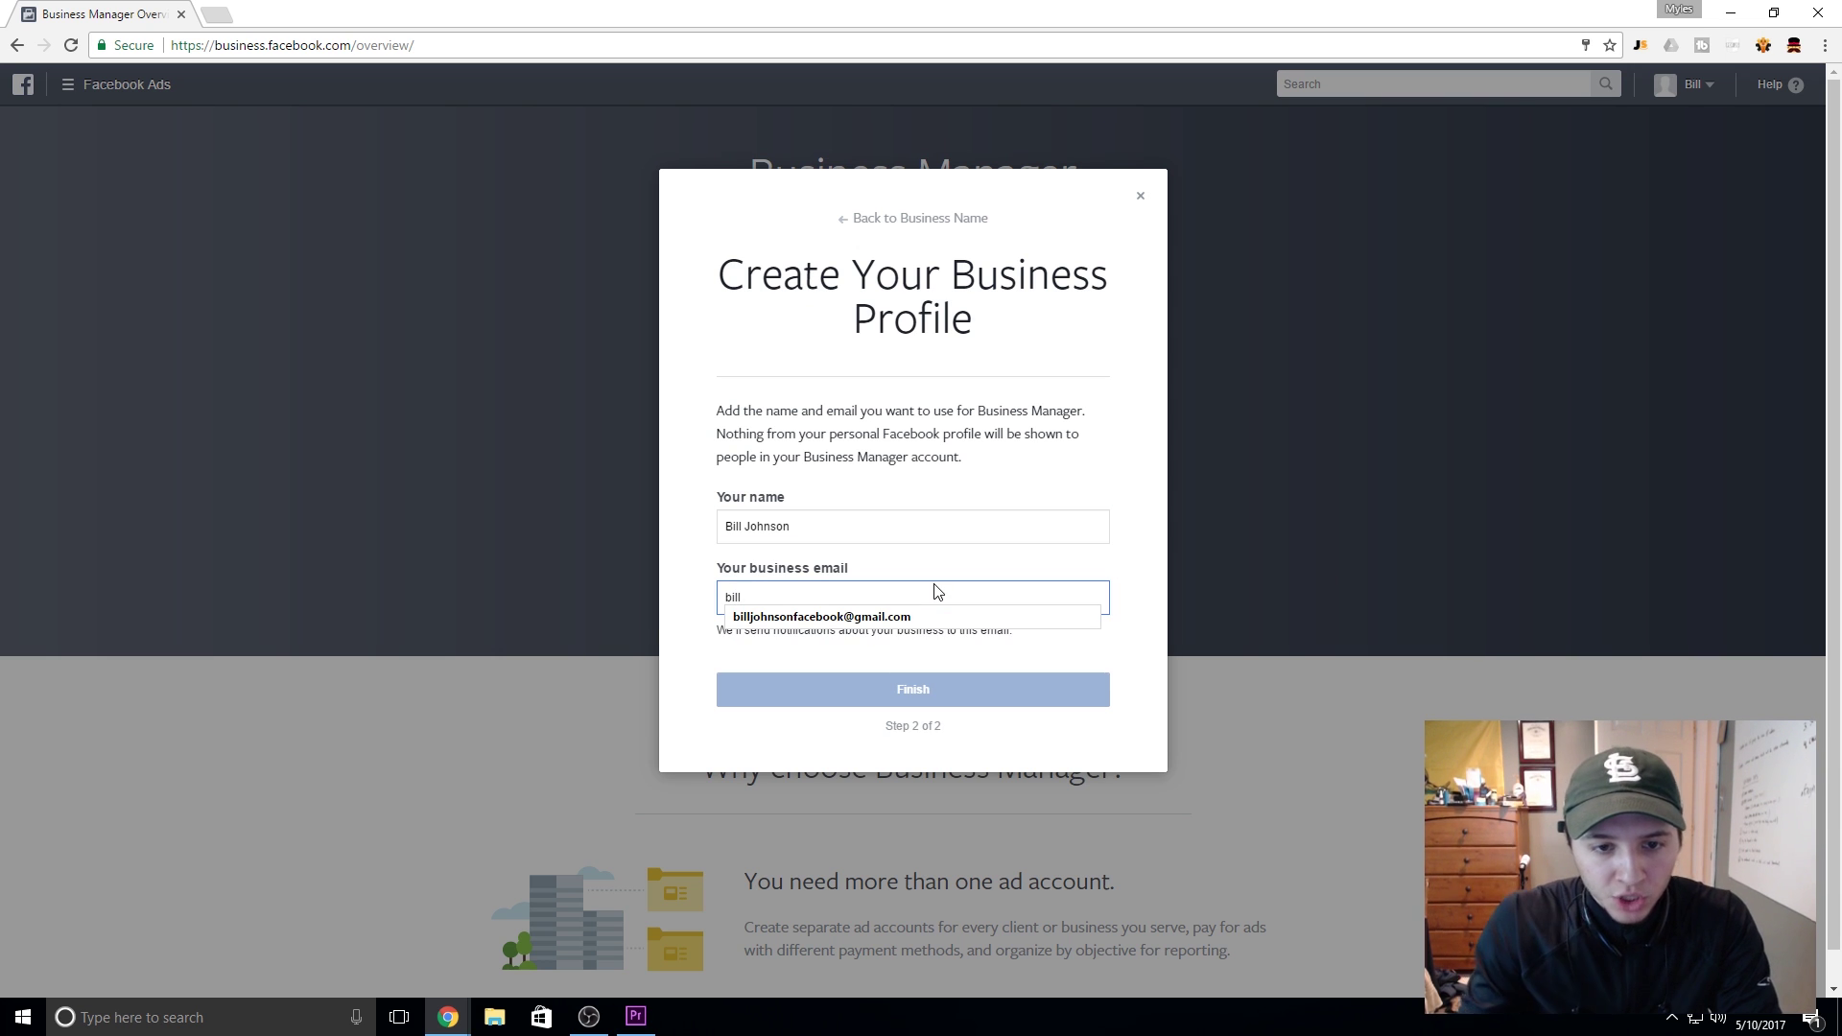
{"action": "left_click", "coordinate": [941, 617]}
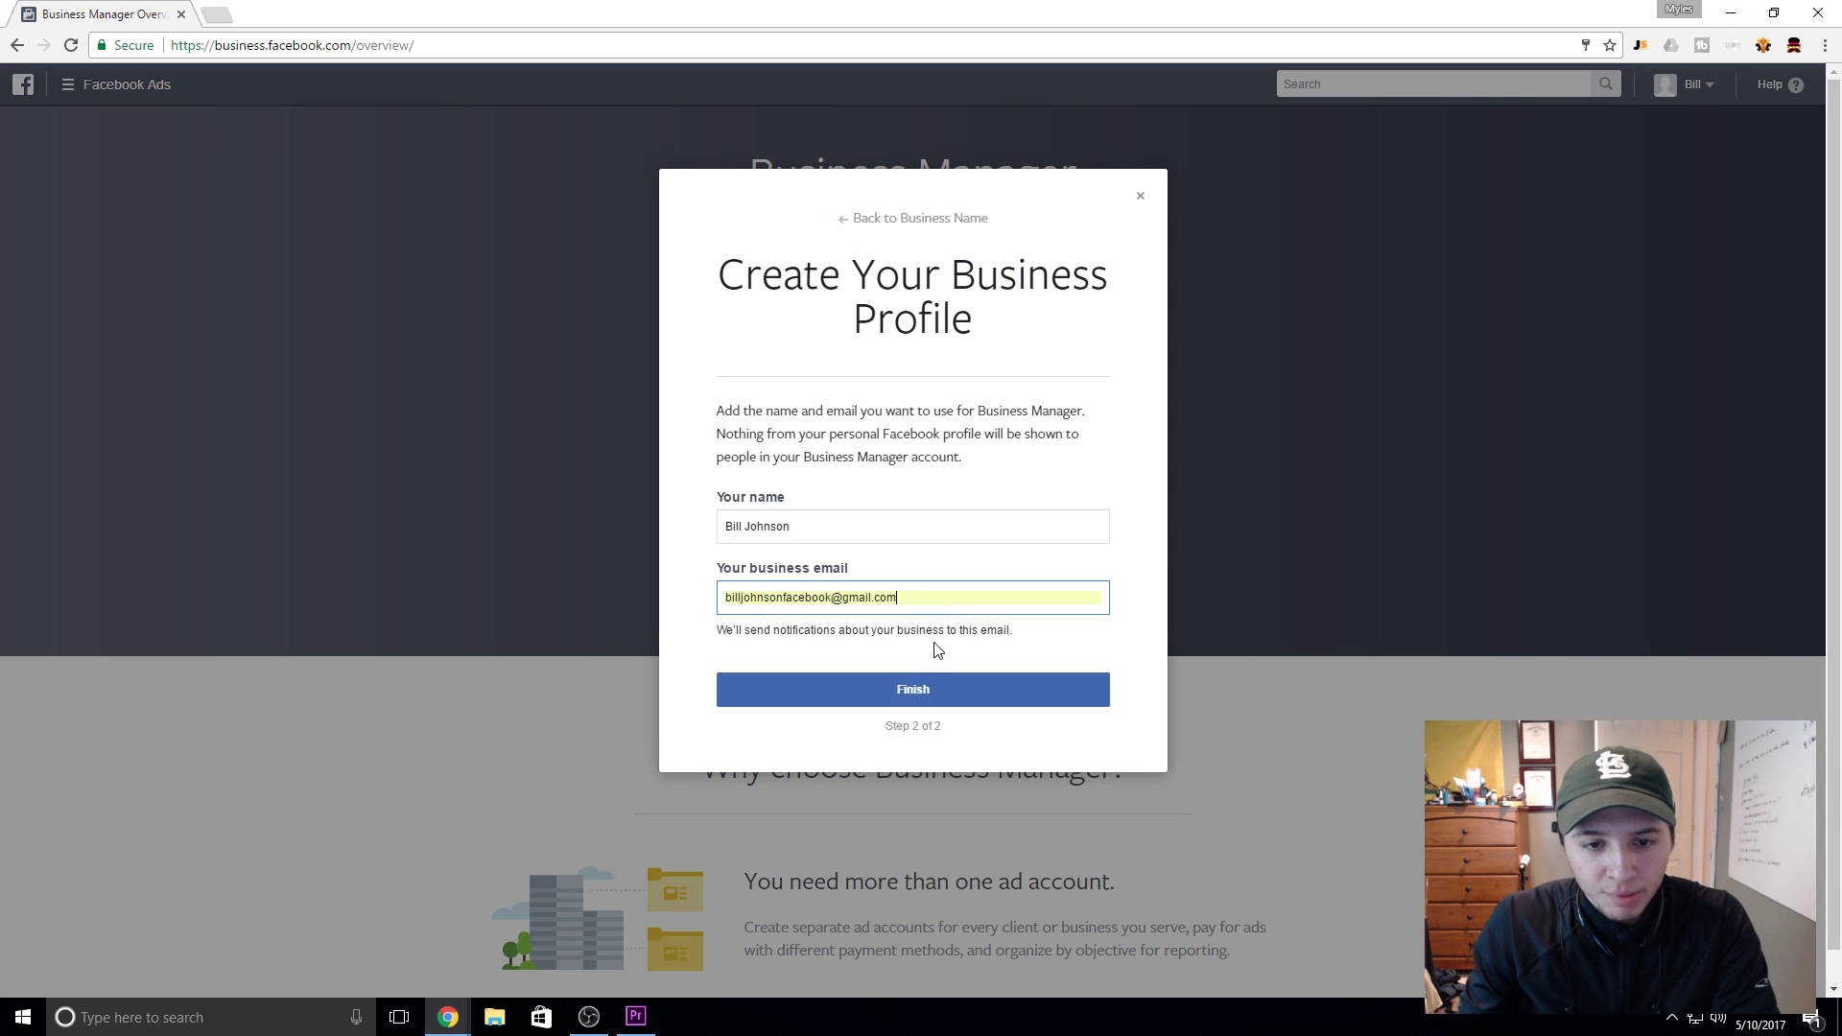
{"action": "left_click", "coordinate": [940, 689]}
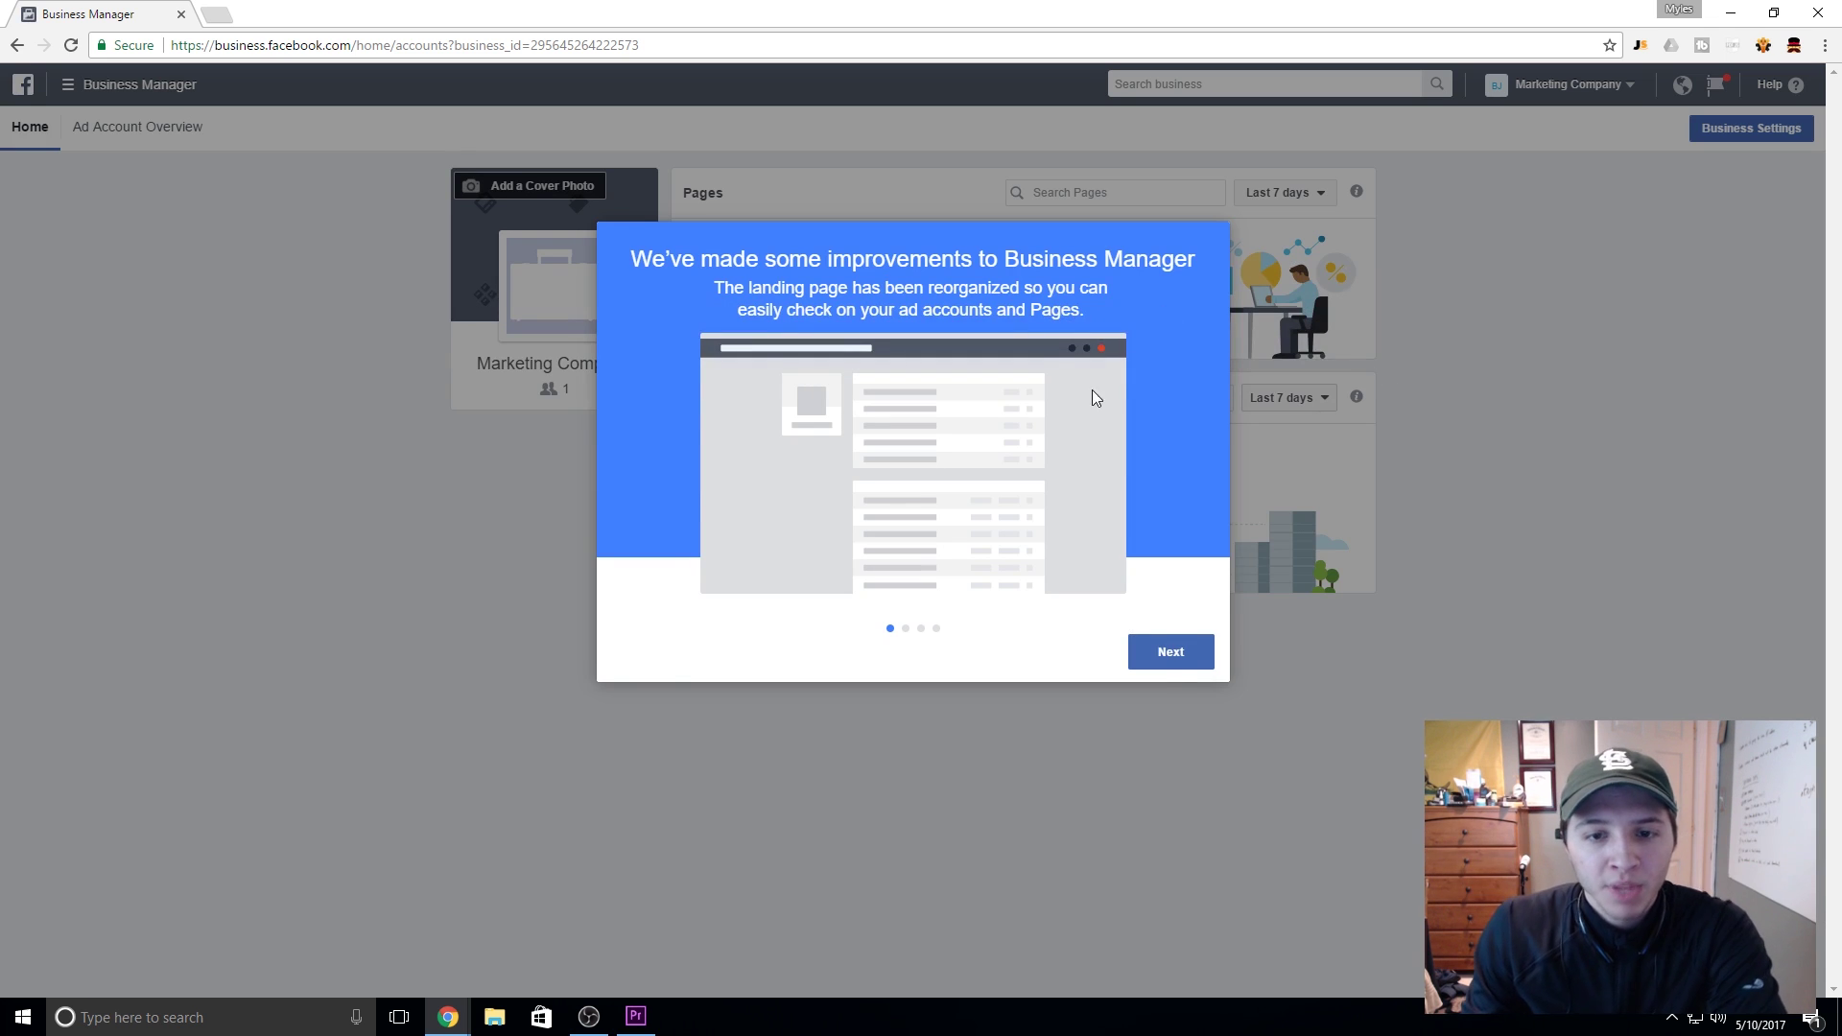
{"action": "left_click", "coordinate": [1186, 658]}
{"action": "left_click", "coordinate": [1188, 660]}
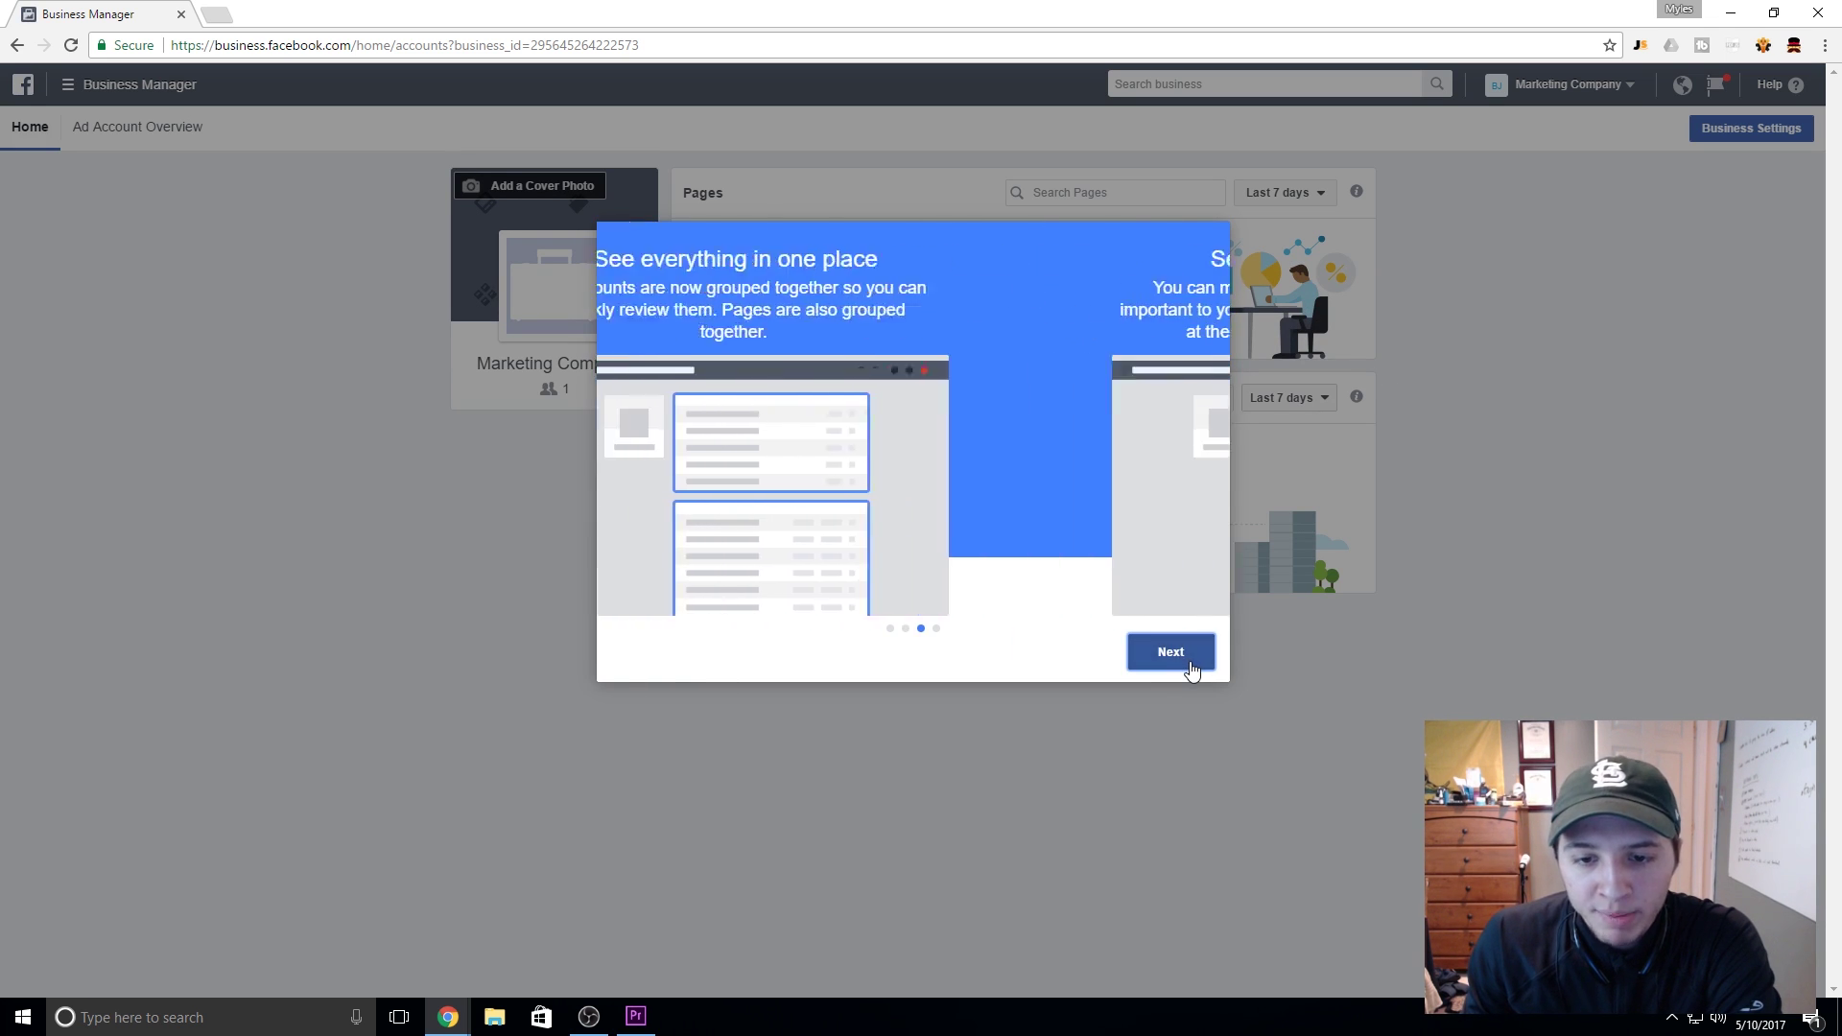
{"action": "left_click", "coordinate": [1188, 658]}
{"action": "left_click", "coordinate": [1188, 659]}
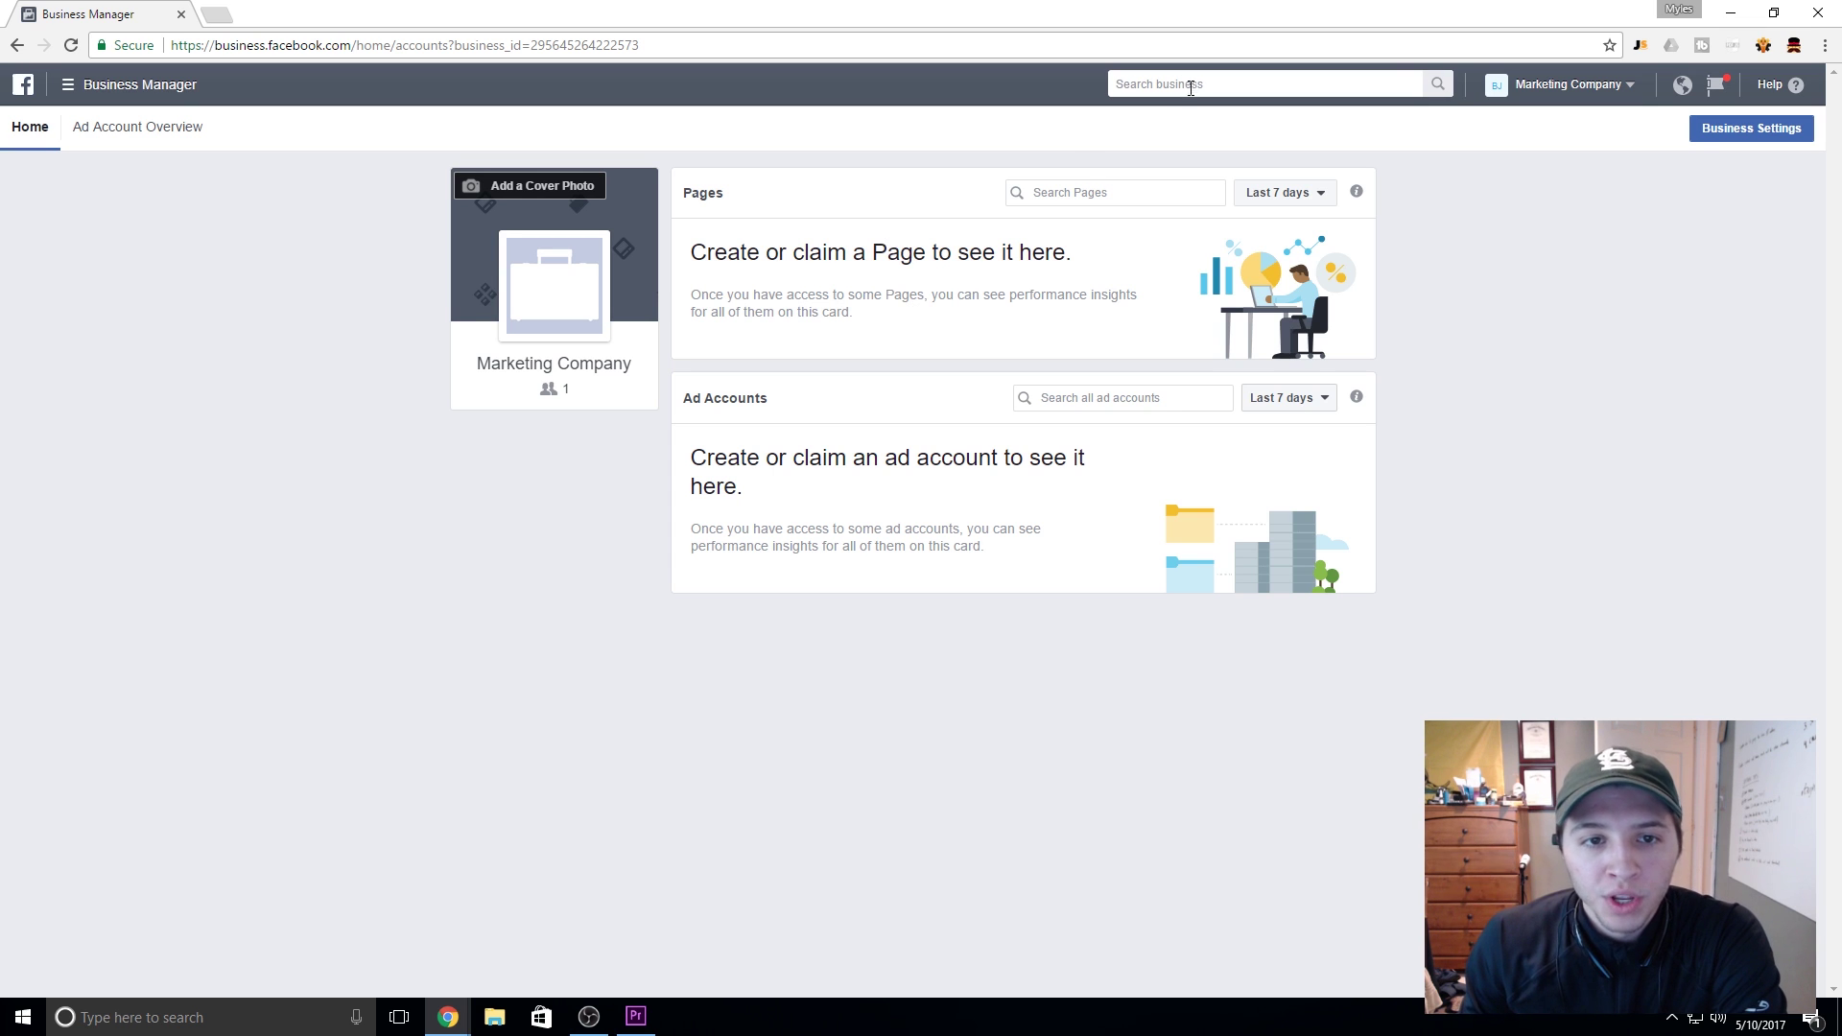
{"action": "left_click_drag", "start_coordinate": [746, 253], "coordinate": [1076, 259]}
{"action": "left_click", "coordinate": [912, 442]}
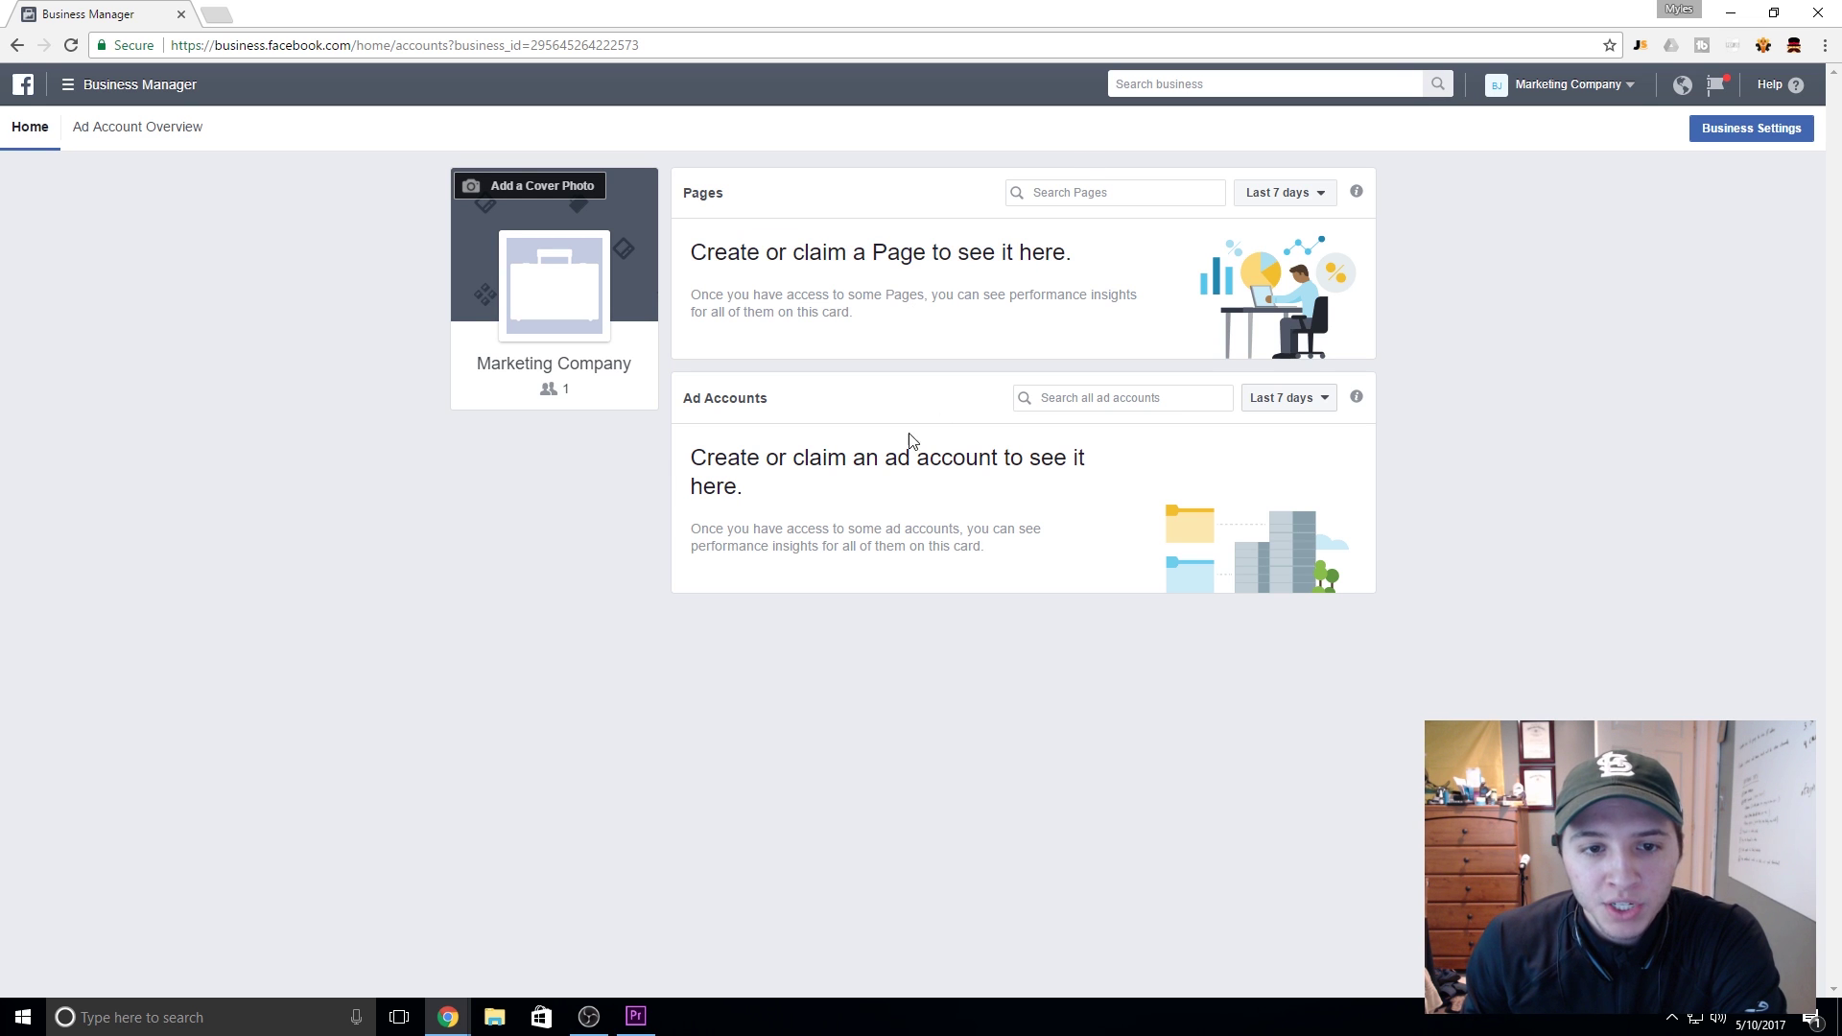
{"action": "left_click_drag", "start_coordinate": [778, 461], "coordinate": [1145, 449]}
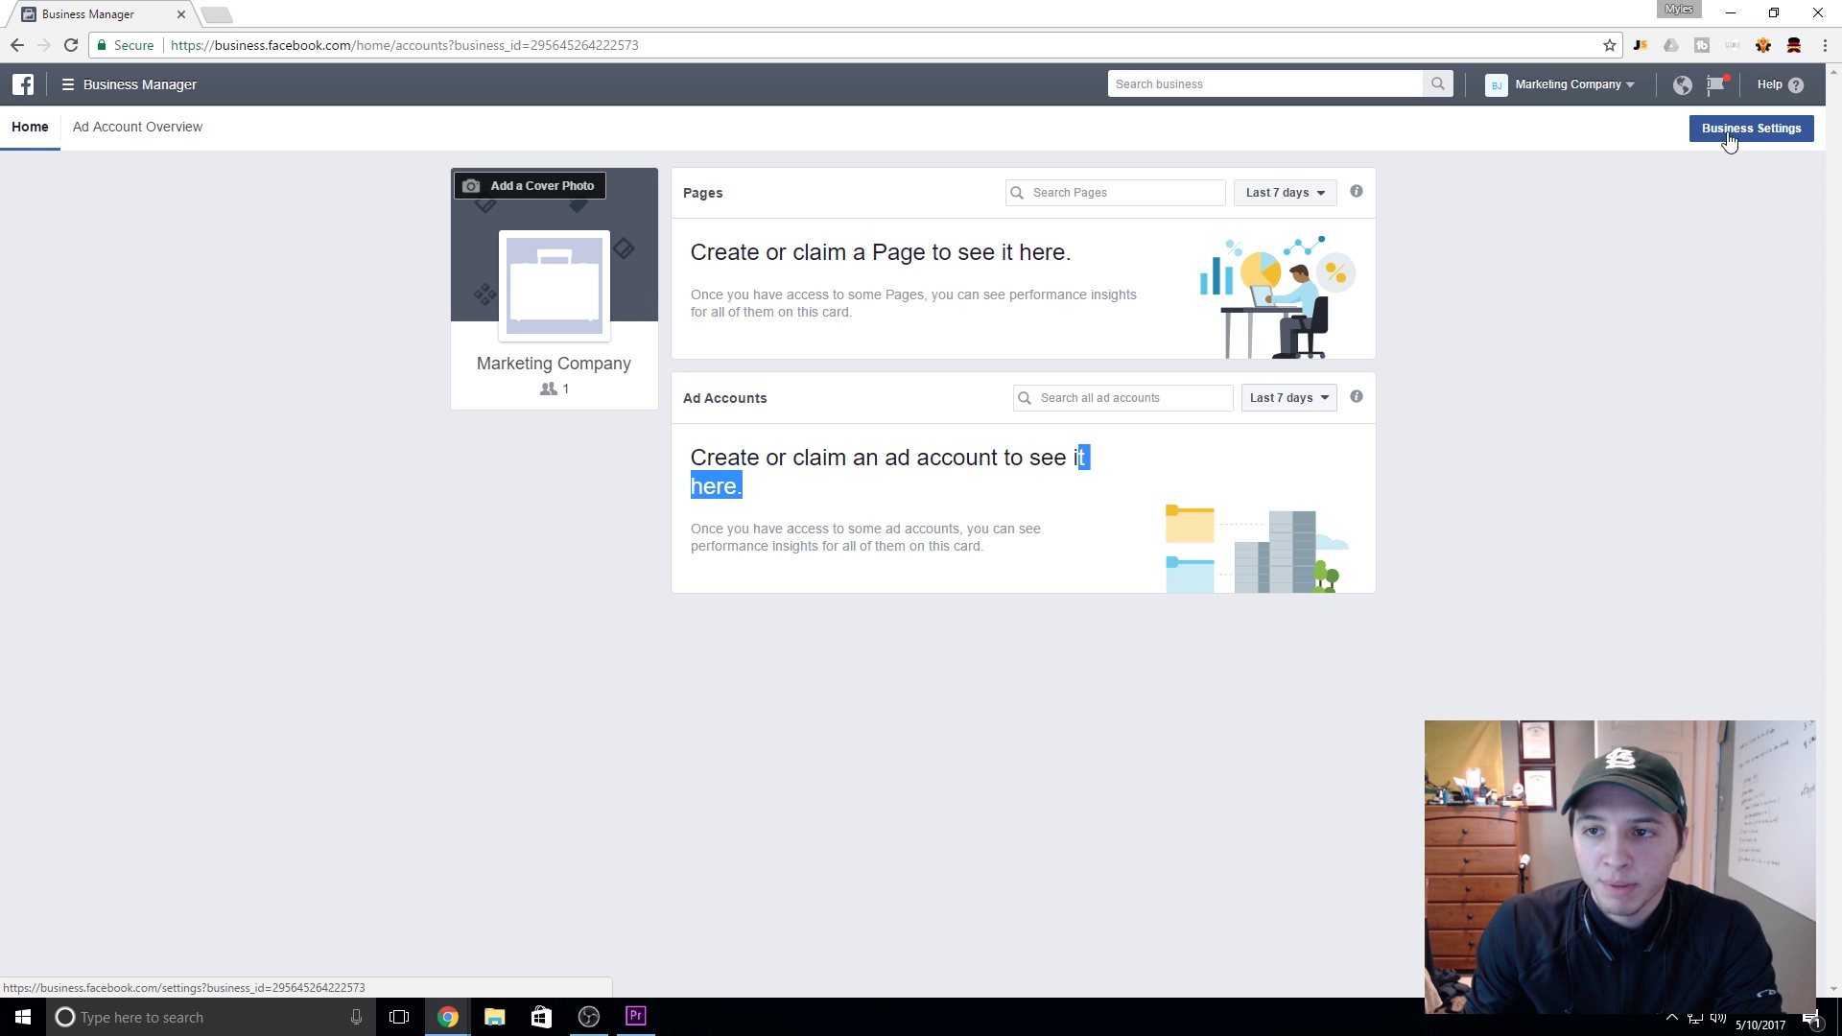
Step: Go to Business Settings > Pages and bring up the Setup Guide with Claim, Request and Create options
{"action": "left_click", "coordinate": [1758, 128]}
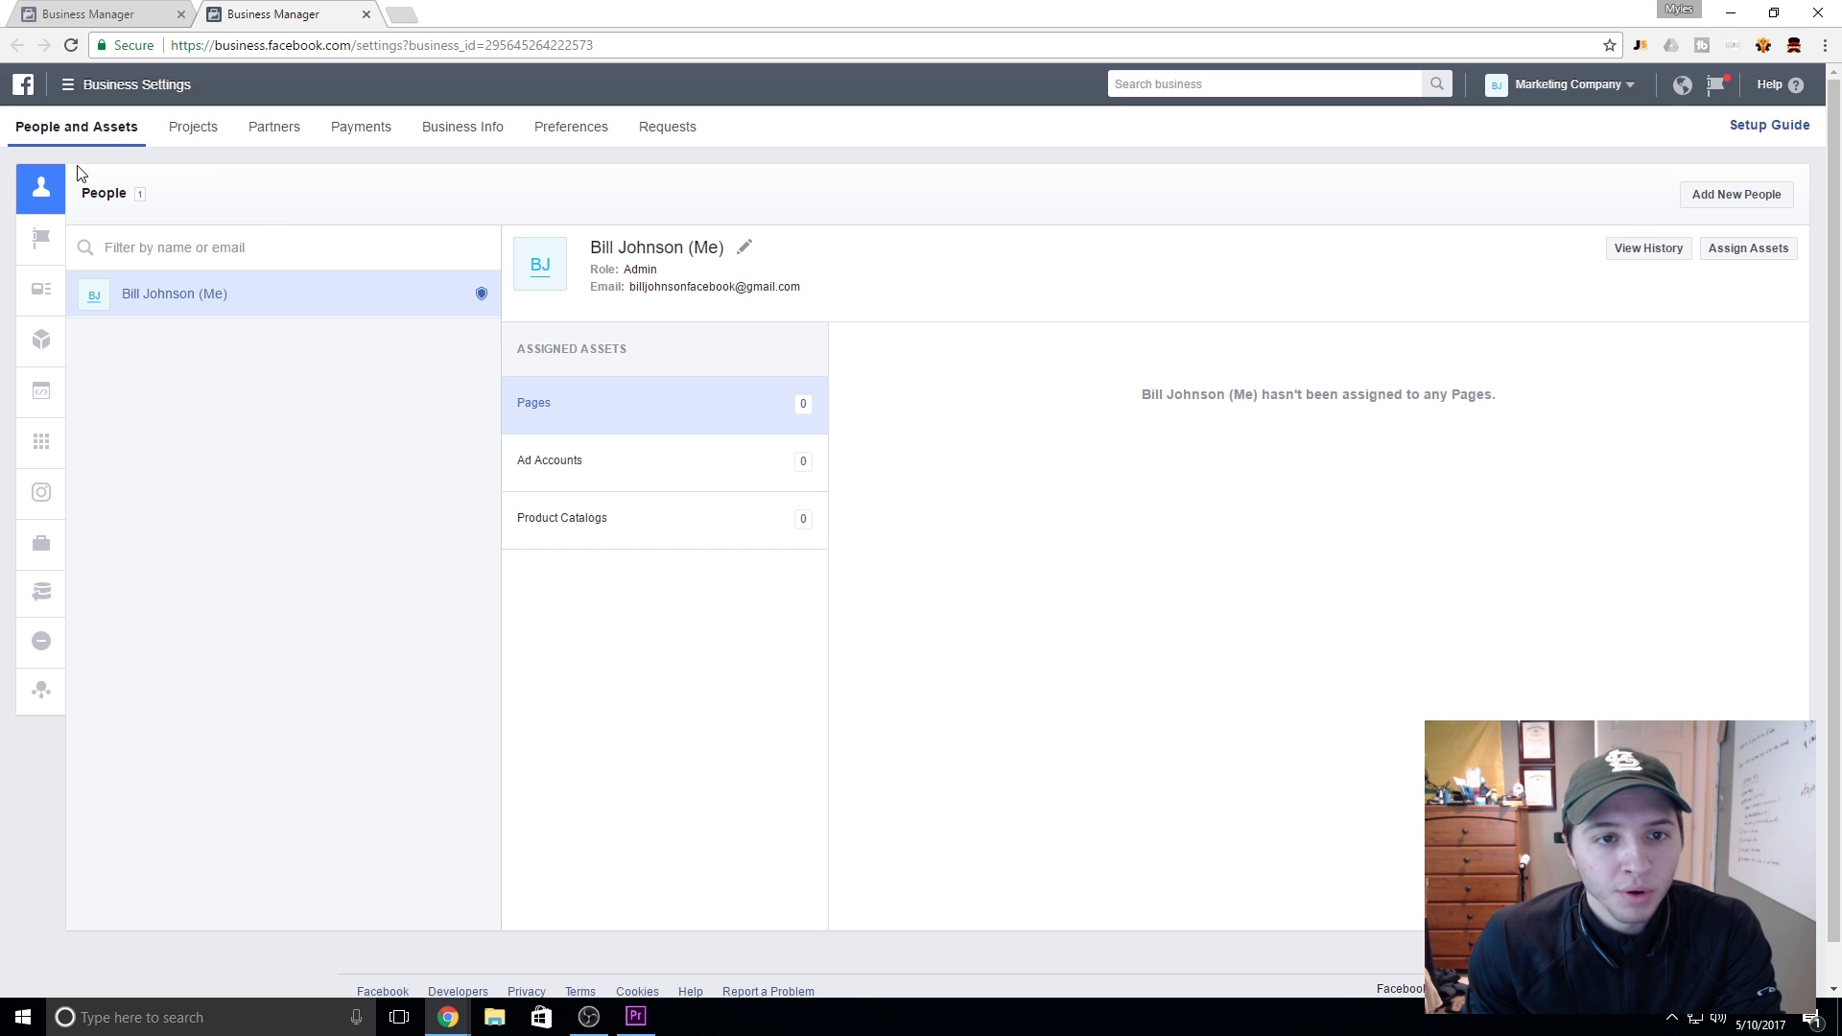
{"action": "mouse_move", "coordinate": [10, 251]}
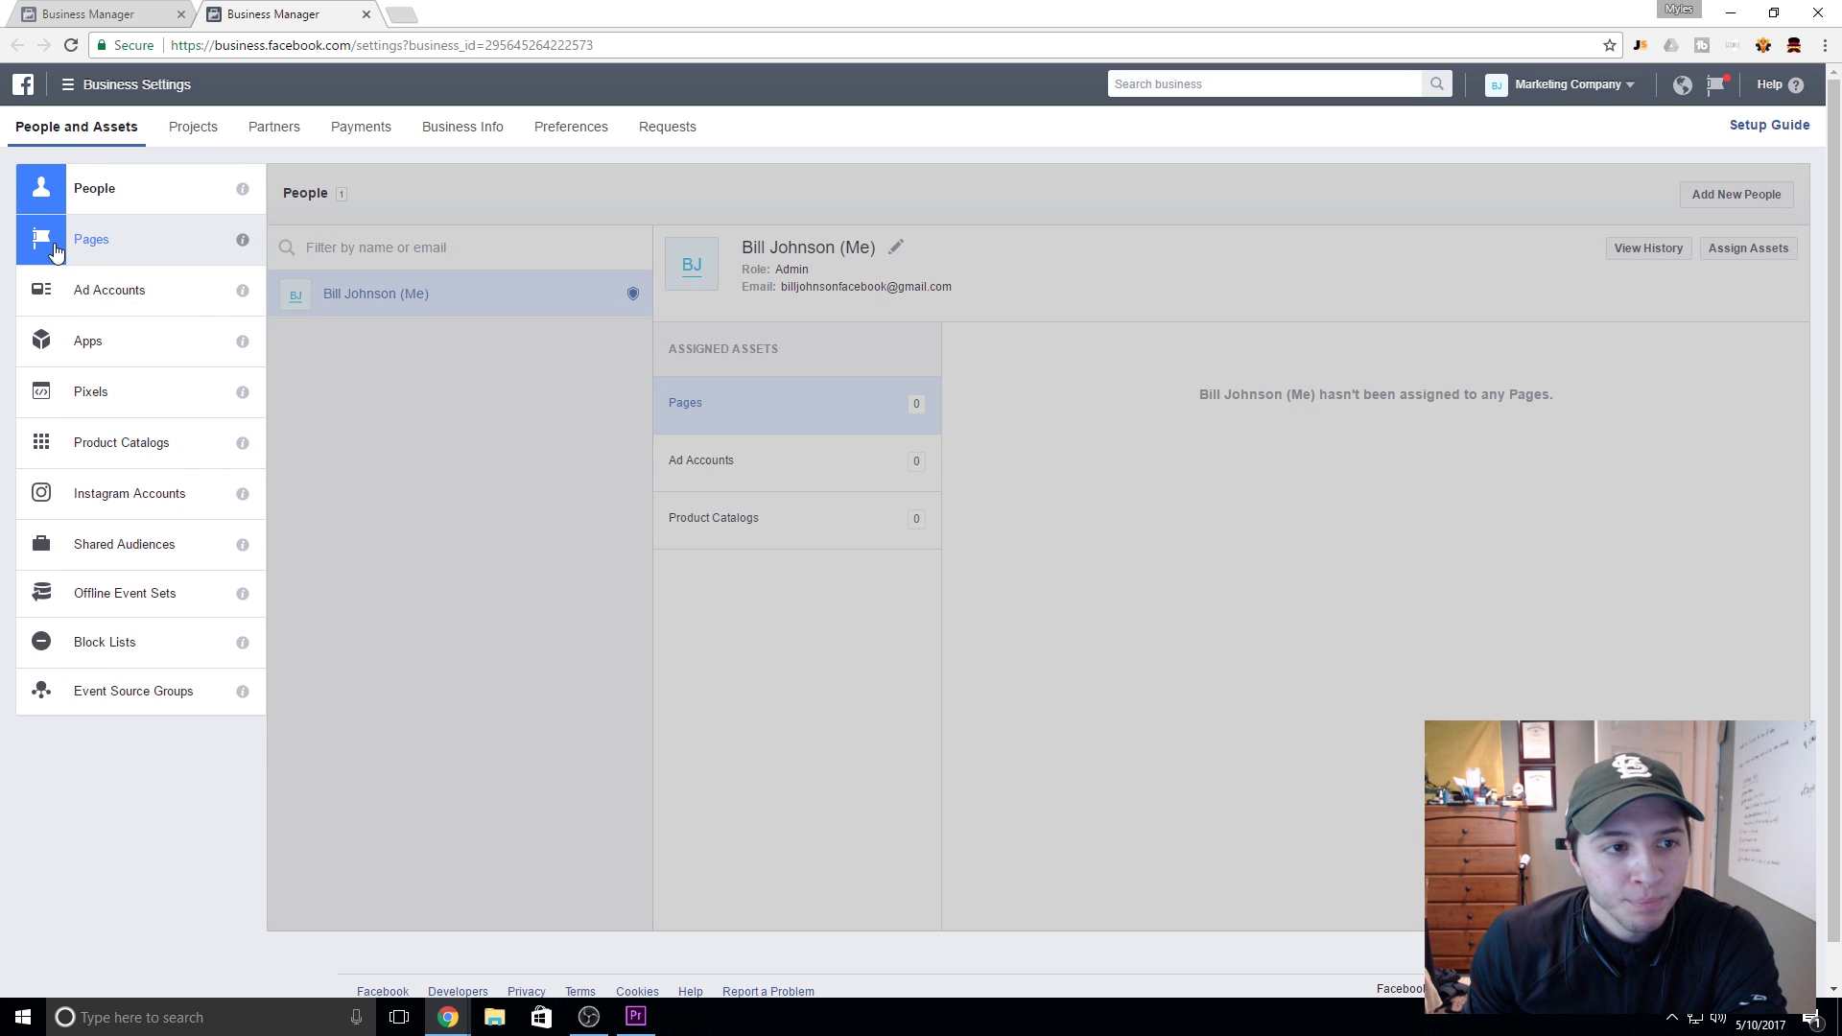
{"action": "left_click", "coordinate": [55, 251]}
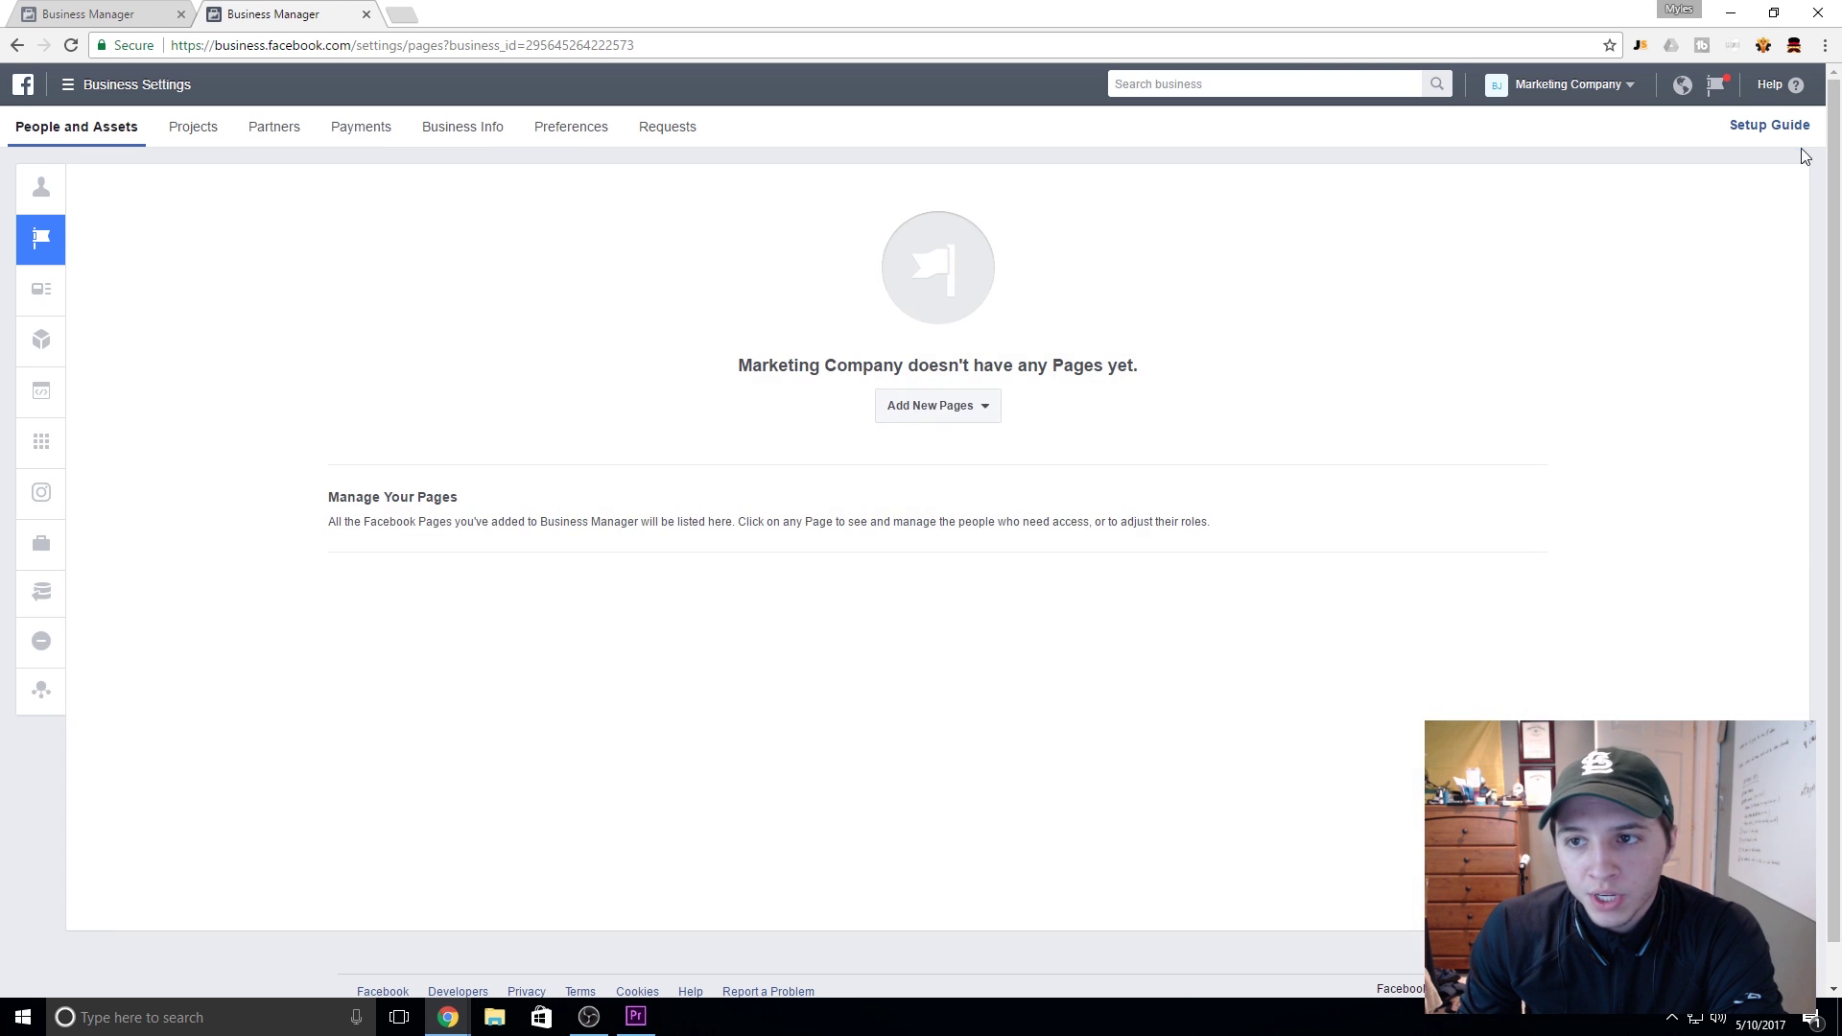
{"action": "left_click", "coordinate": [1774, 128]}
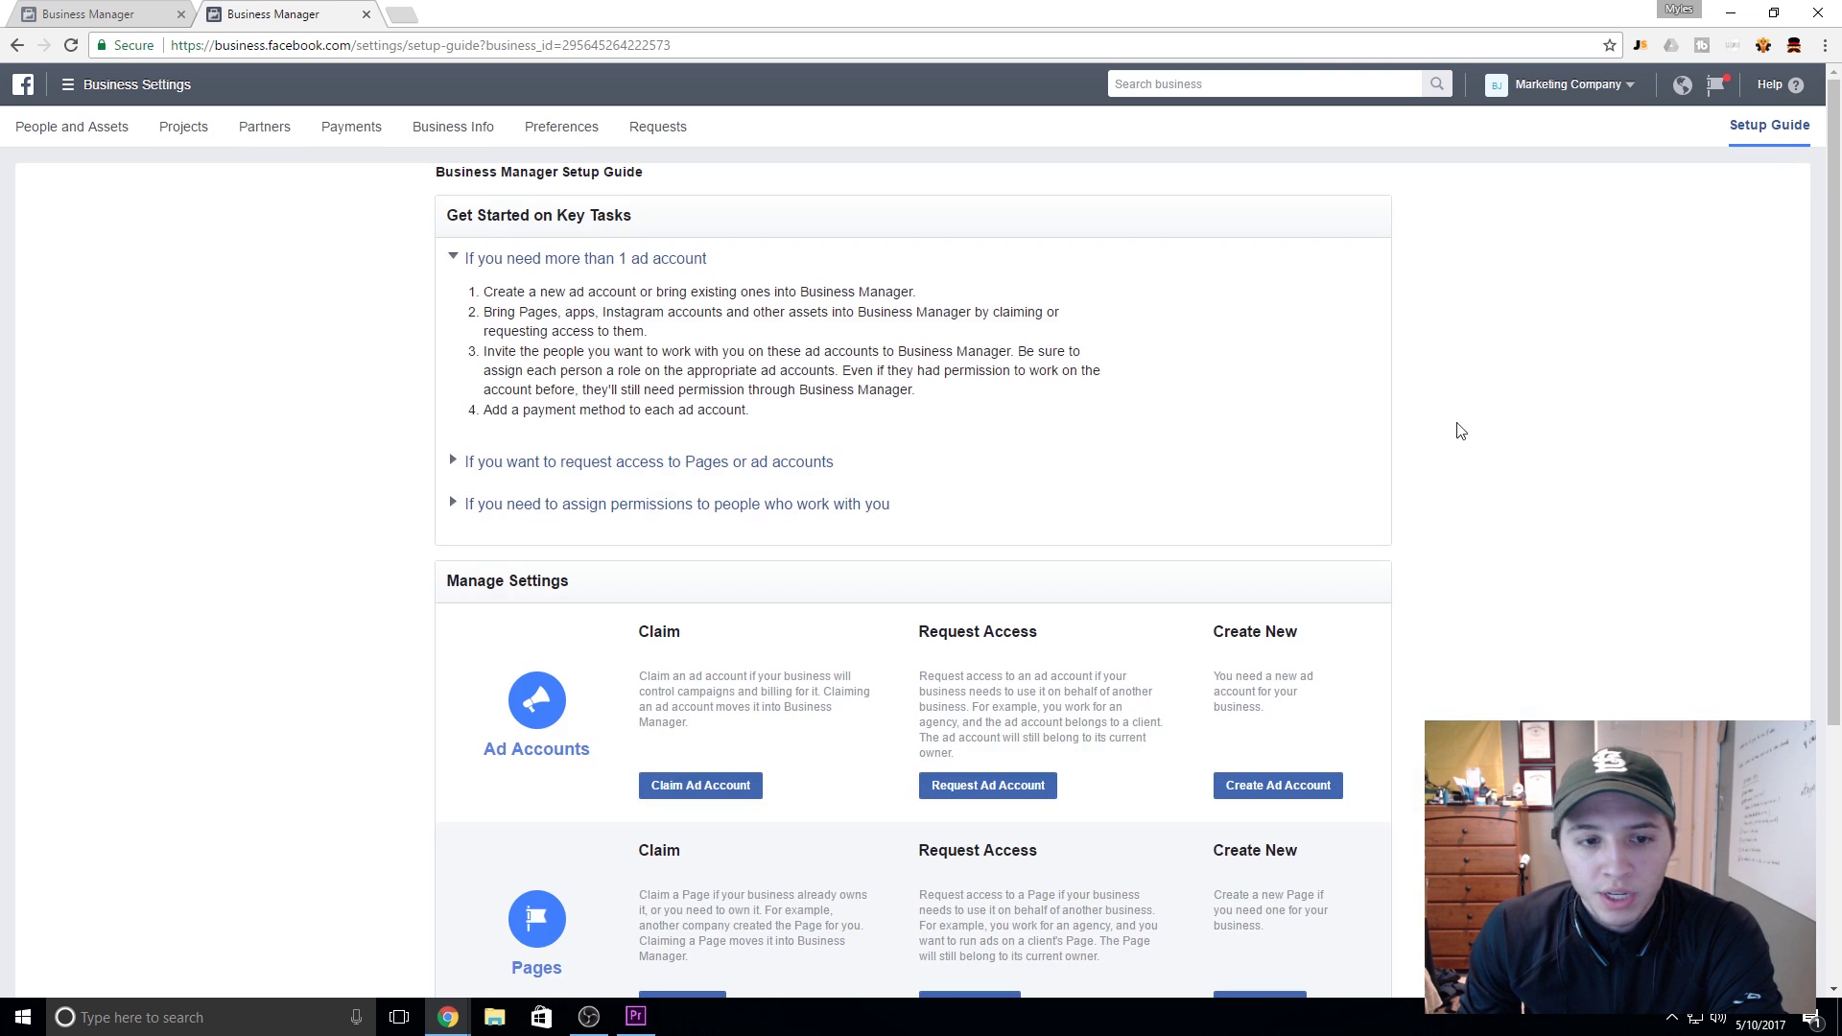
Step: Start a new Company Page named 'Marketing Company' from the Setup Guide
{"action": "scroll", "coordinate": [752, 522], "scroll_direction": "down", "scroll_amount": 2}
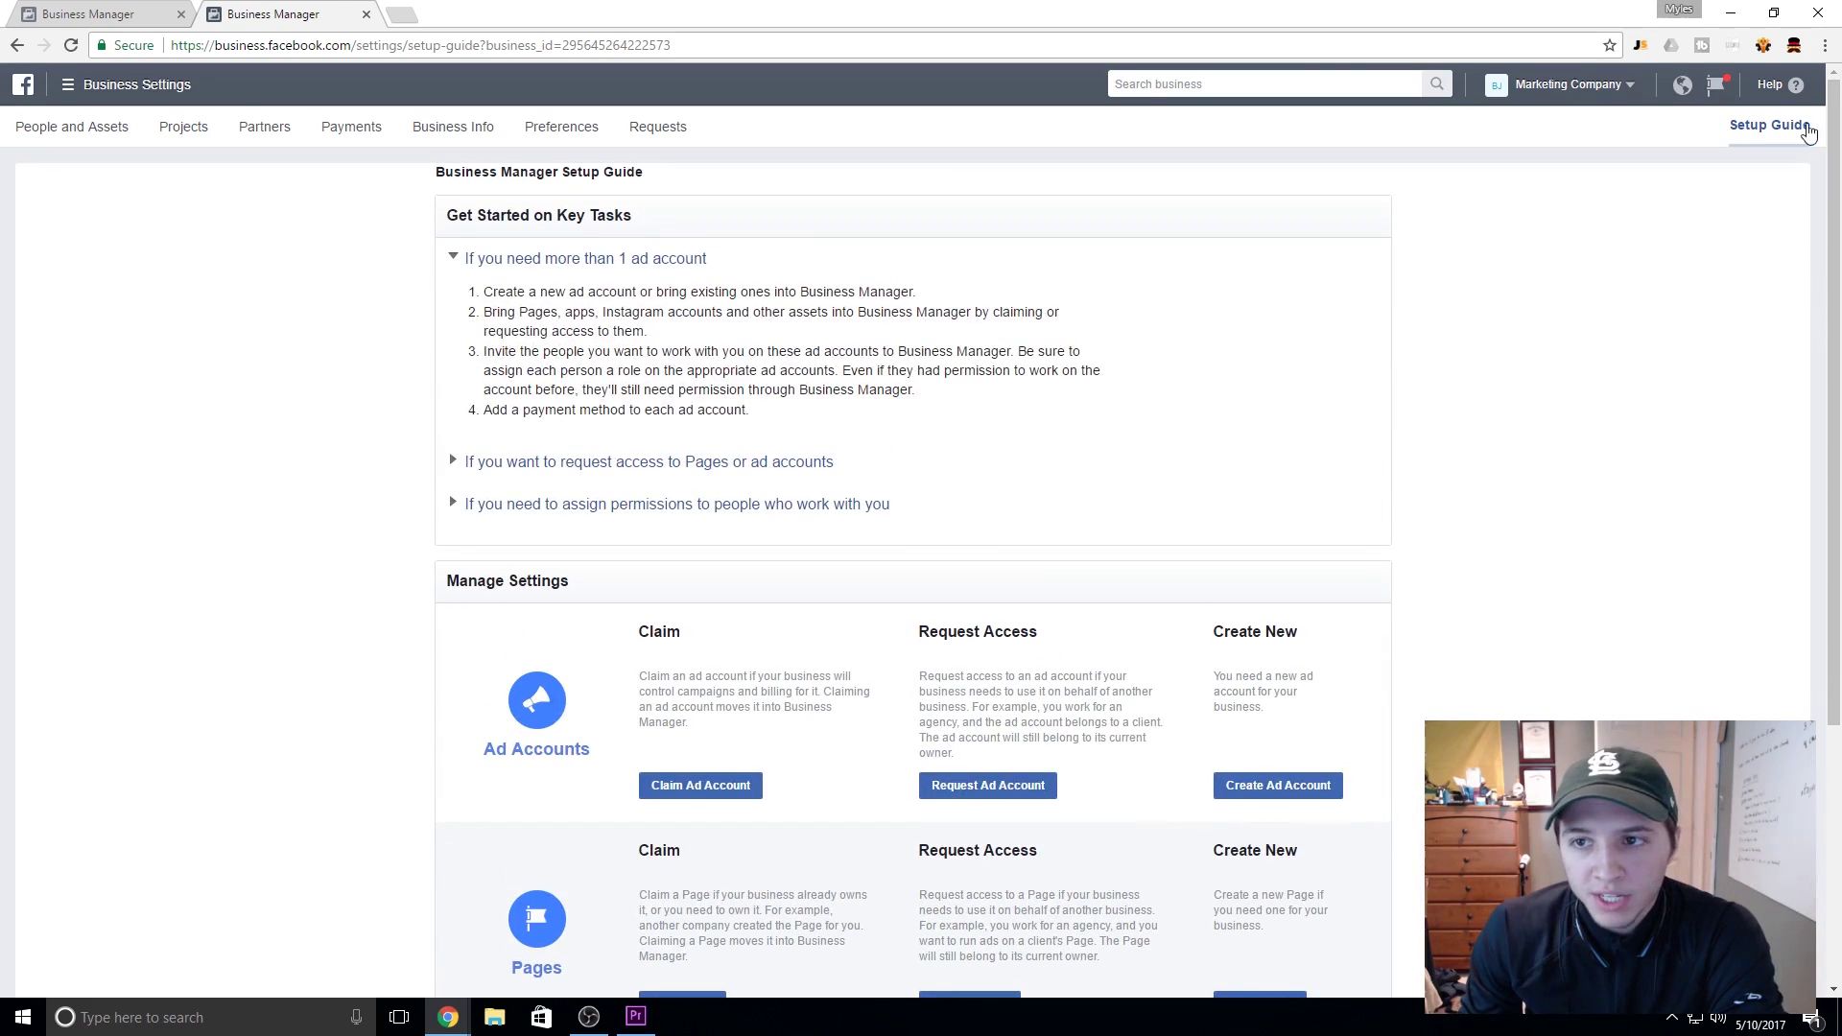
{"action": "scroll", "coordinate": [749, 670], "scroll_direction": "down", "scroll_amount": 2}
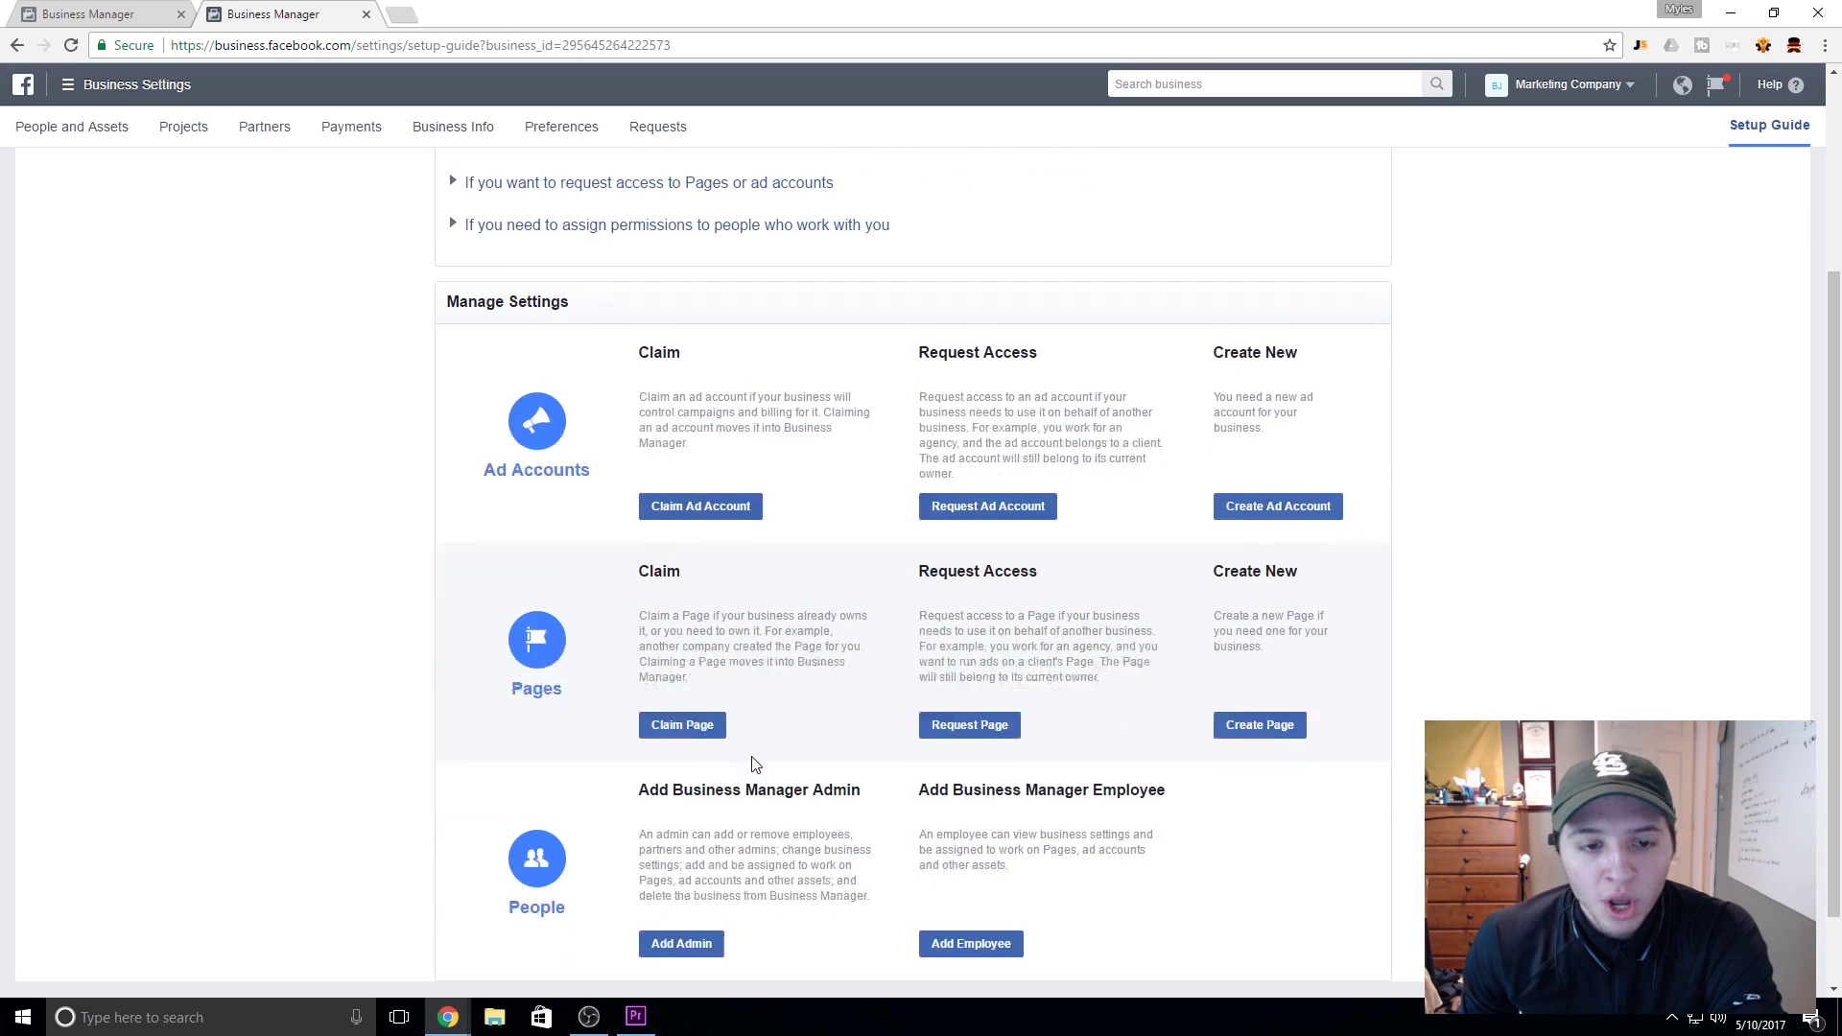
{"action": "scroll", "coordinate": [752, 780], "scroll_direction": "down", "scroll_amount": 1}
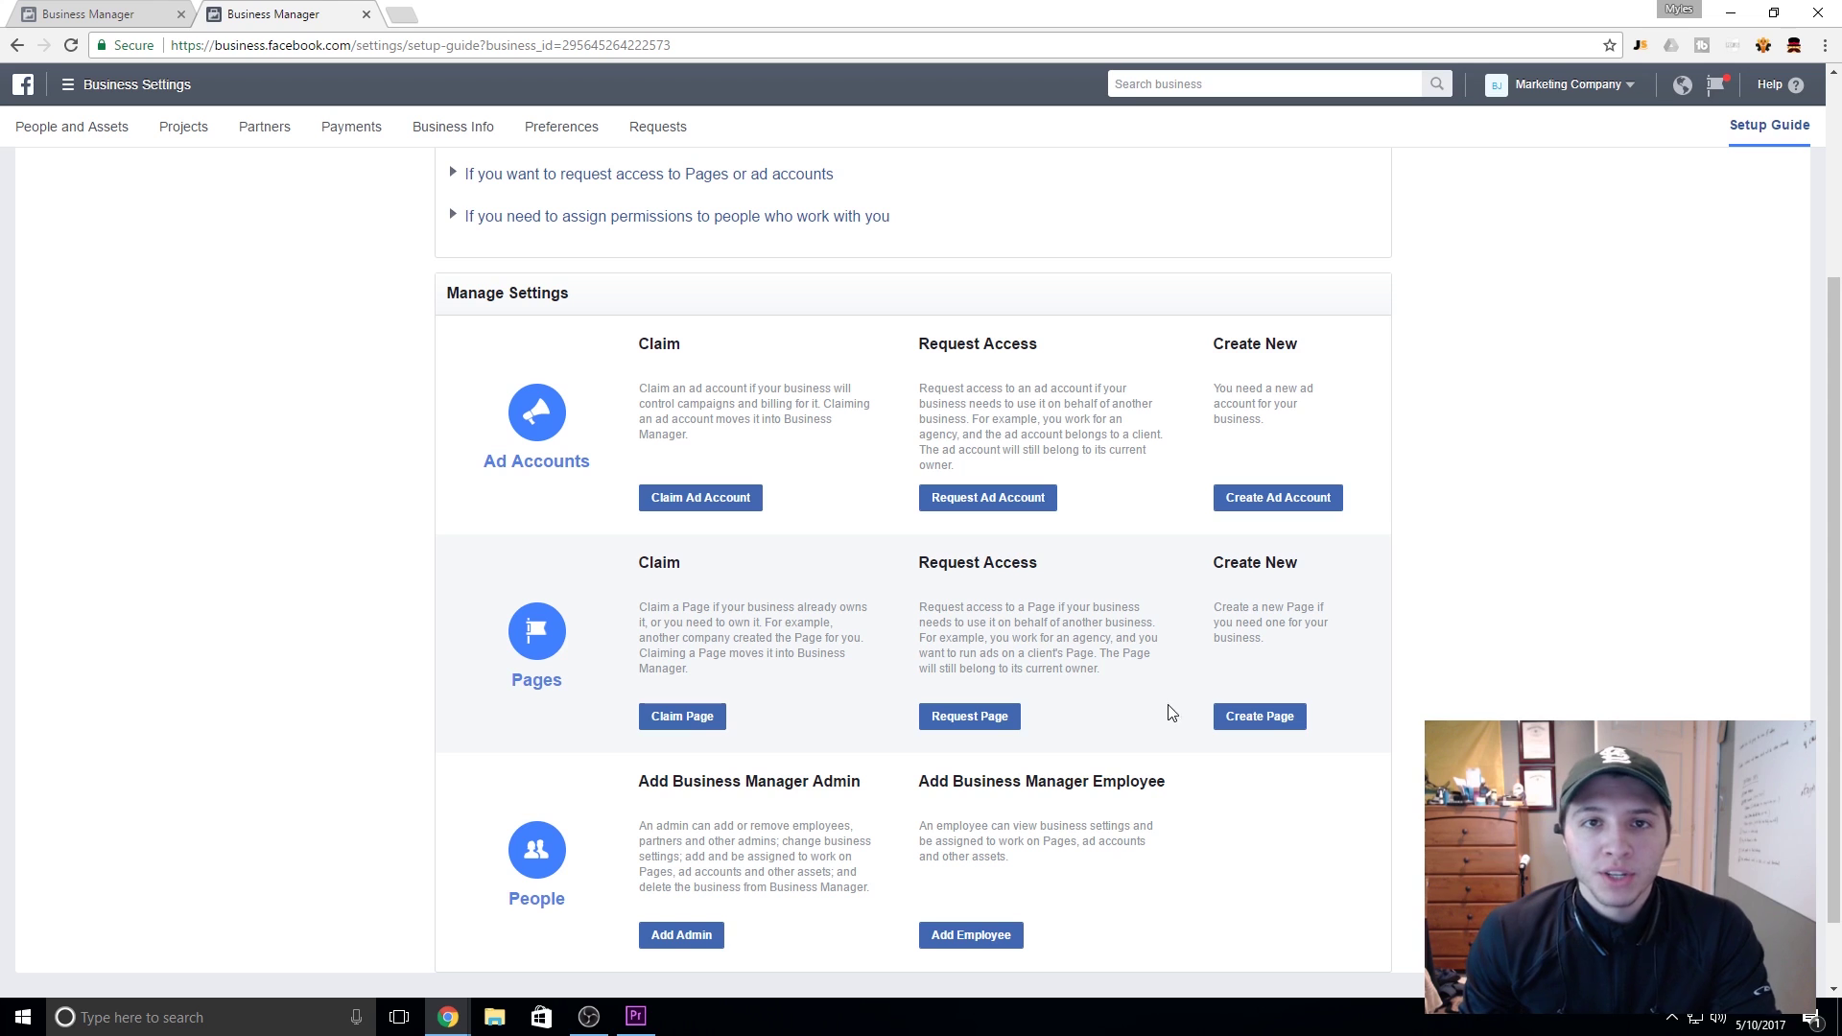
{"action": "left_click", "coordinate": [1247, 720]}
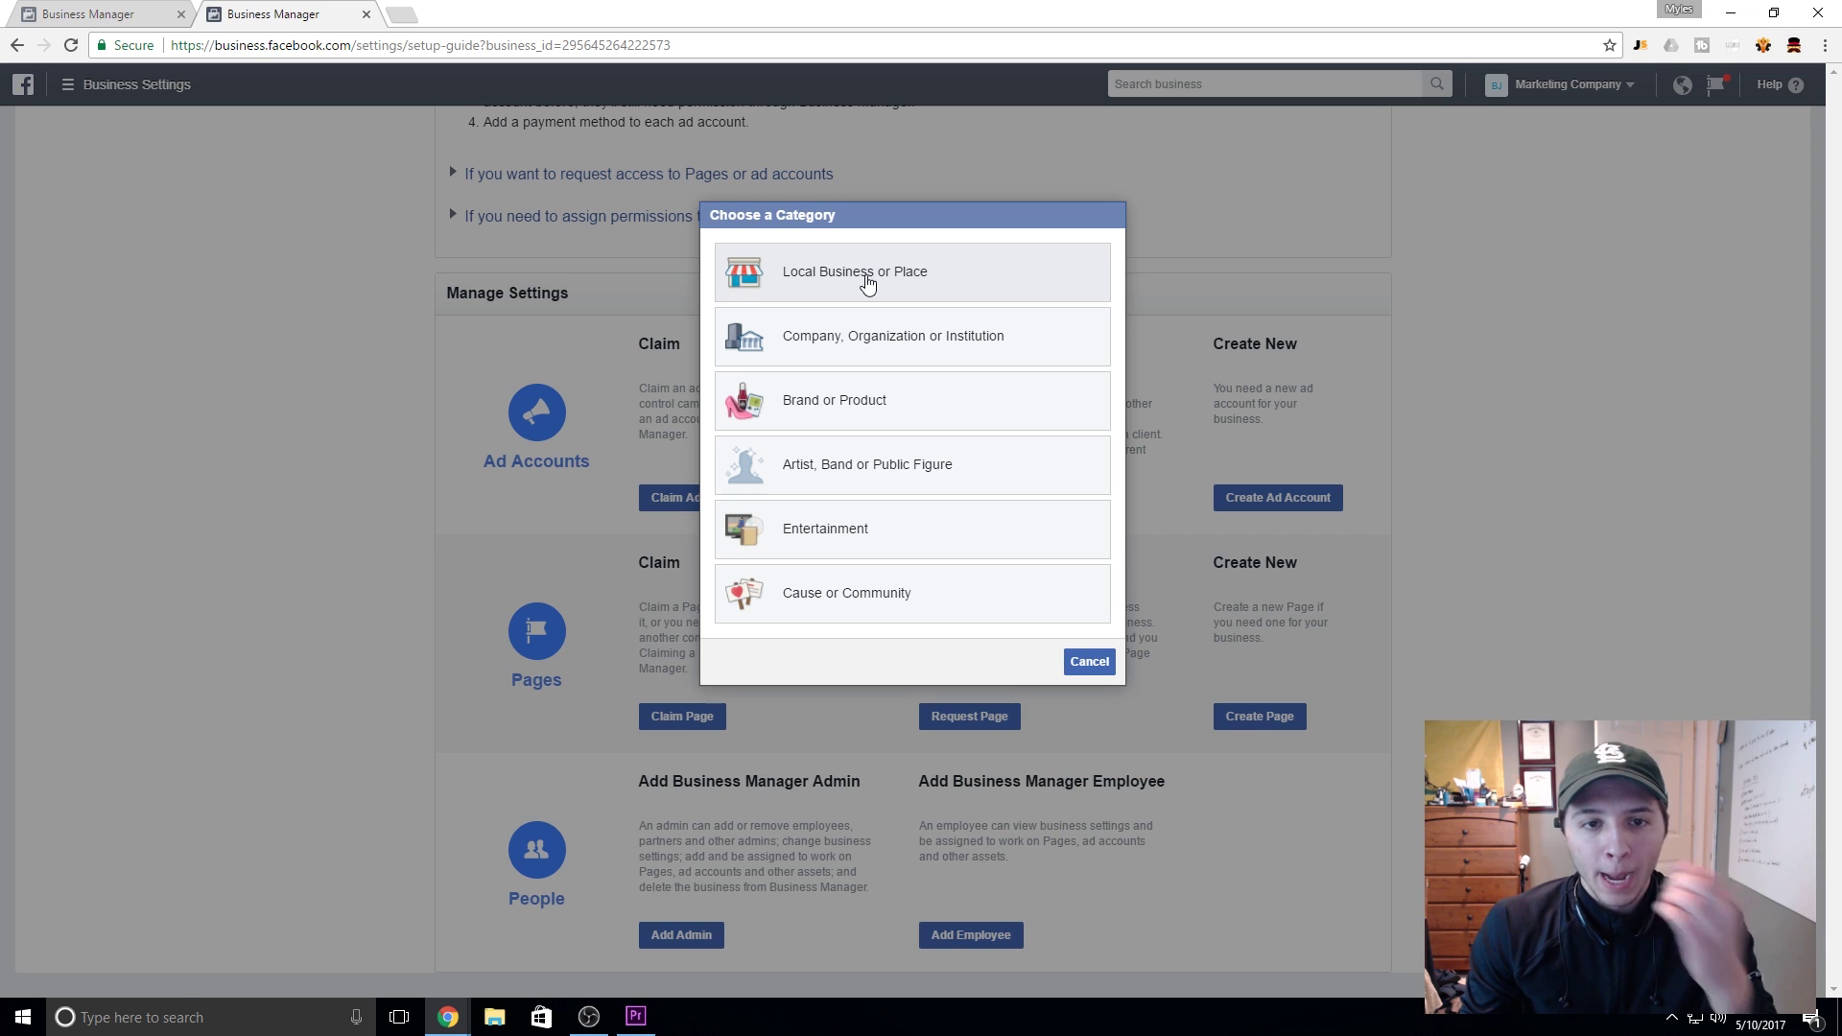
{"action": "left_click", "coordinate": [887, 334]}
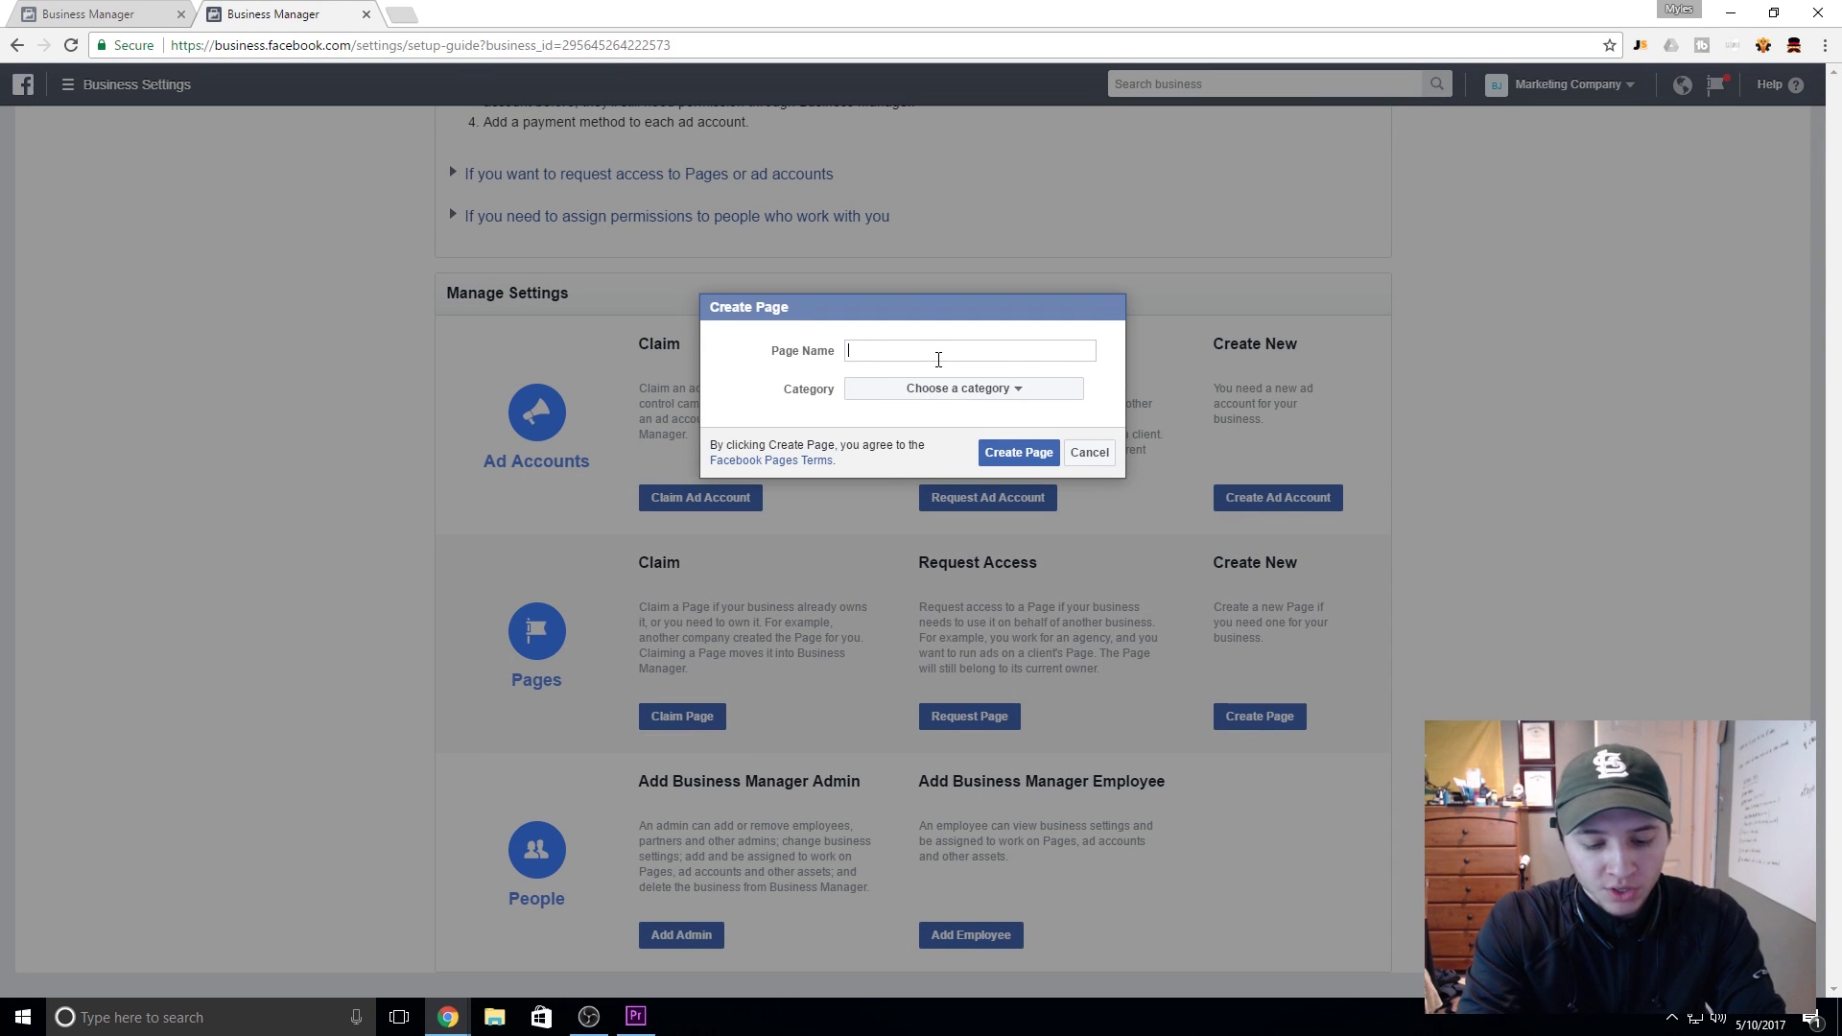
{"action": "type", "text": "Marketin"}
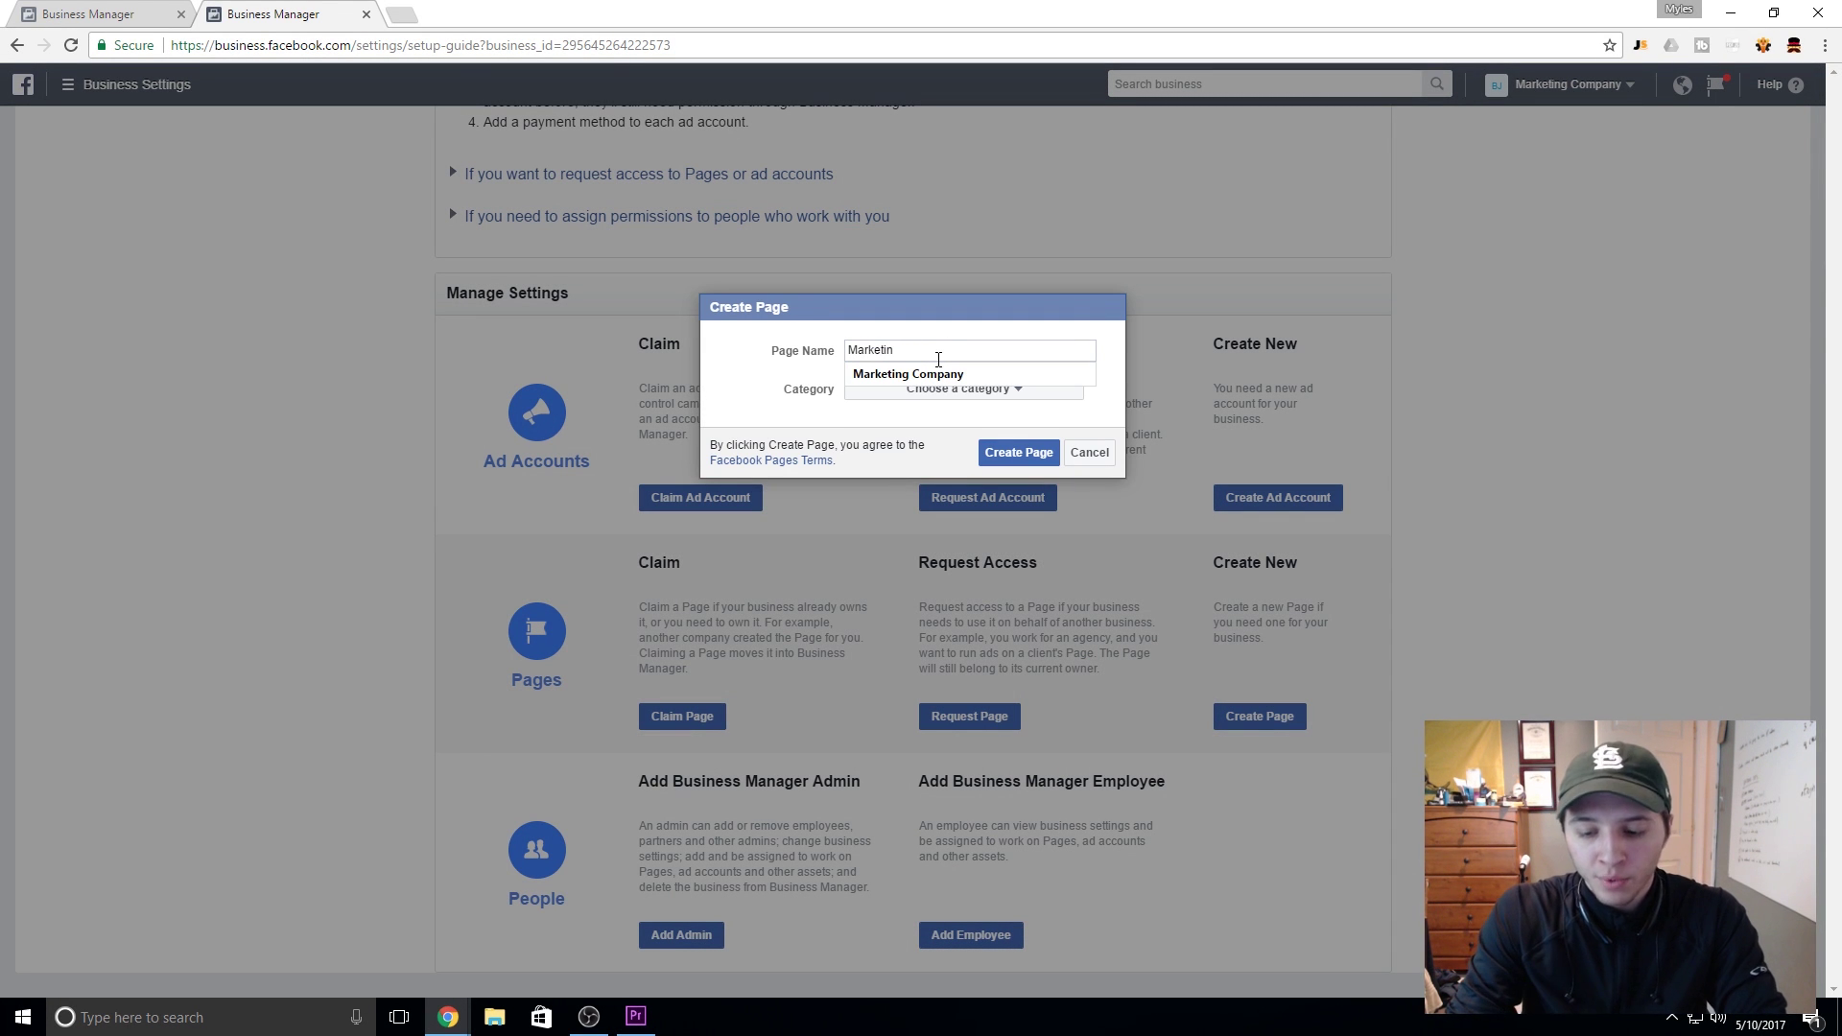
{"action": "key", "text": "Down"}
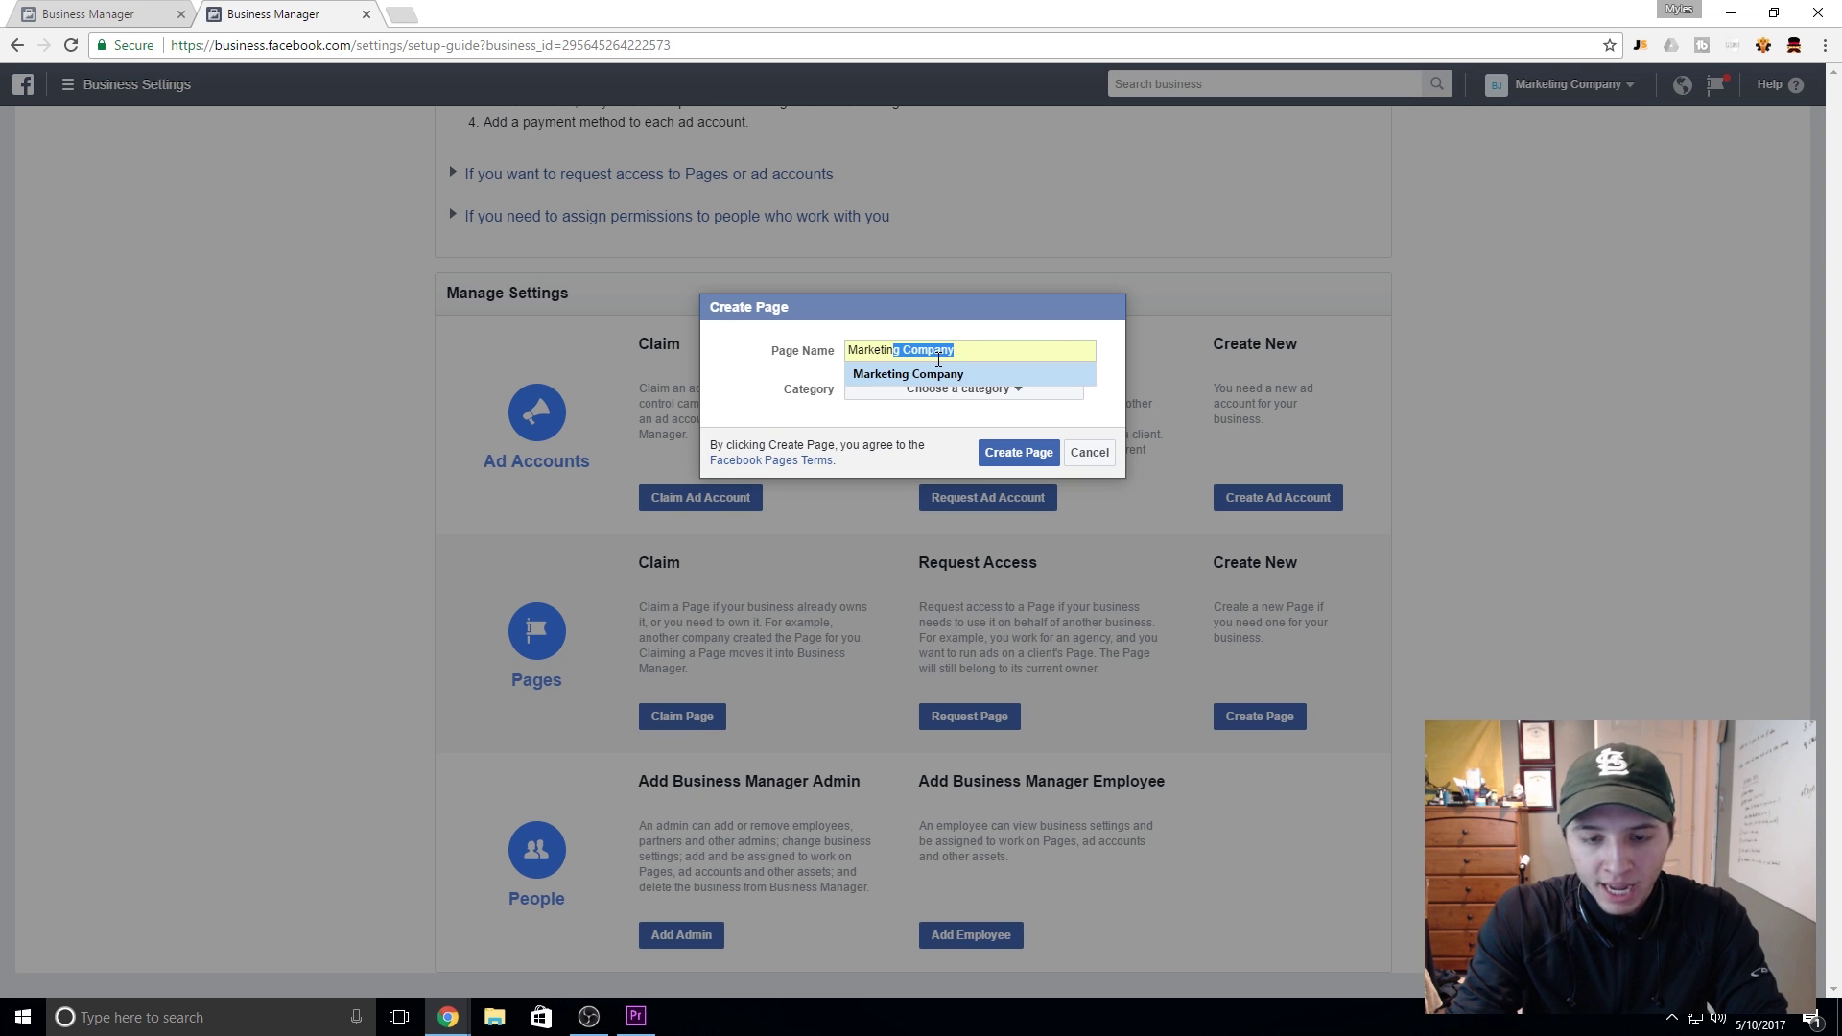
{"action": "key", "text": "Return"}
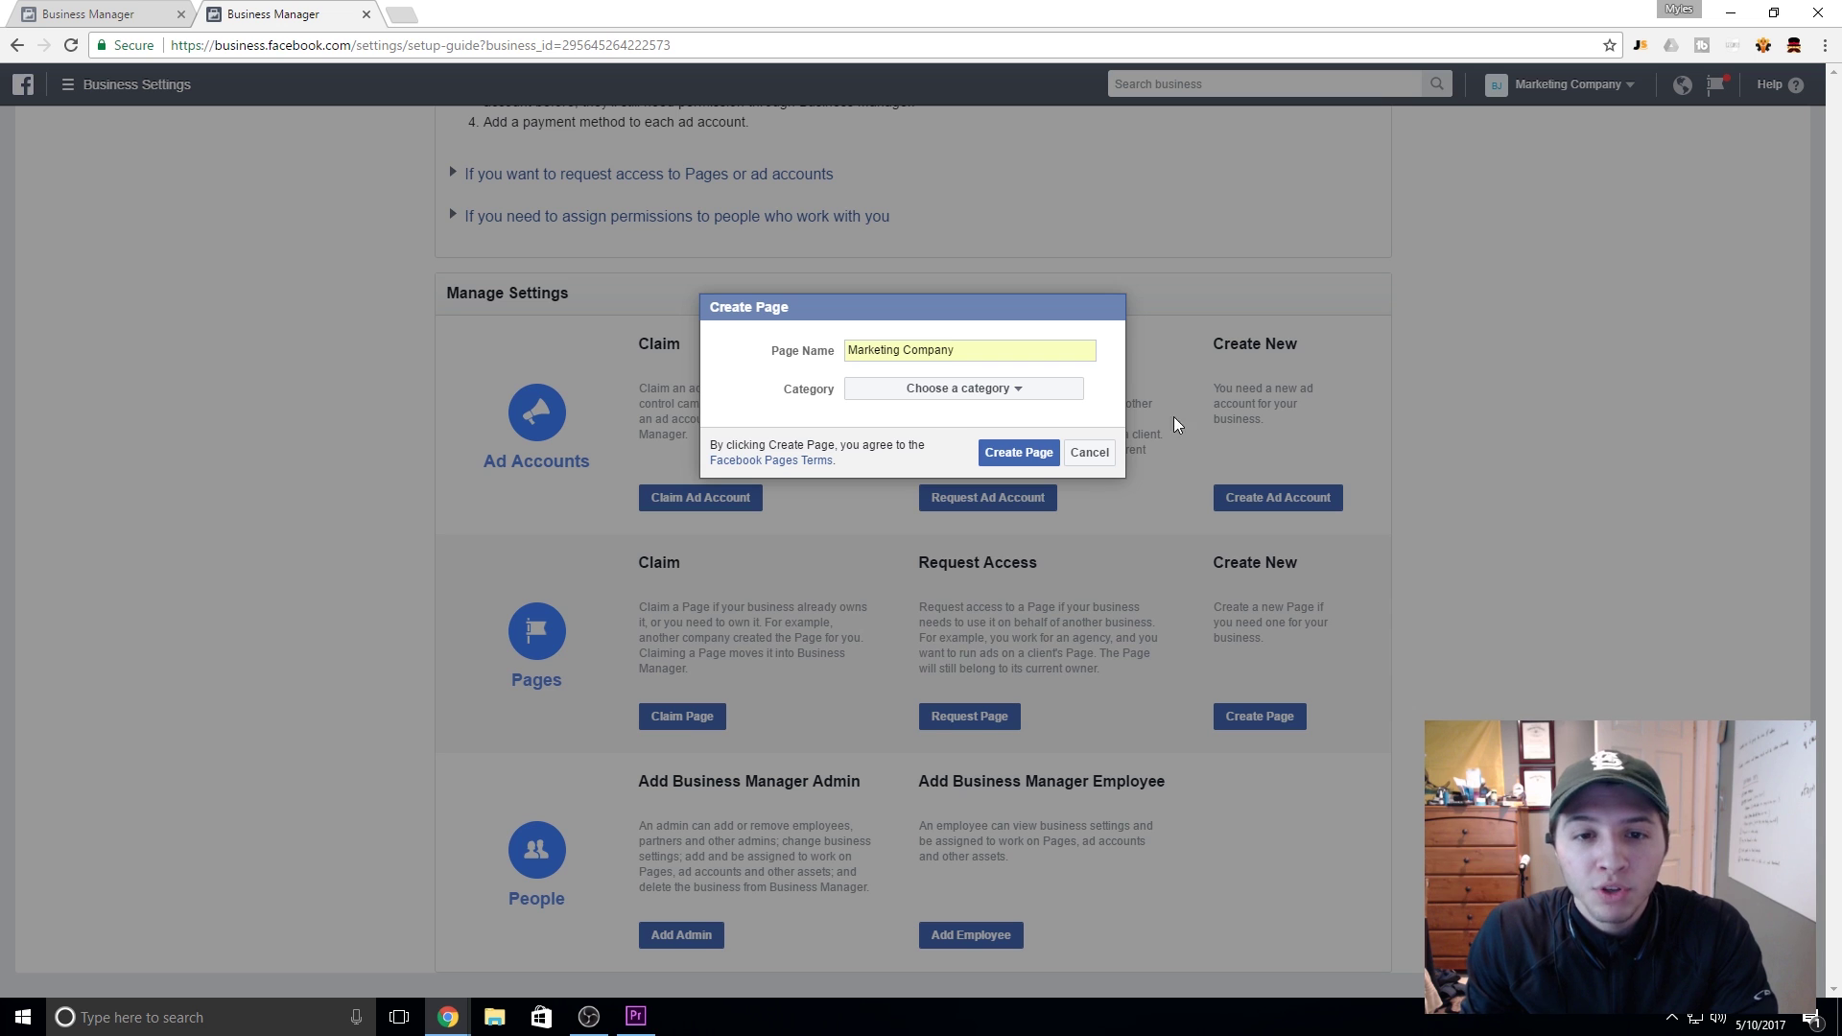
Step: Give the Page the Consulting Agency category, create it, and view Ad Accounts
{"action": "left_click", "coordinate": [950, 390]}
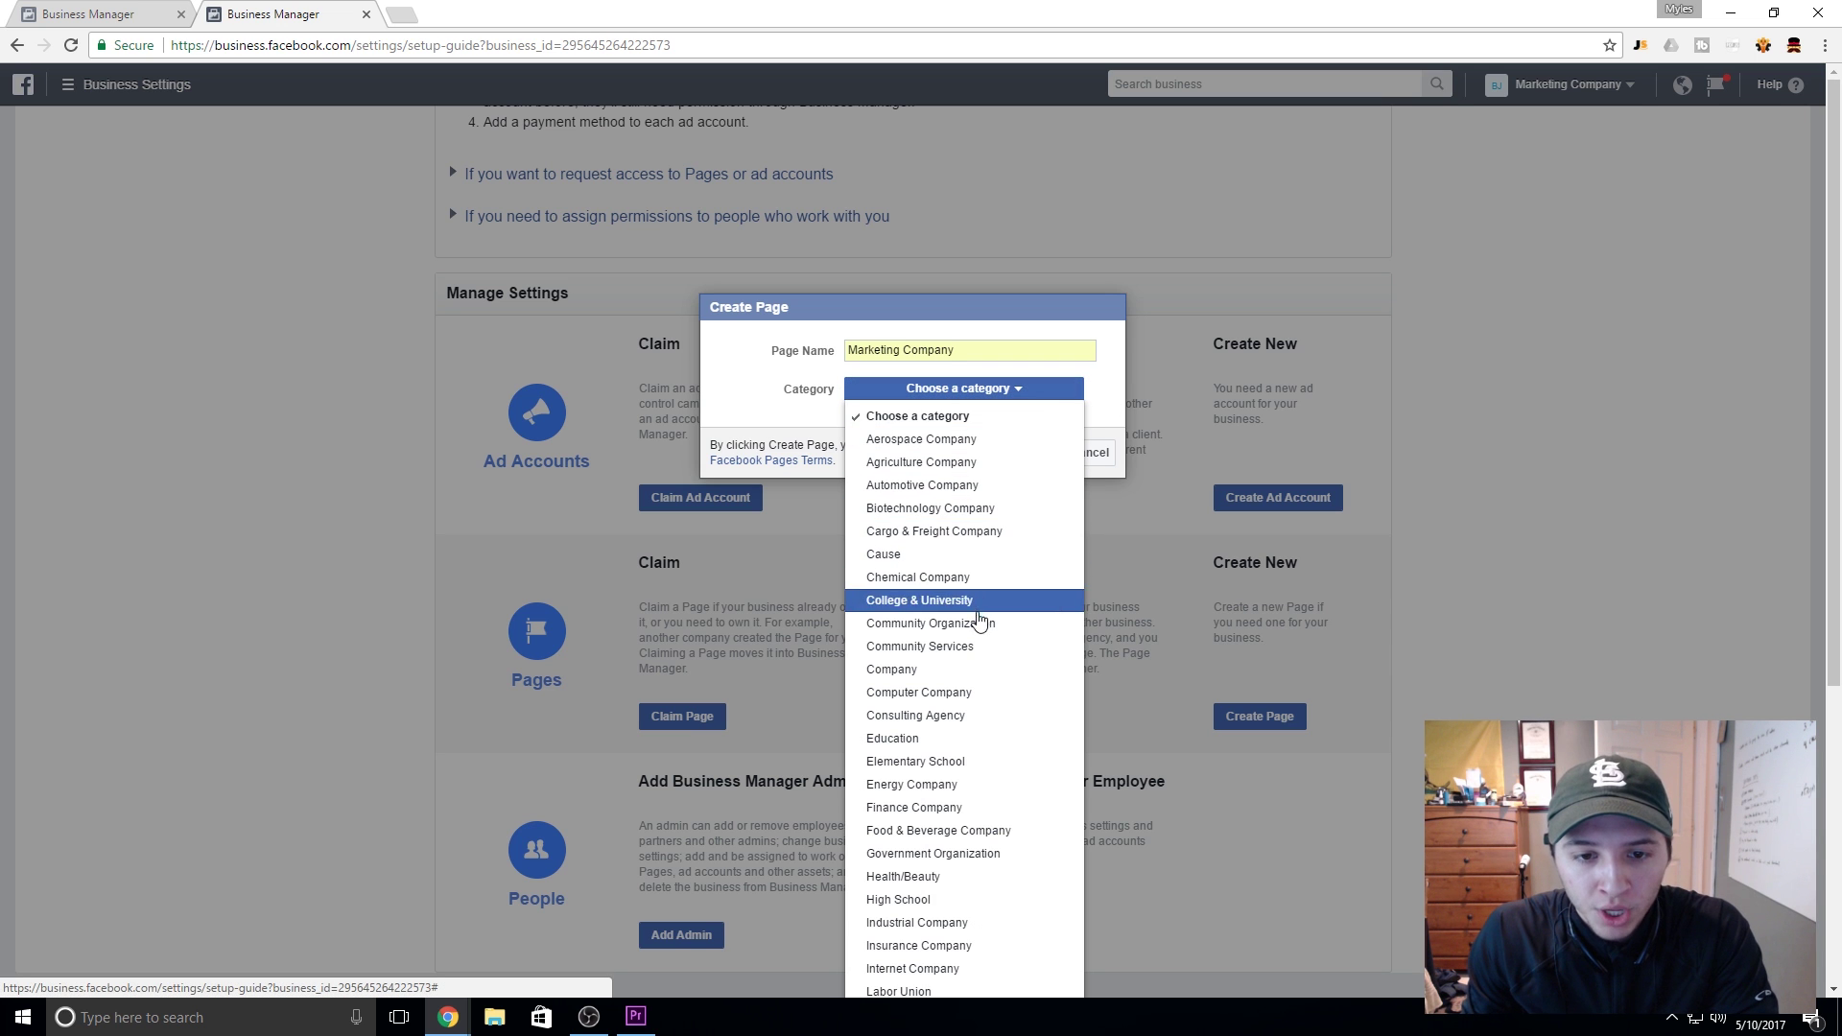
{"action": "left_click", "coordinate": [1021, 716]}
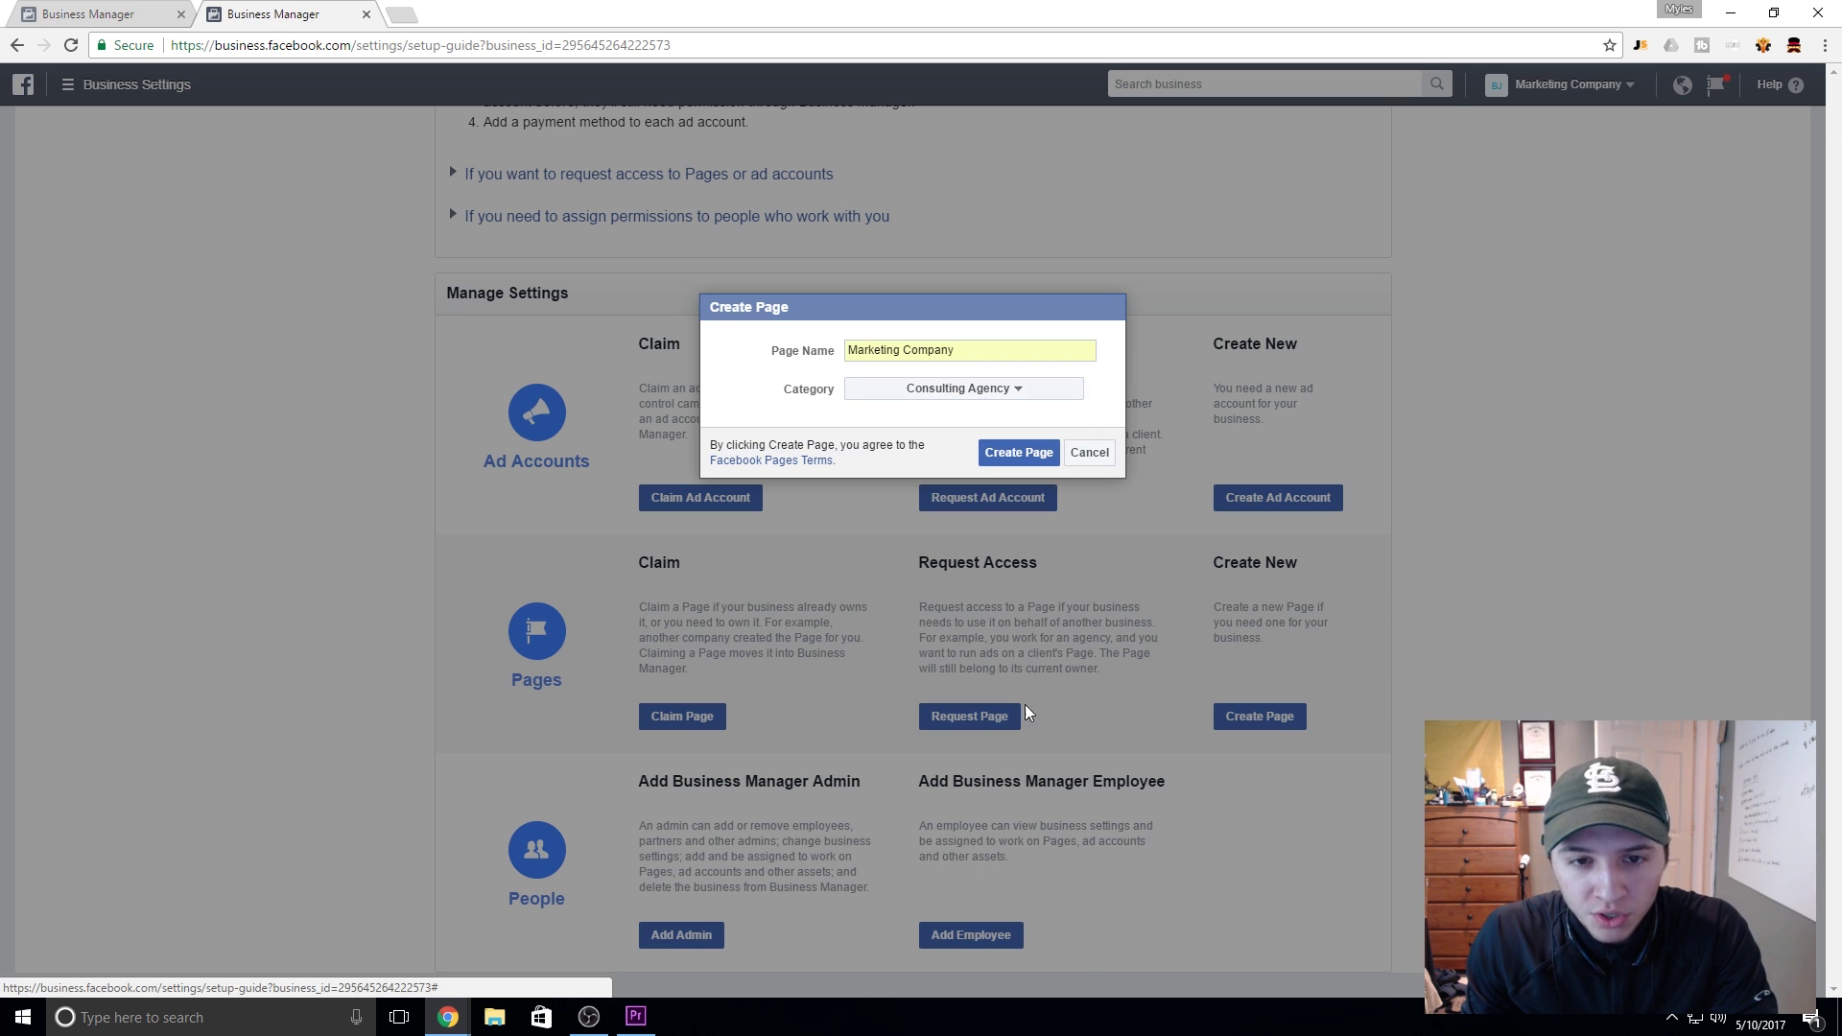
{"action": "left_click", "coordinate": [1015, 465]}
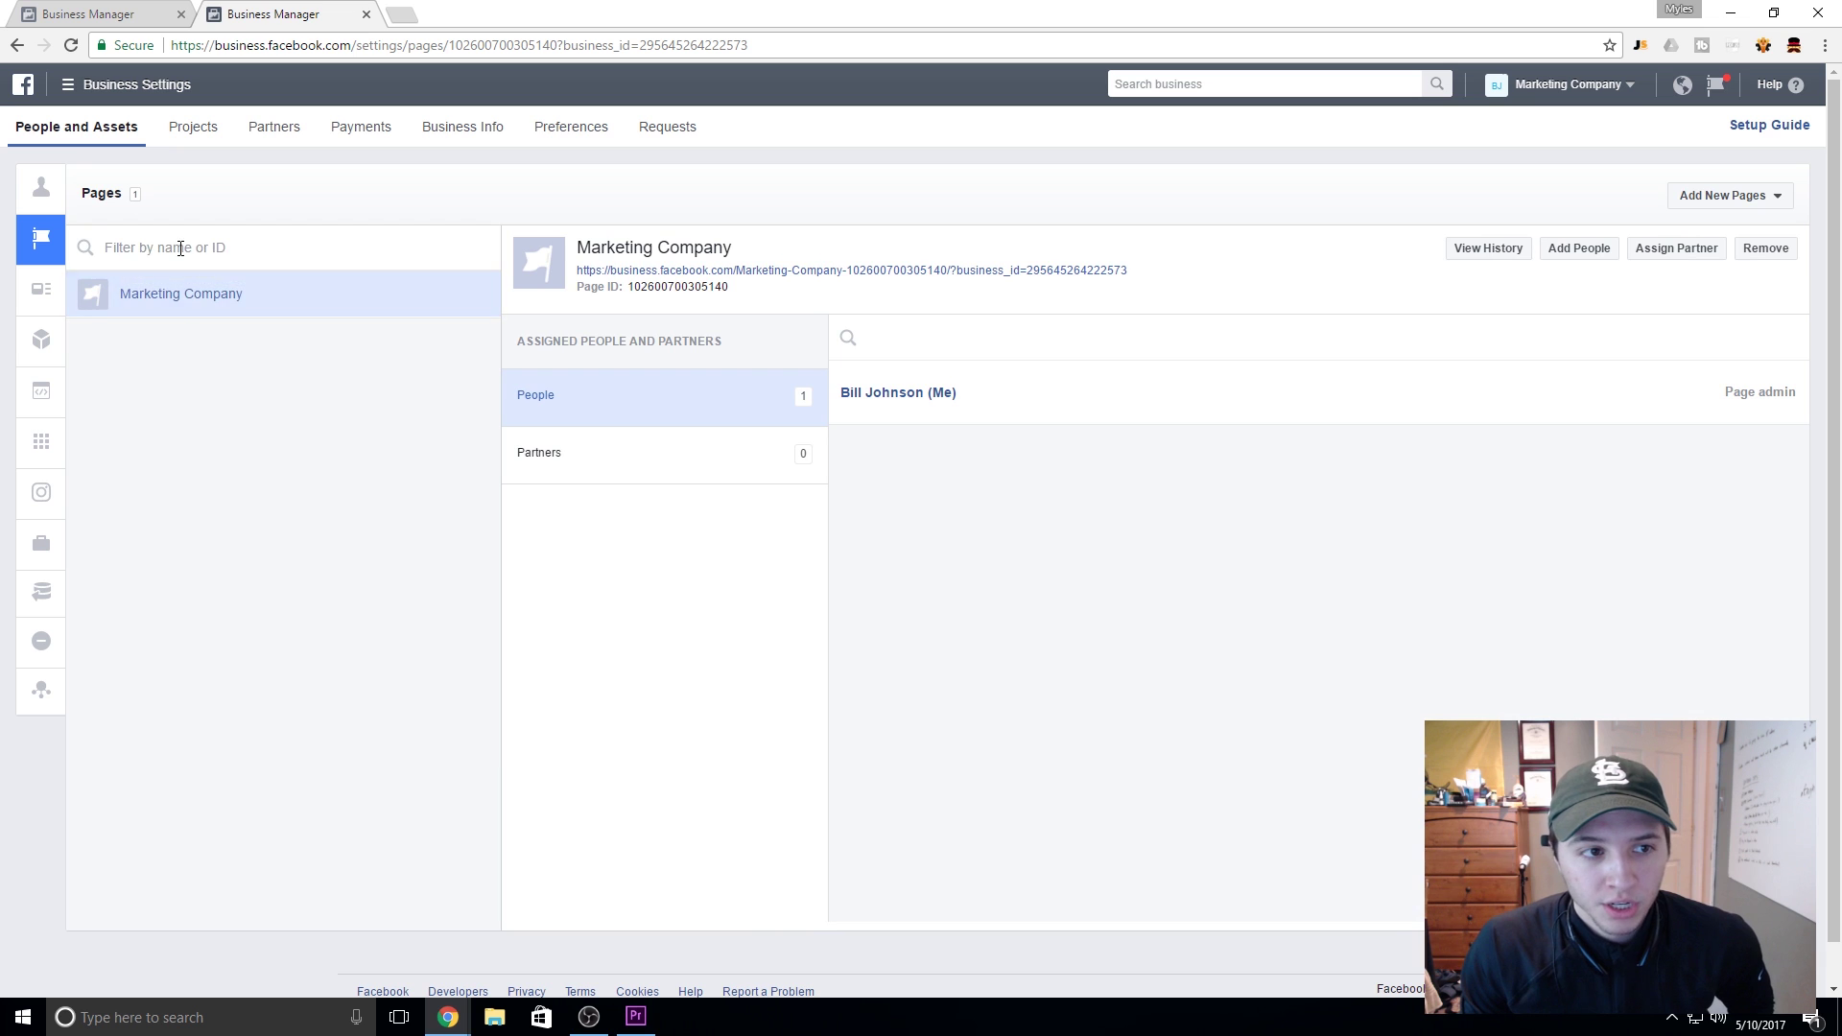
{"action": "left_click", "coordinate": [58, 292]}
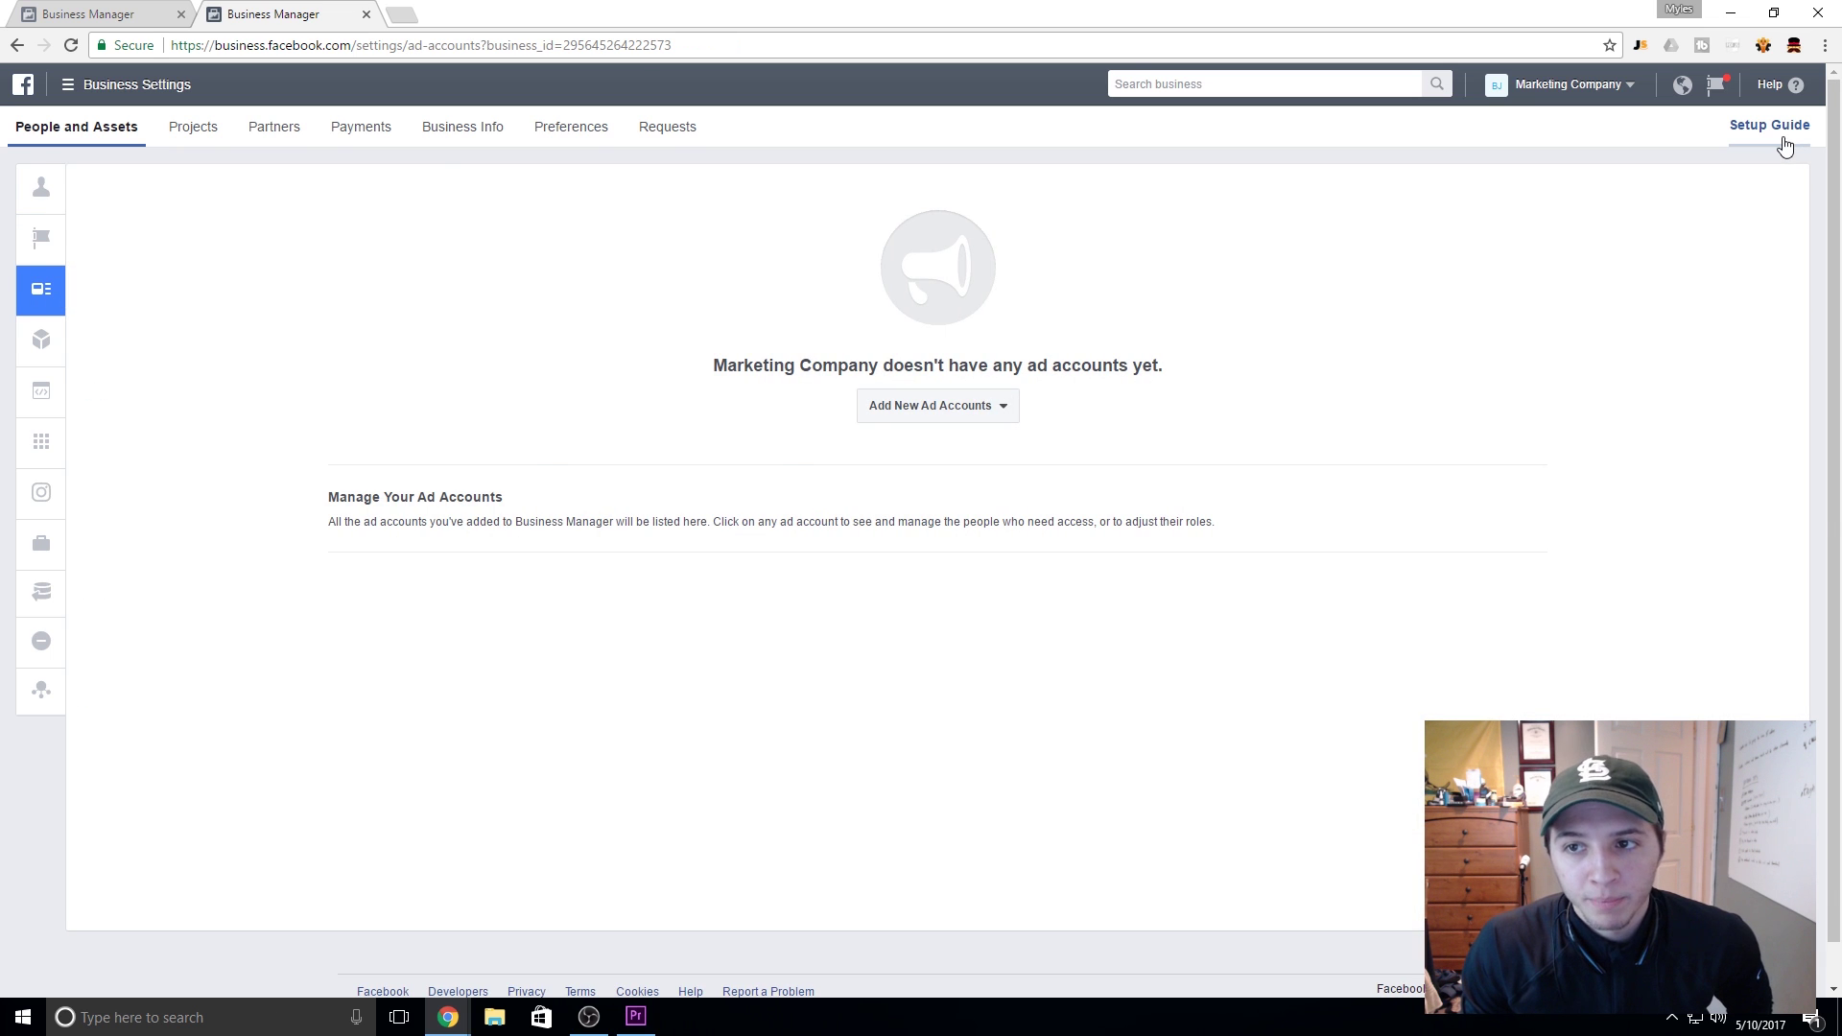
Step: Create a 'Marketing Company' ad account (USD, America/Chicago) advertising on behalf of Marketing Company
{"action": "left_click", "coordinate": [1785, 144]}
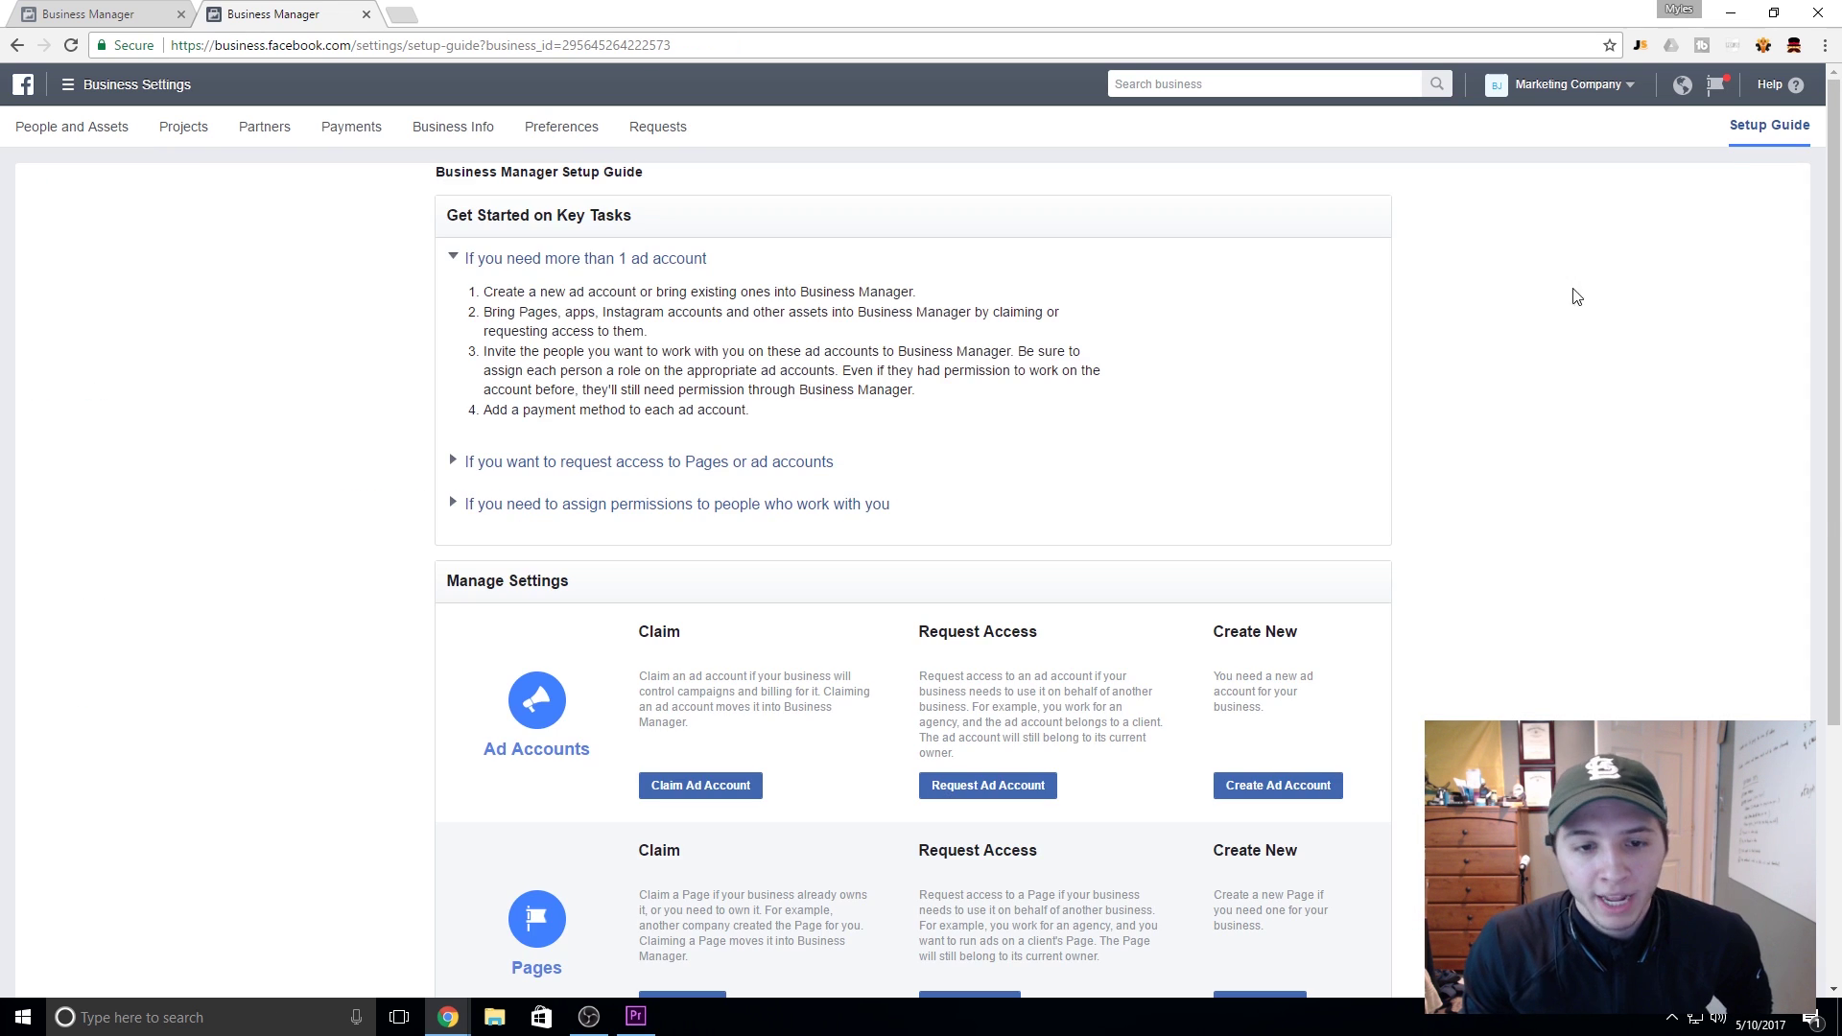
{"action": "scroll", "coordinate": [909, 486], "scroll_direction": "down", "scroll_amount": 2}
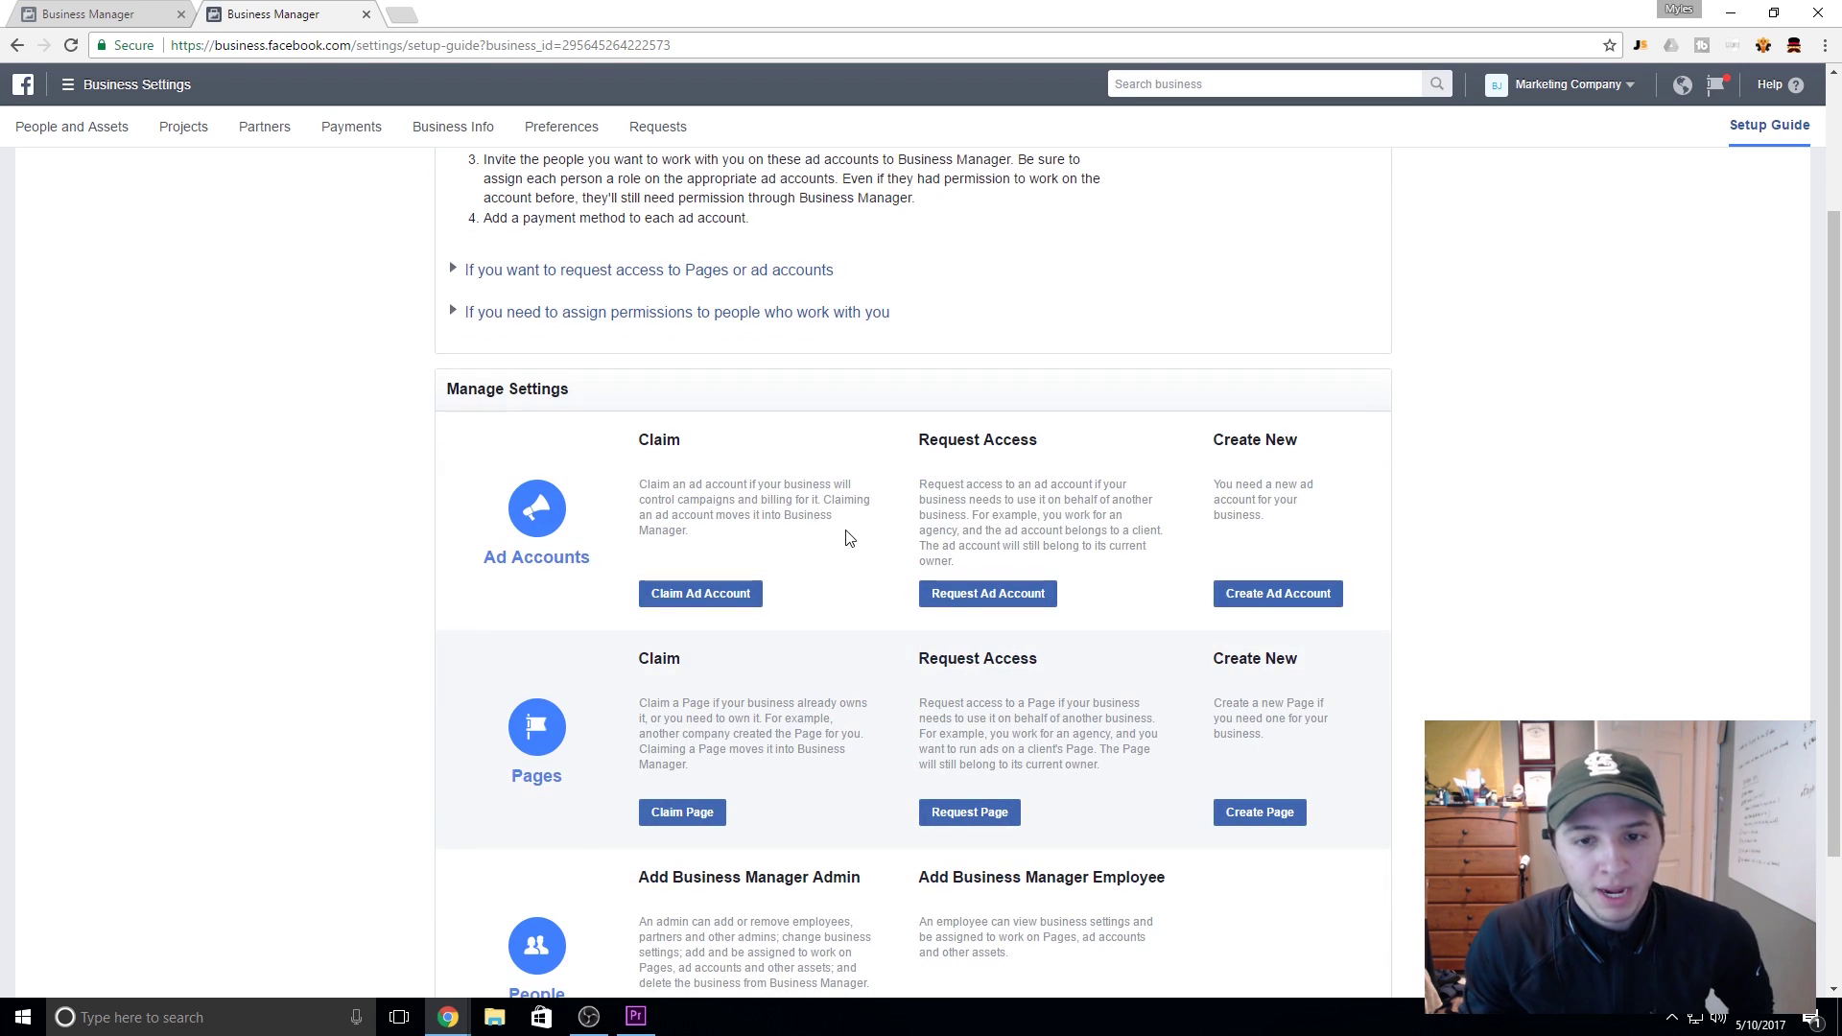
{"action": "left_click", "coordinate": [1272, 593]}
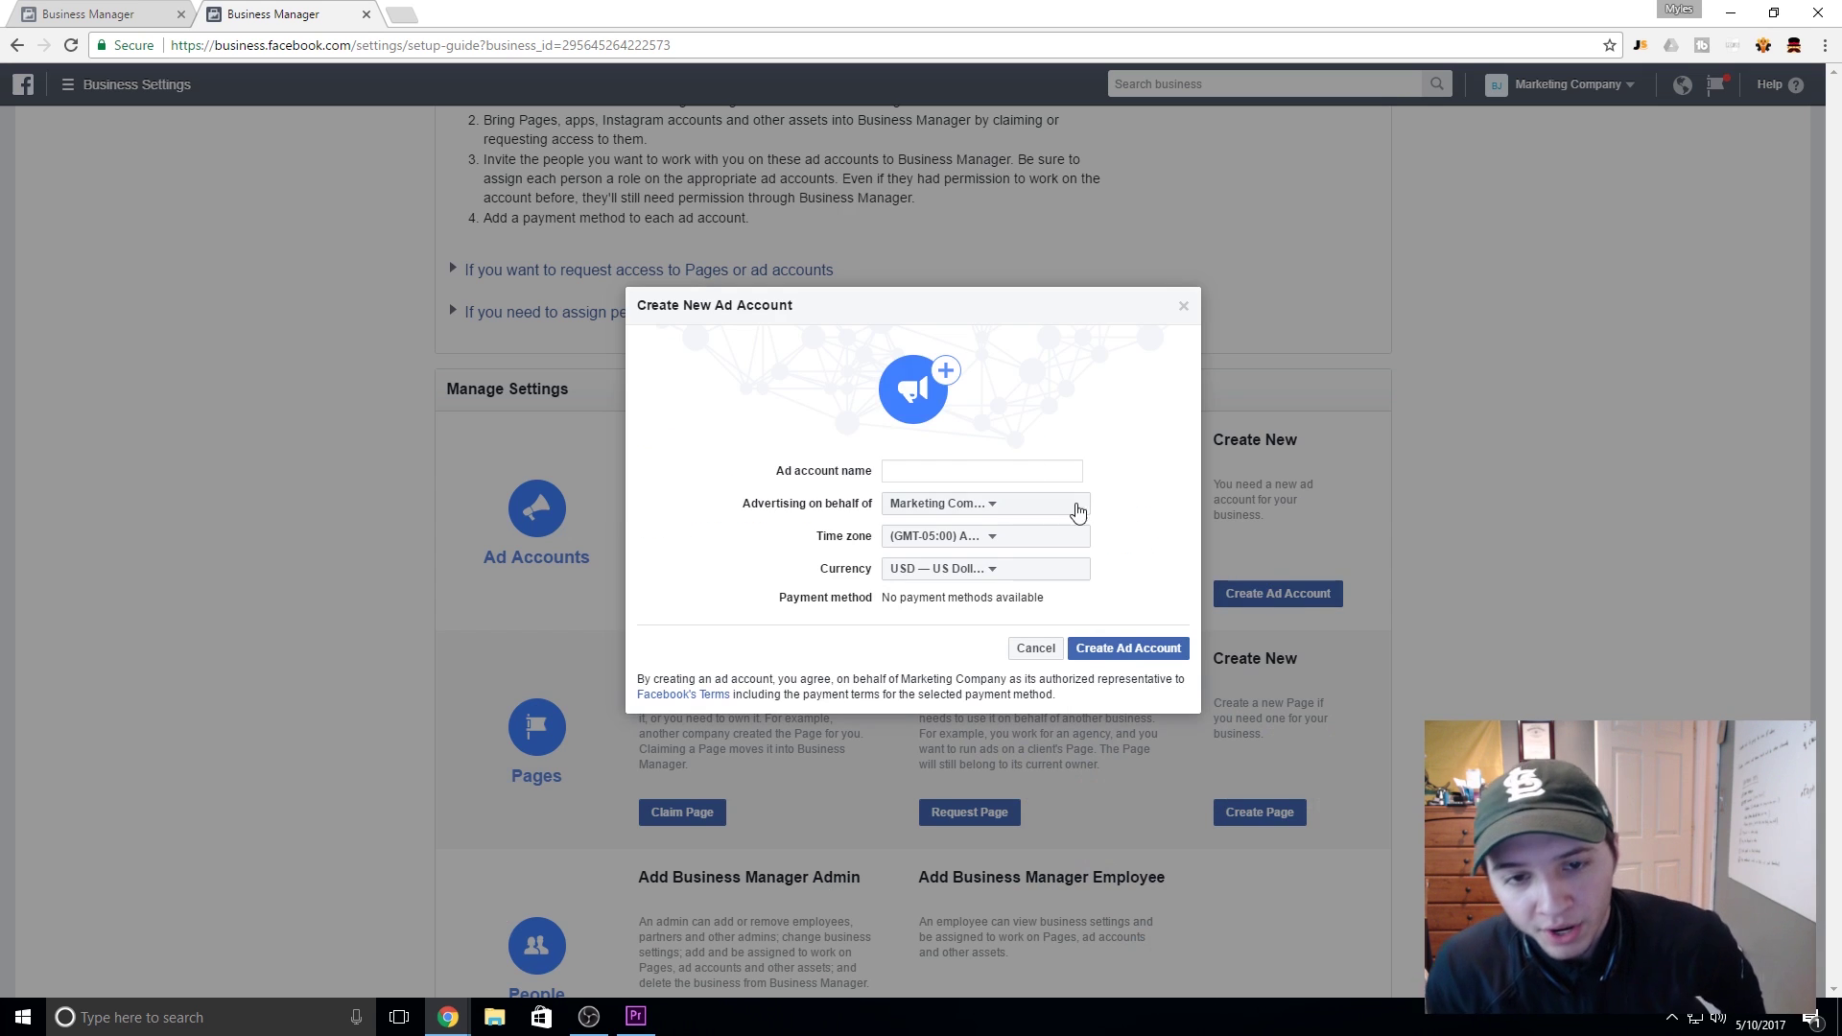
{"action": "left_click", "coordinate": [1023, 471]}
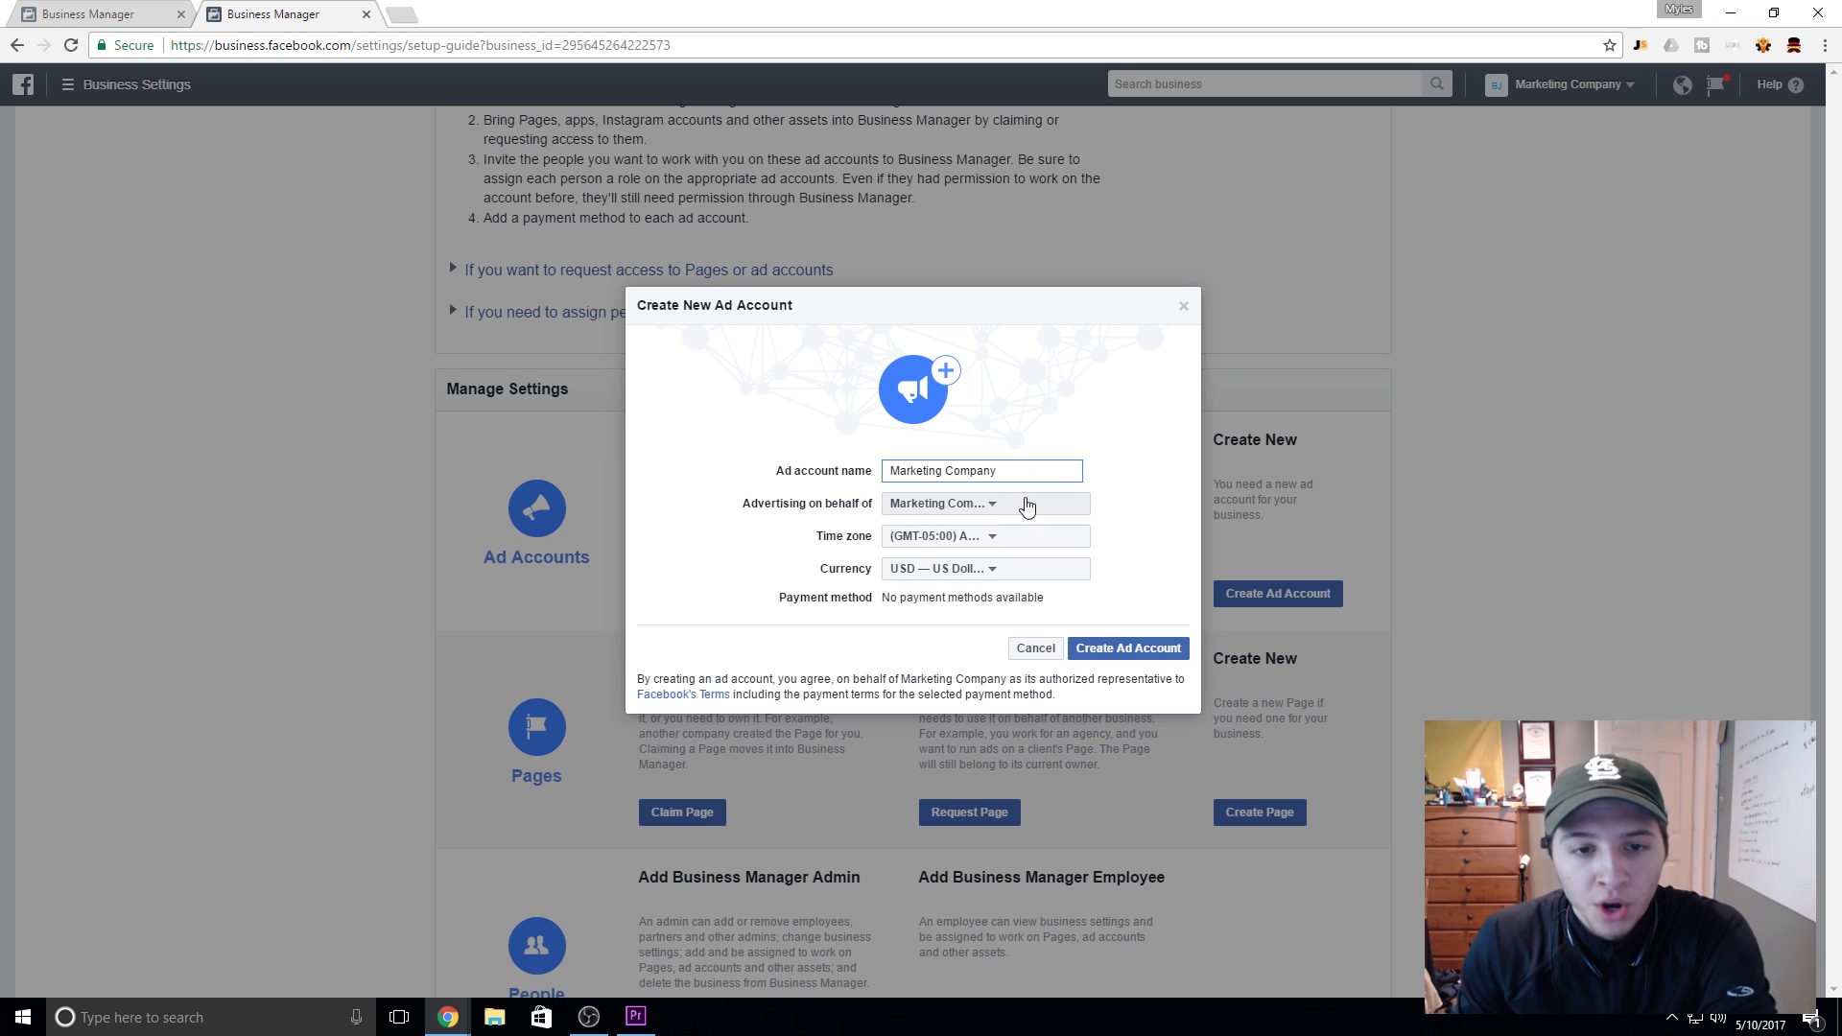
{"action": "left_click", "coordinate": [1023, 504]}
{"action": "left_click", "coordinate": [1012, 533]}
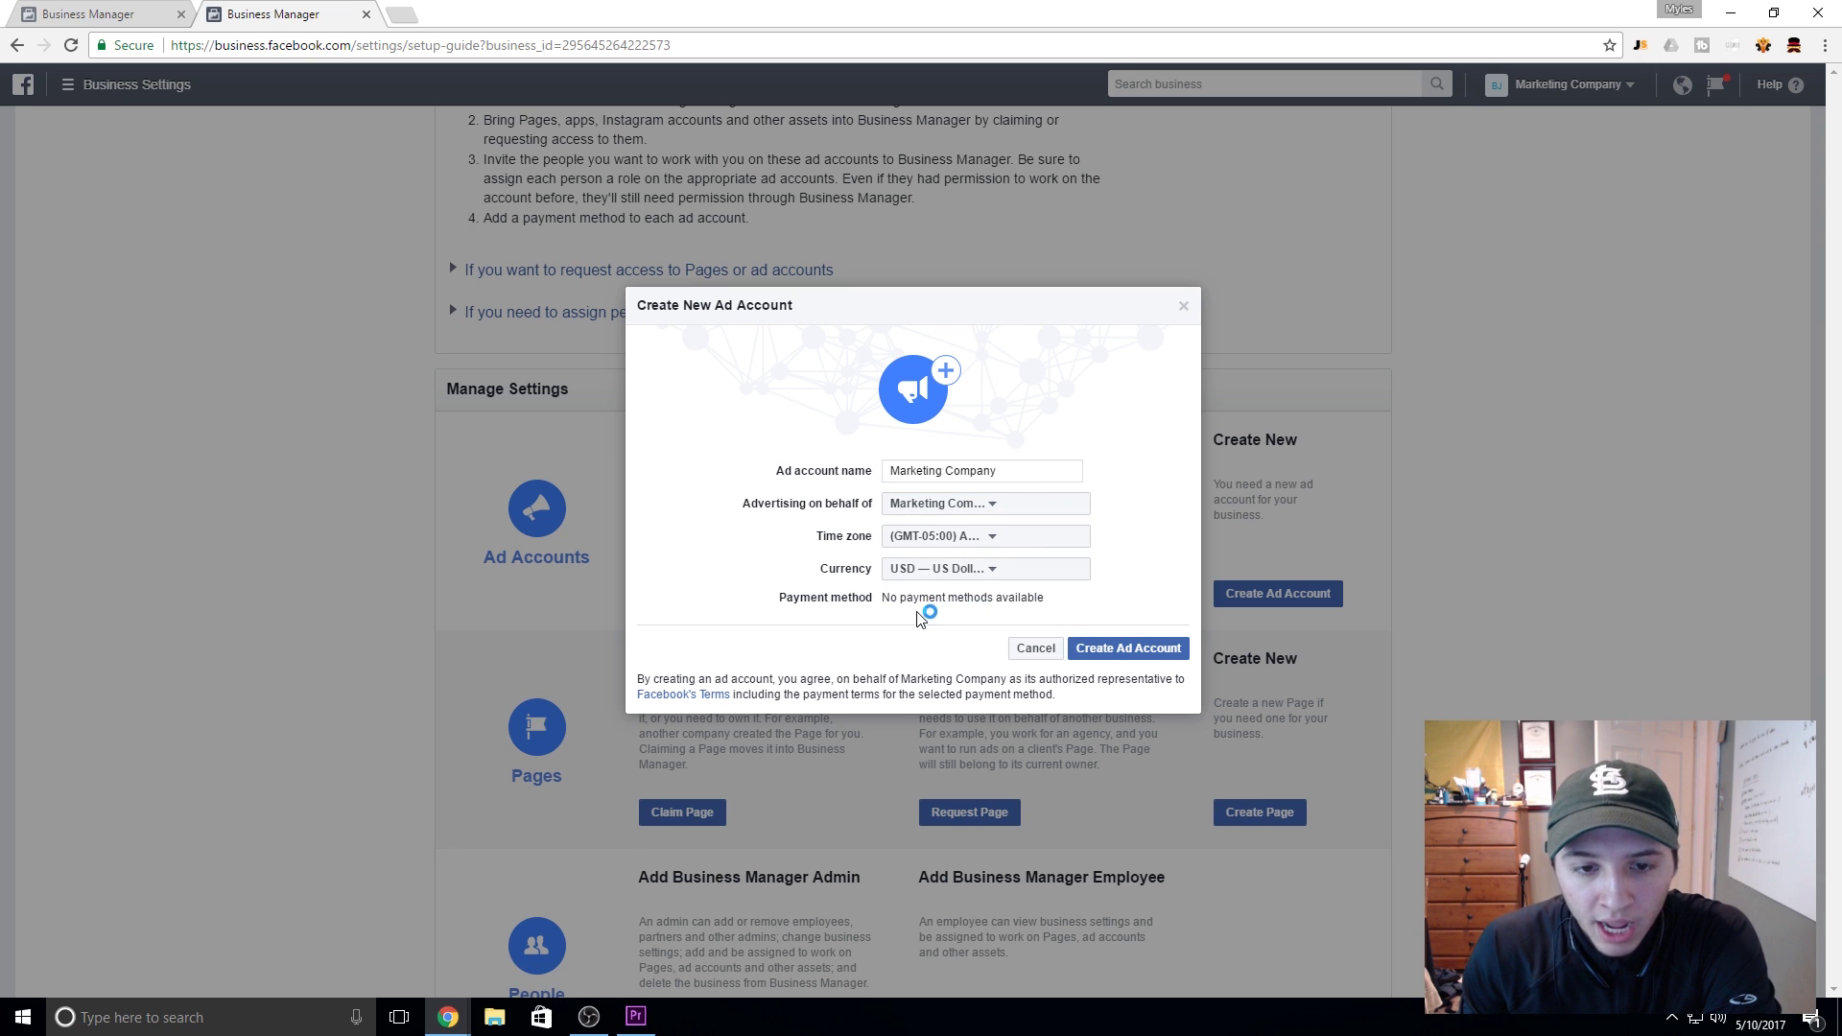
{"action": "left_click_drag", "start_coordinate": [884, 599], "coordinate": [1043, 598]}
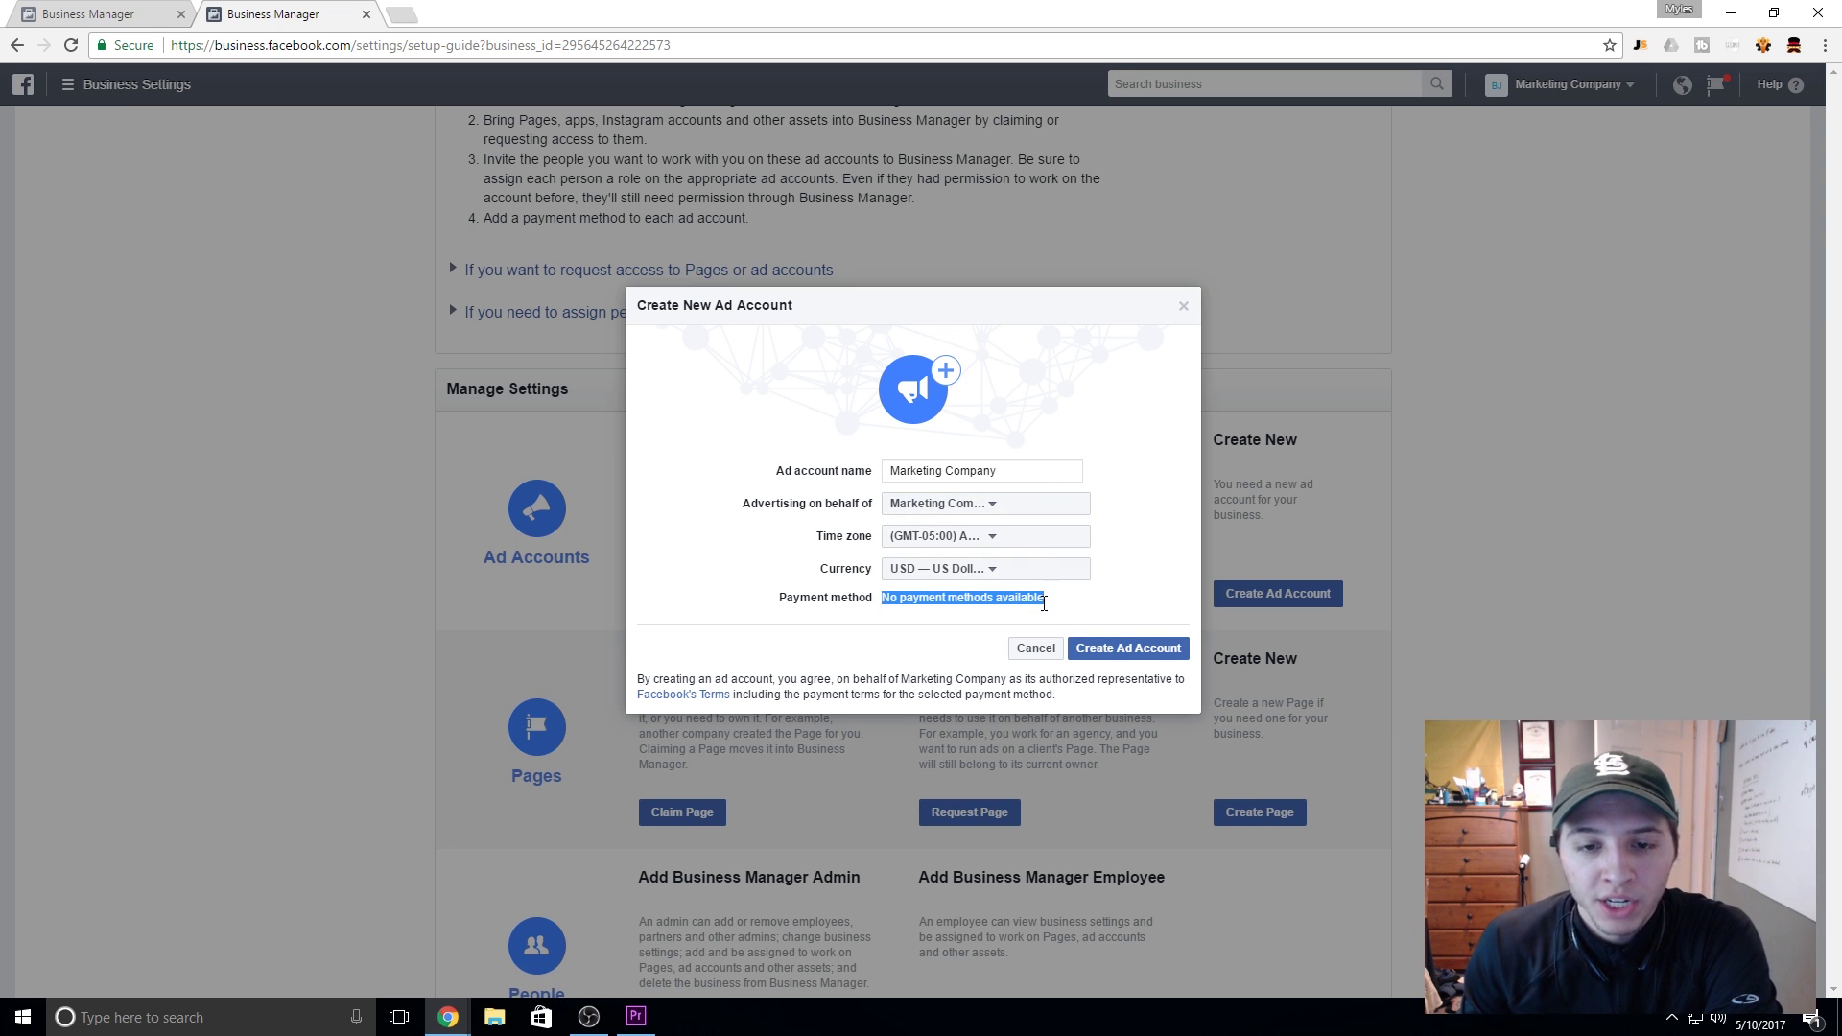
{"action": "left_click", "coordinate": [1128, 606]}
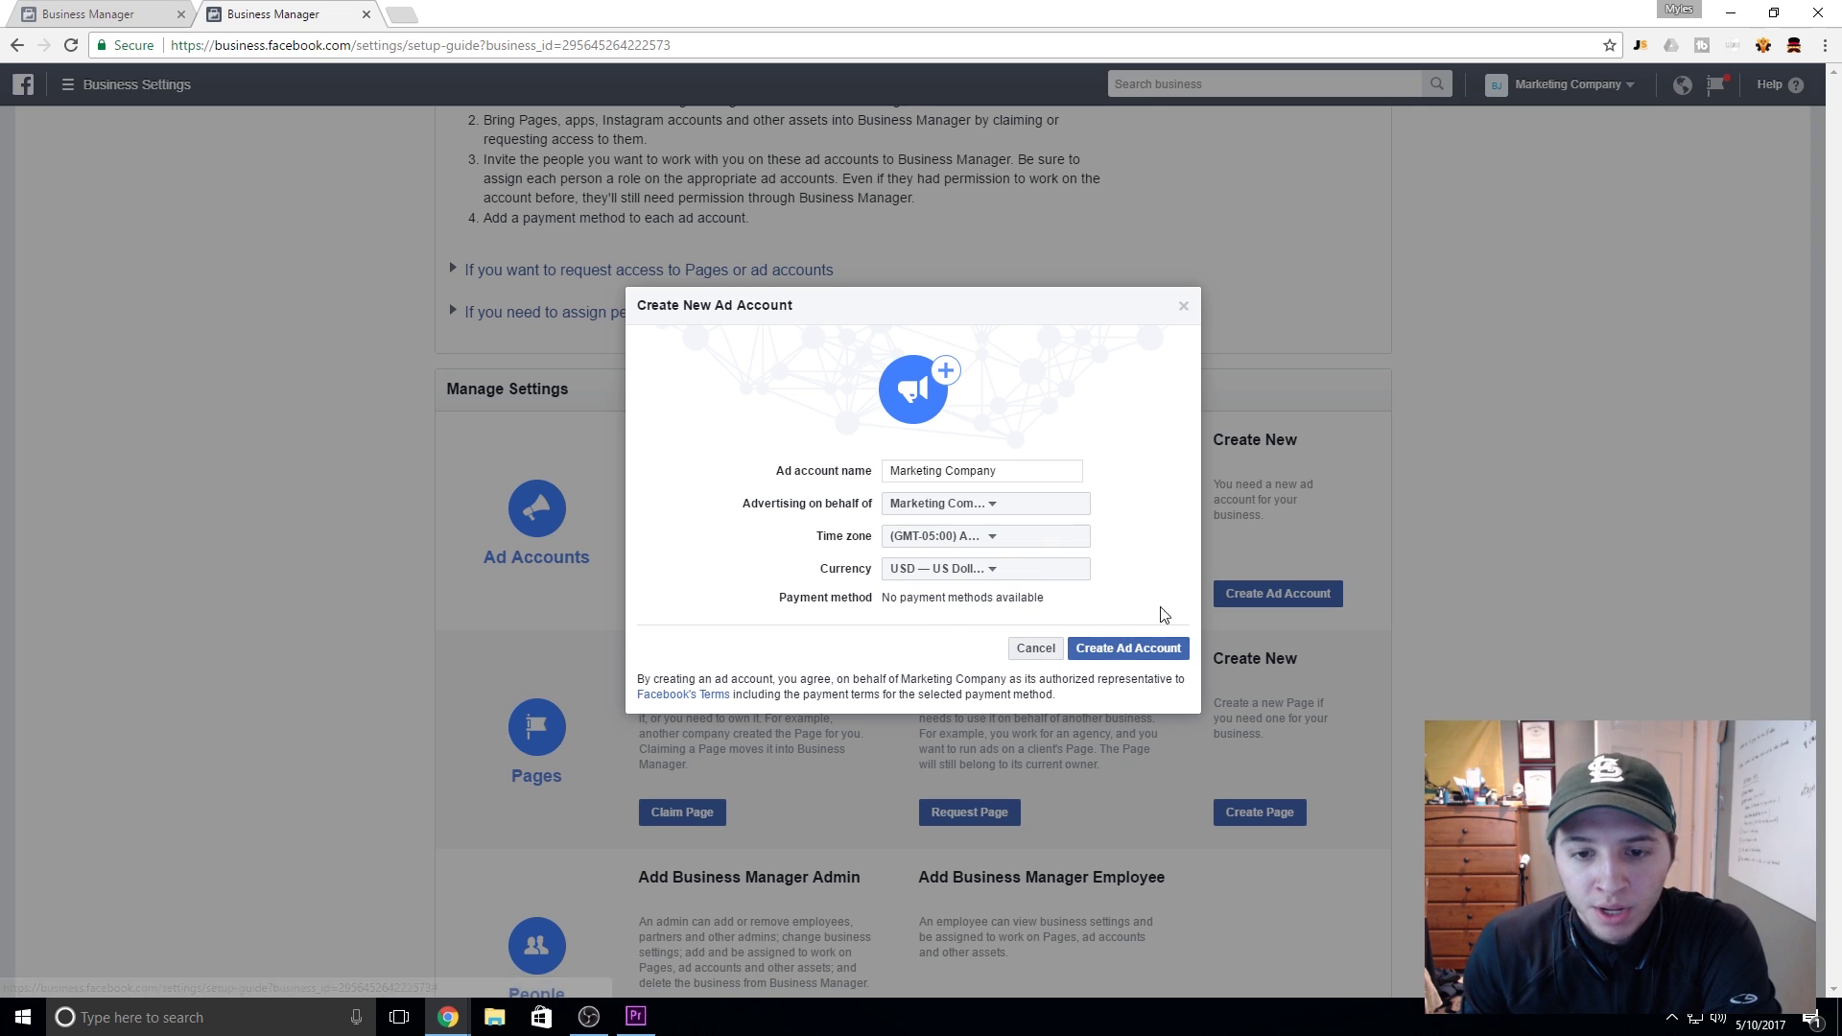
{"action": "left_click", "coordinate": [1115, 659]}
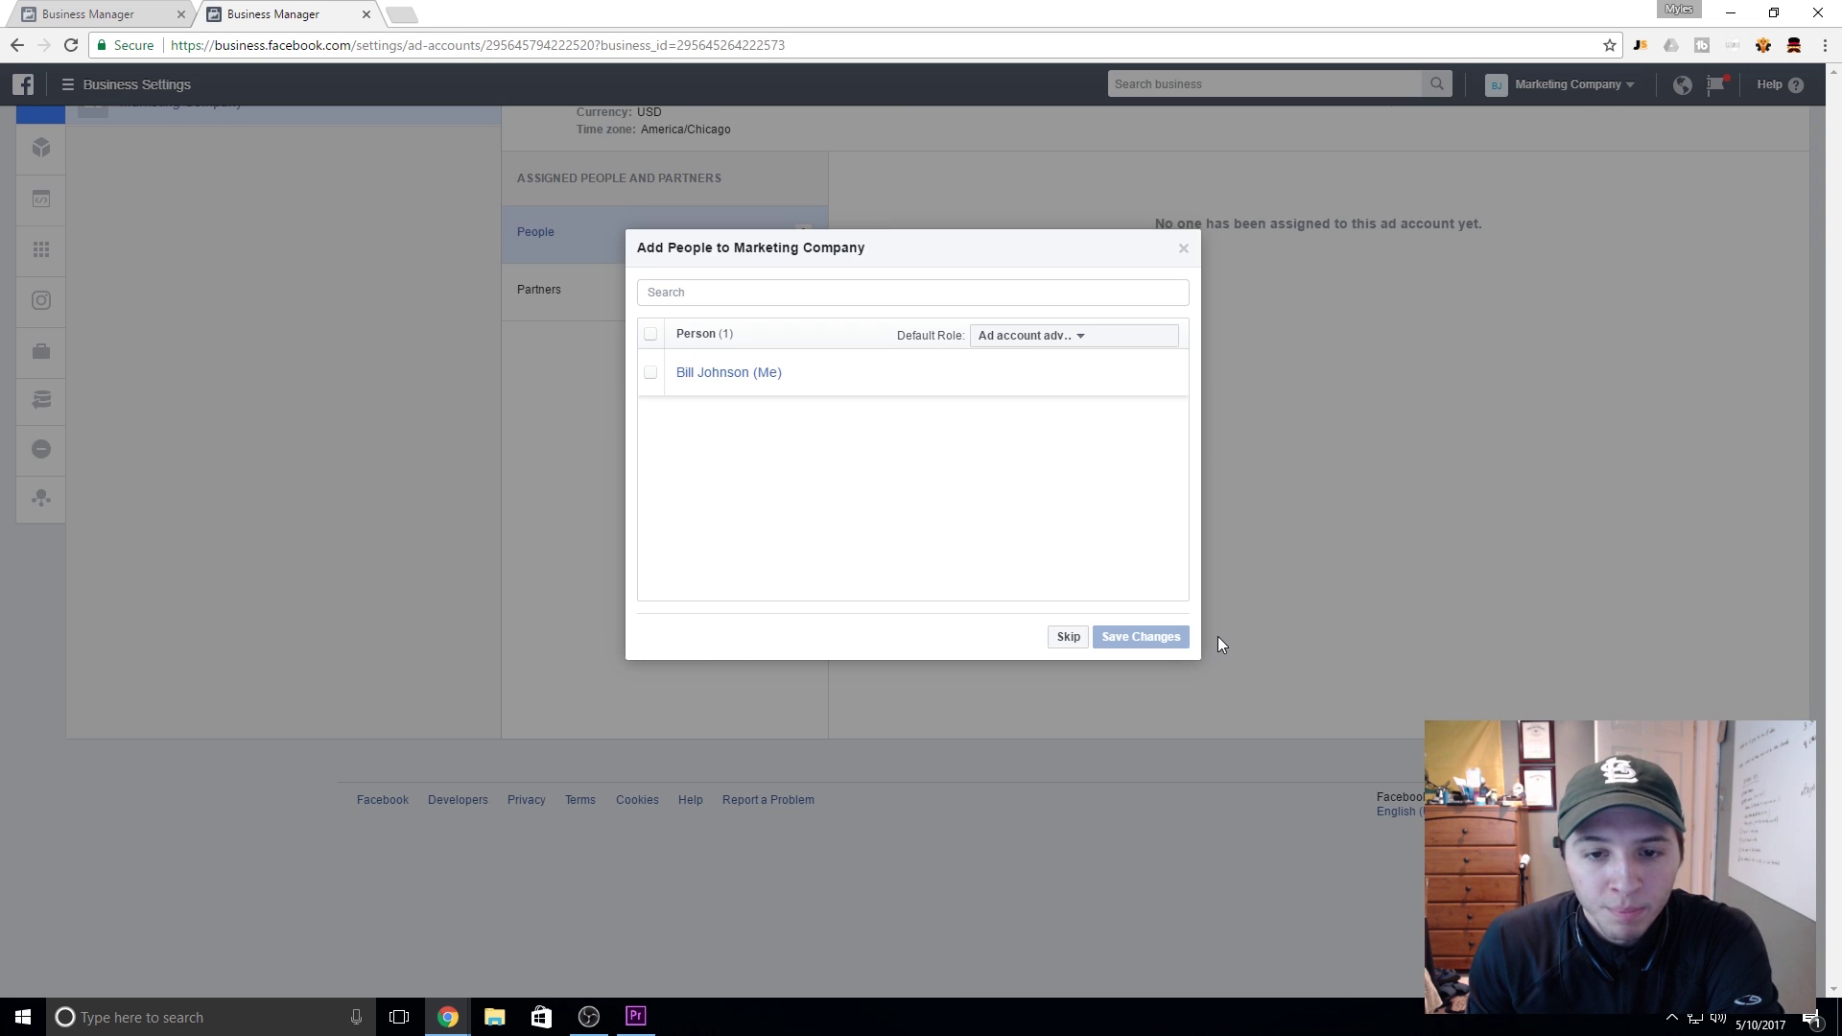
Step: Make the admin an Ad account admin on Marketing Company, save, and return to Pages
{"action": "left_click", "coordinate": [693, 374]}
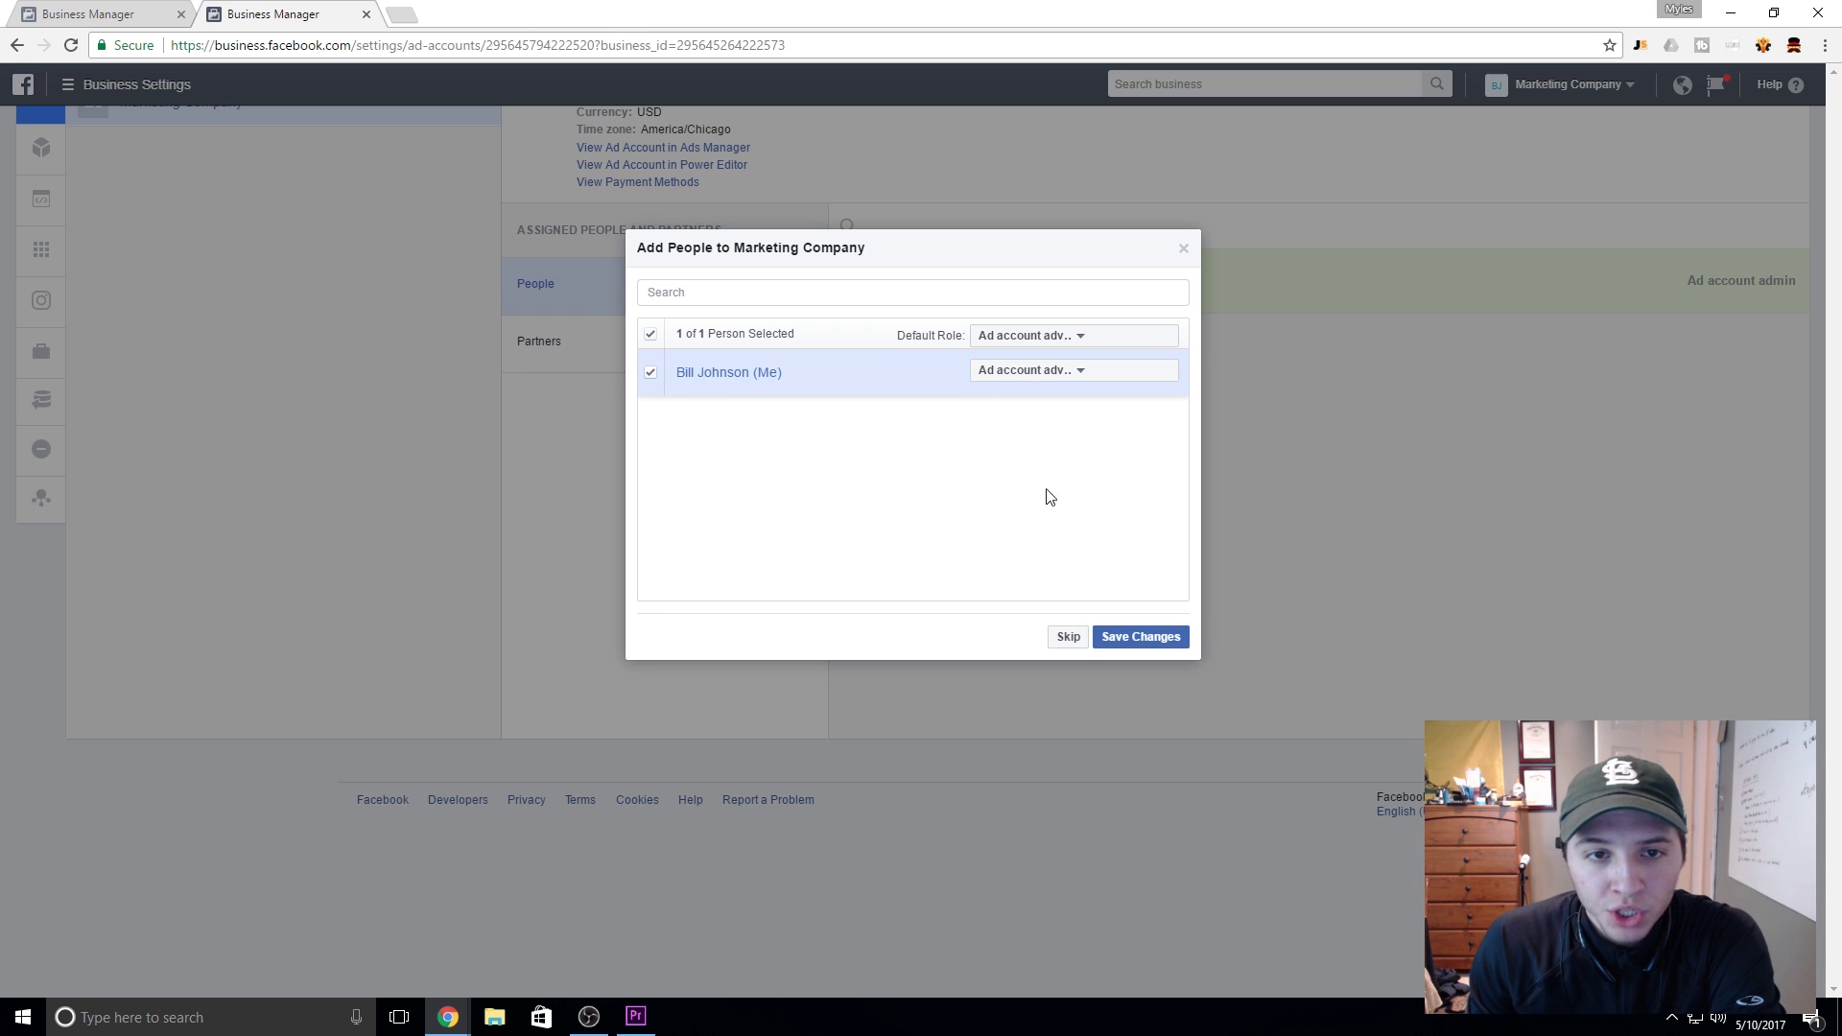
{"action": "left_click", "coordinate": [1065, 371]}
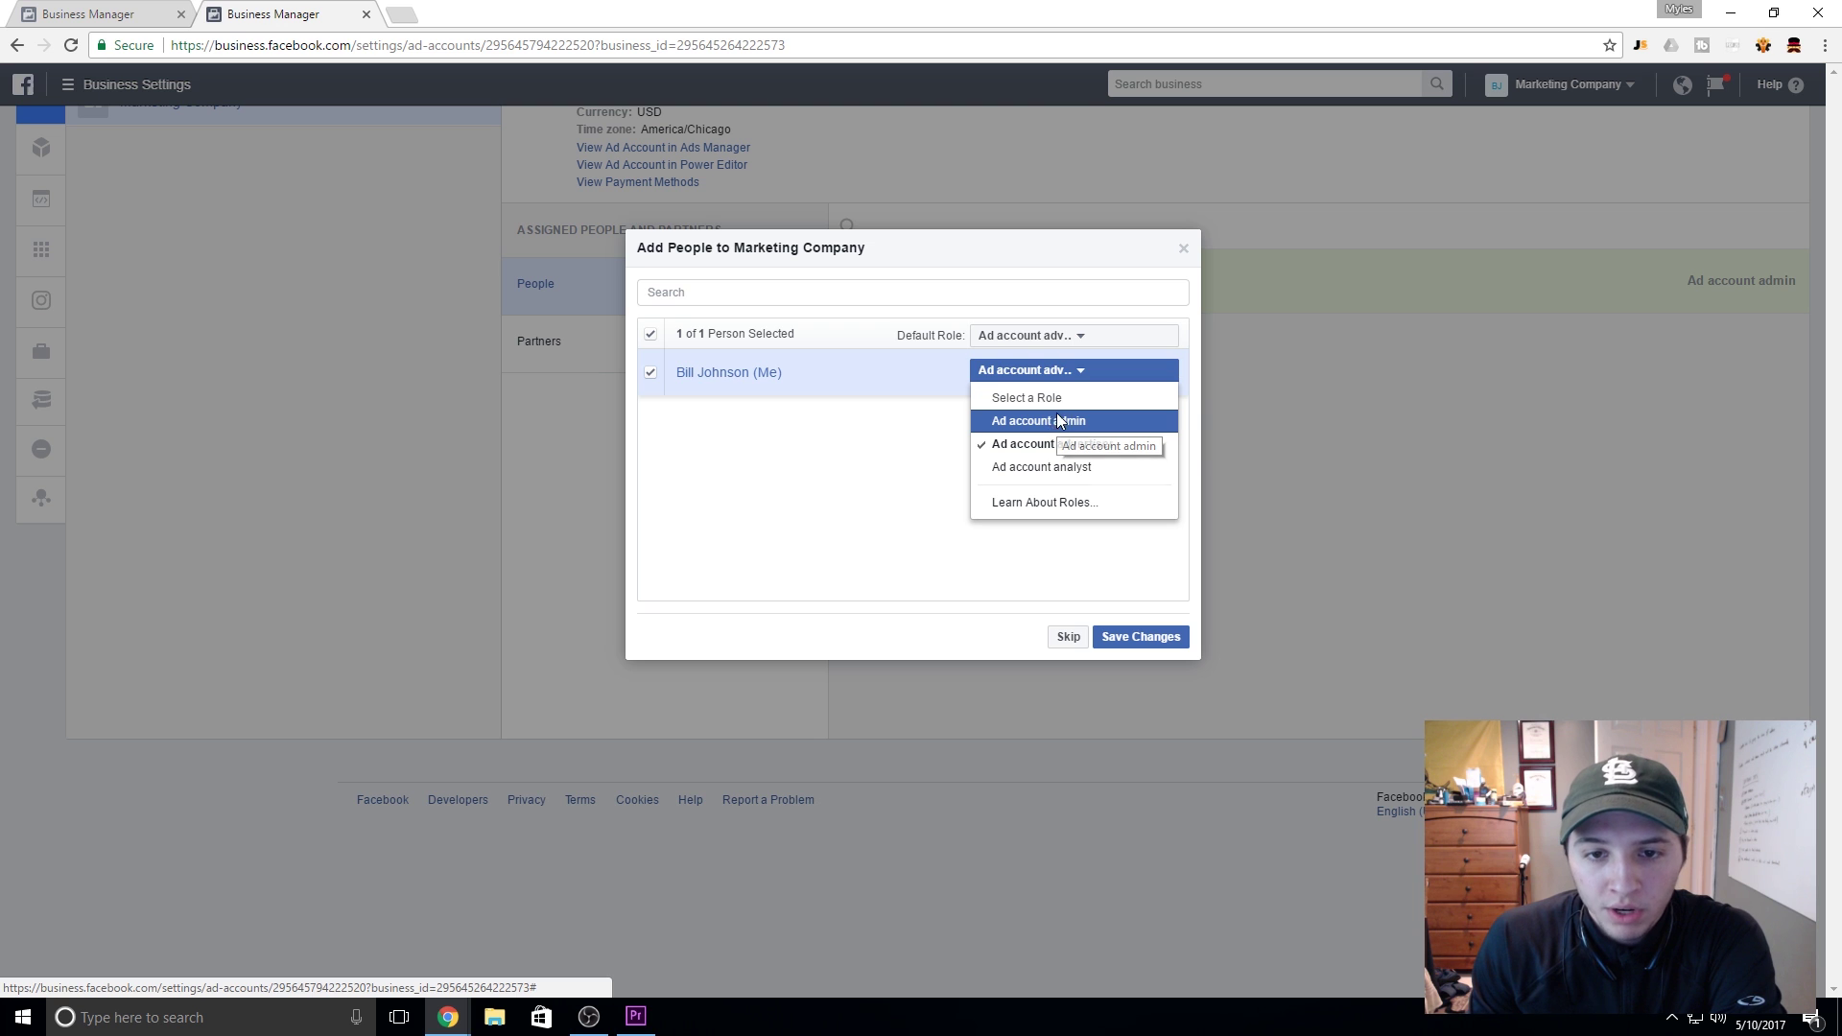
{"action": "left_click", "coordinate": [1058, 422]}
{"action": "left_click", "coordinate": [1156, 638]}
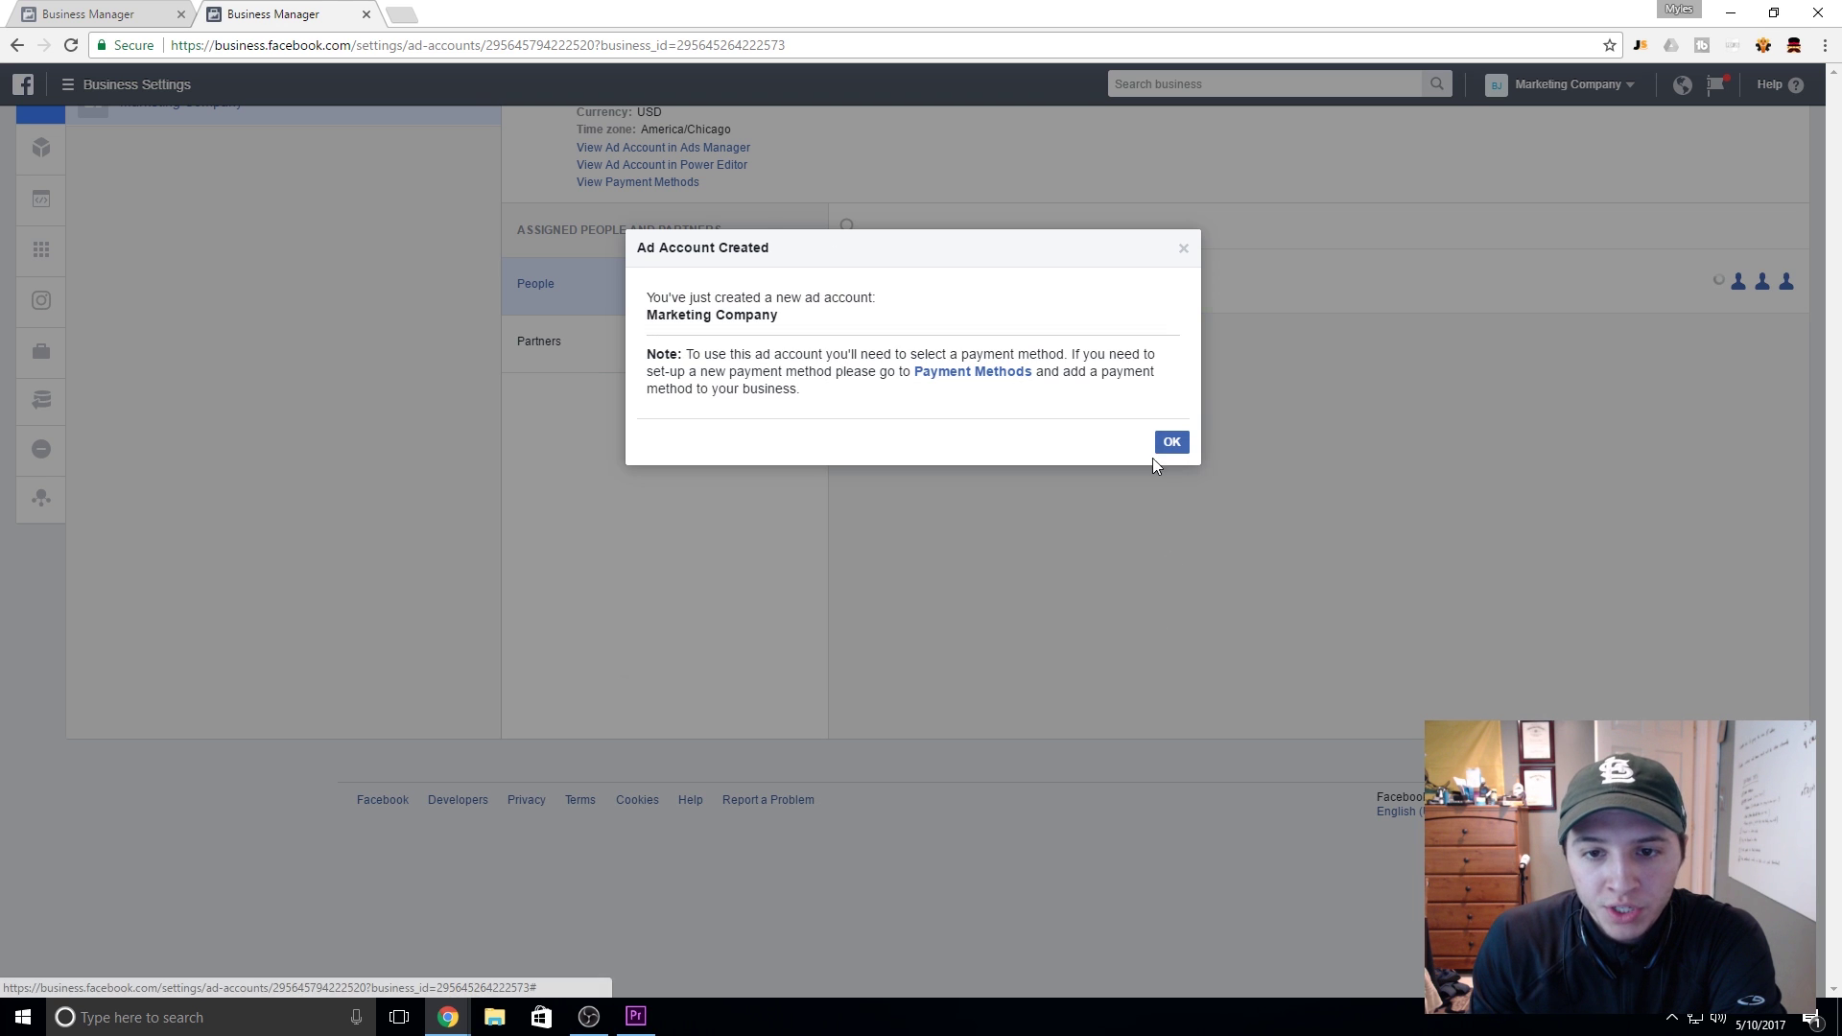
{"action": "left_click", "coordinate": [1172, 442]}
{"action": "scroll", "coordinate": [1223, 529], "scroll_direction": "up", "scroll_amount": 1}
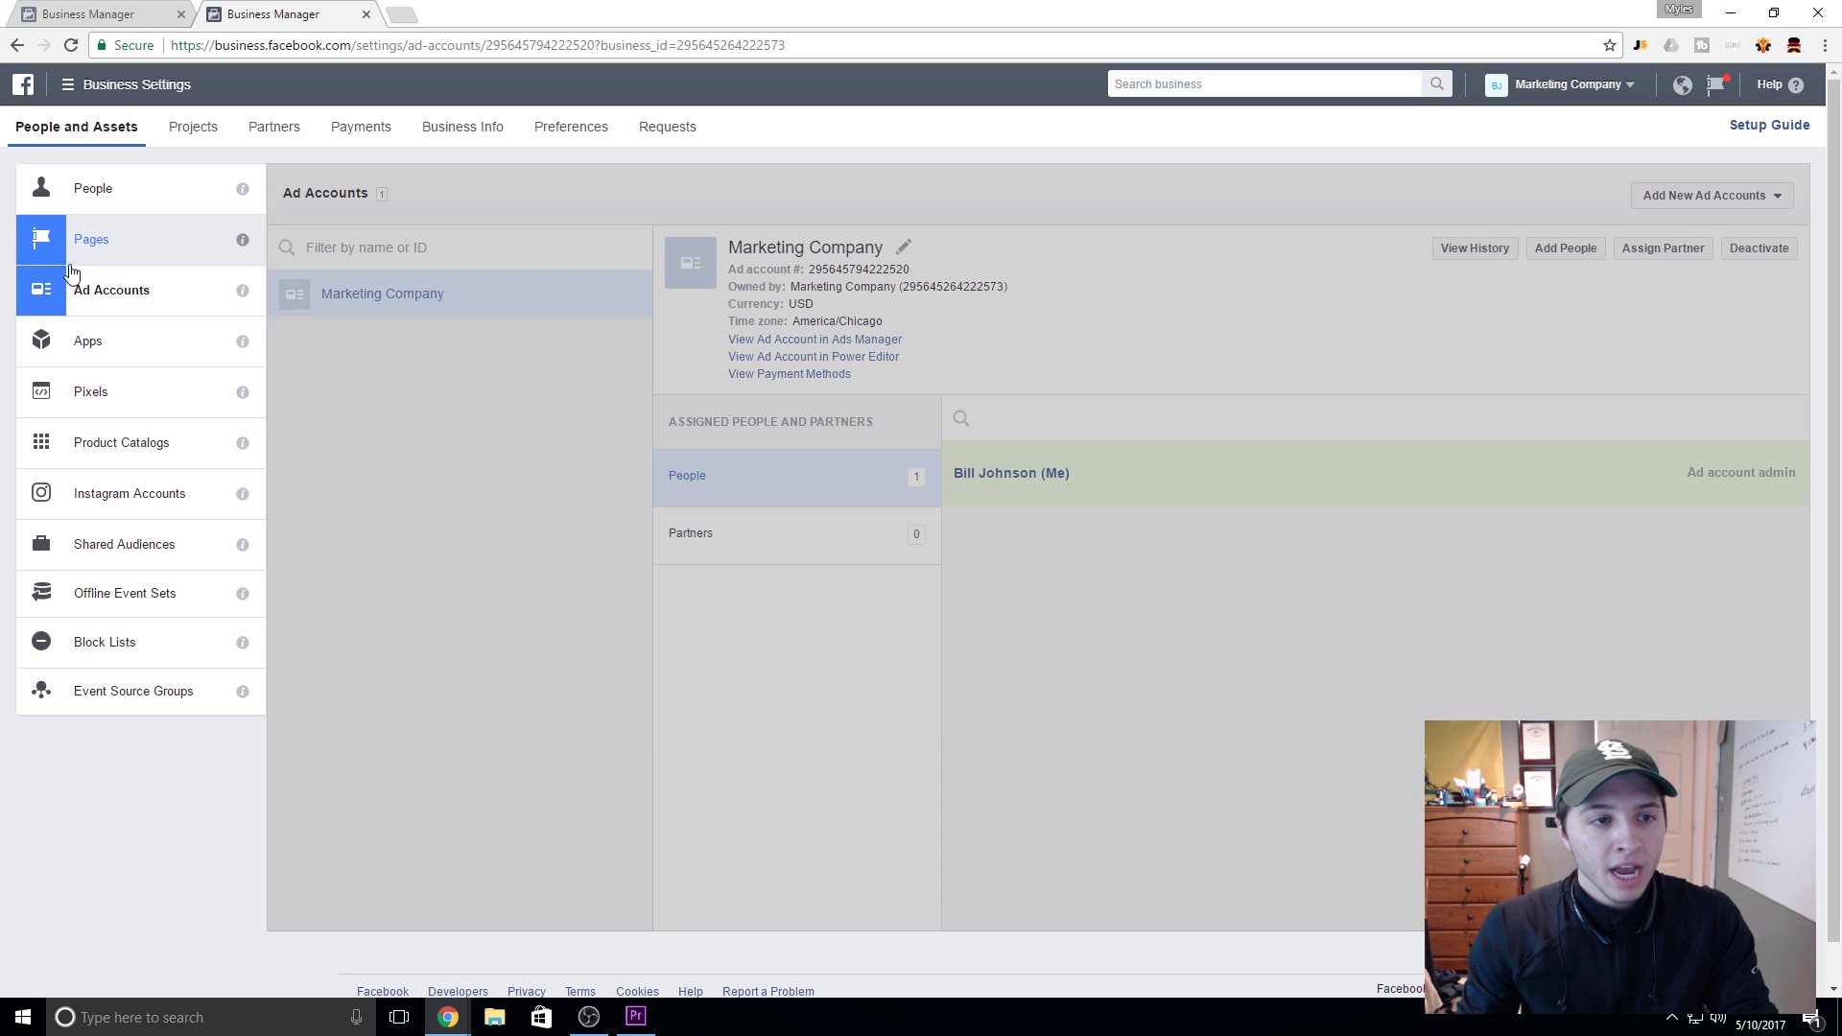
{"action": "left_click", "coordinate": [58, 242]}
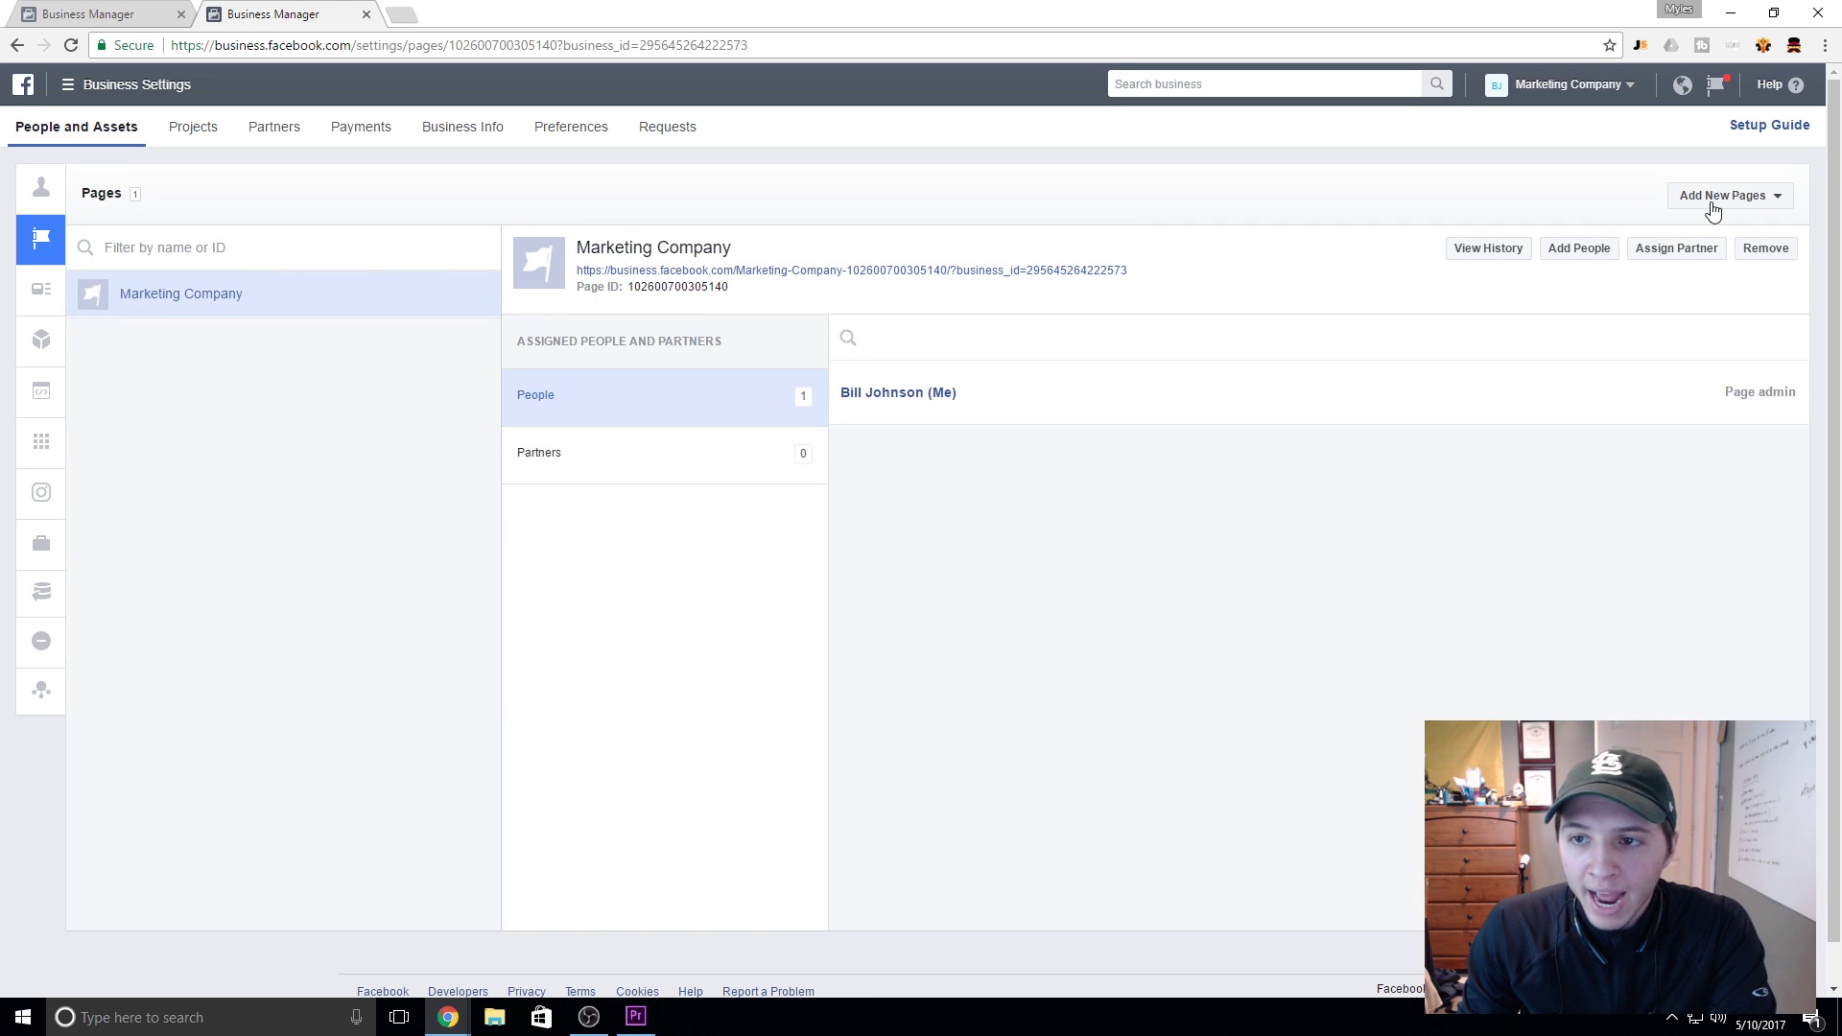
Step: Choose Marketing Company as the Primary Business Page in the Primary Page Required dialog
{"action": "left_click", "coordinate": [1717, 207]}
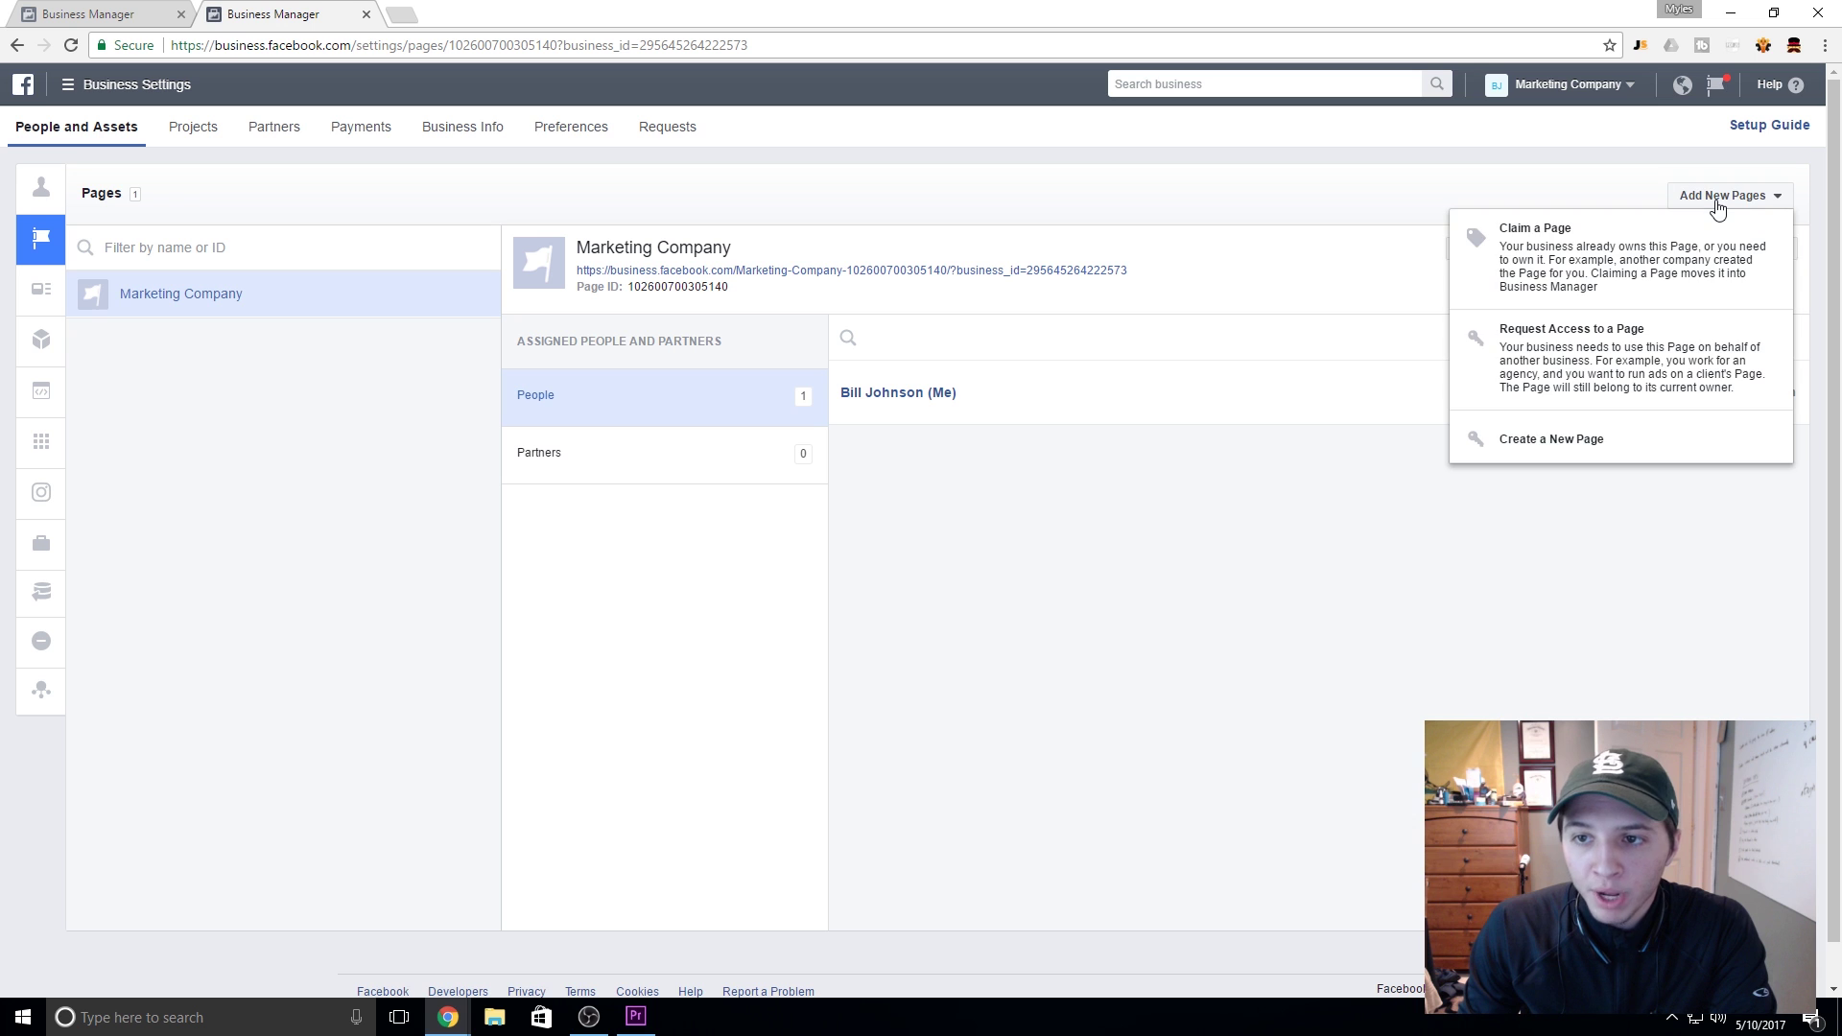
{"action": "left_click", "coordinate": [1525, 343]}
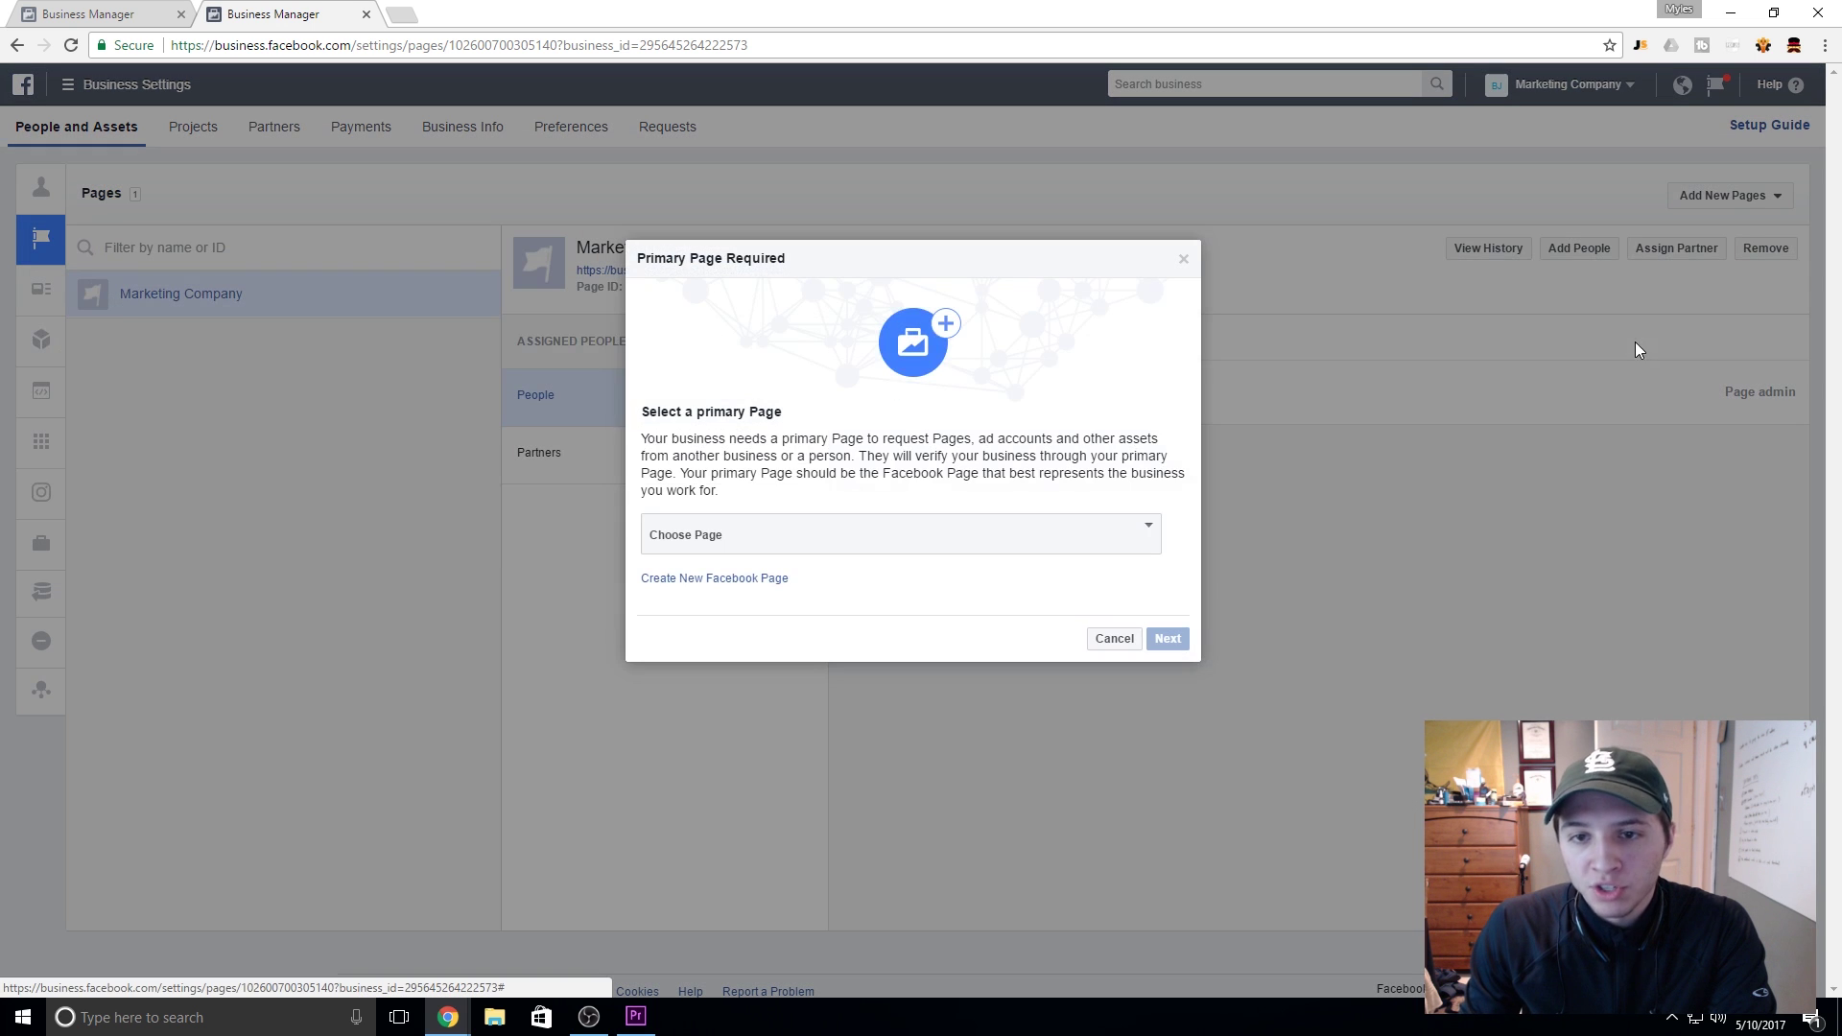
{"action": "left_click", "coordinate": [921, 535]}
{"action": "left_click", "coordinate": [921, 534]}
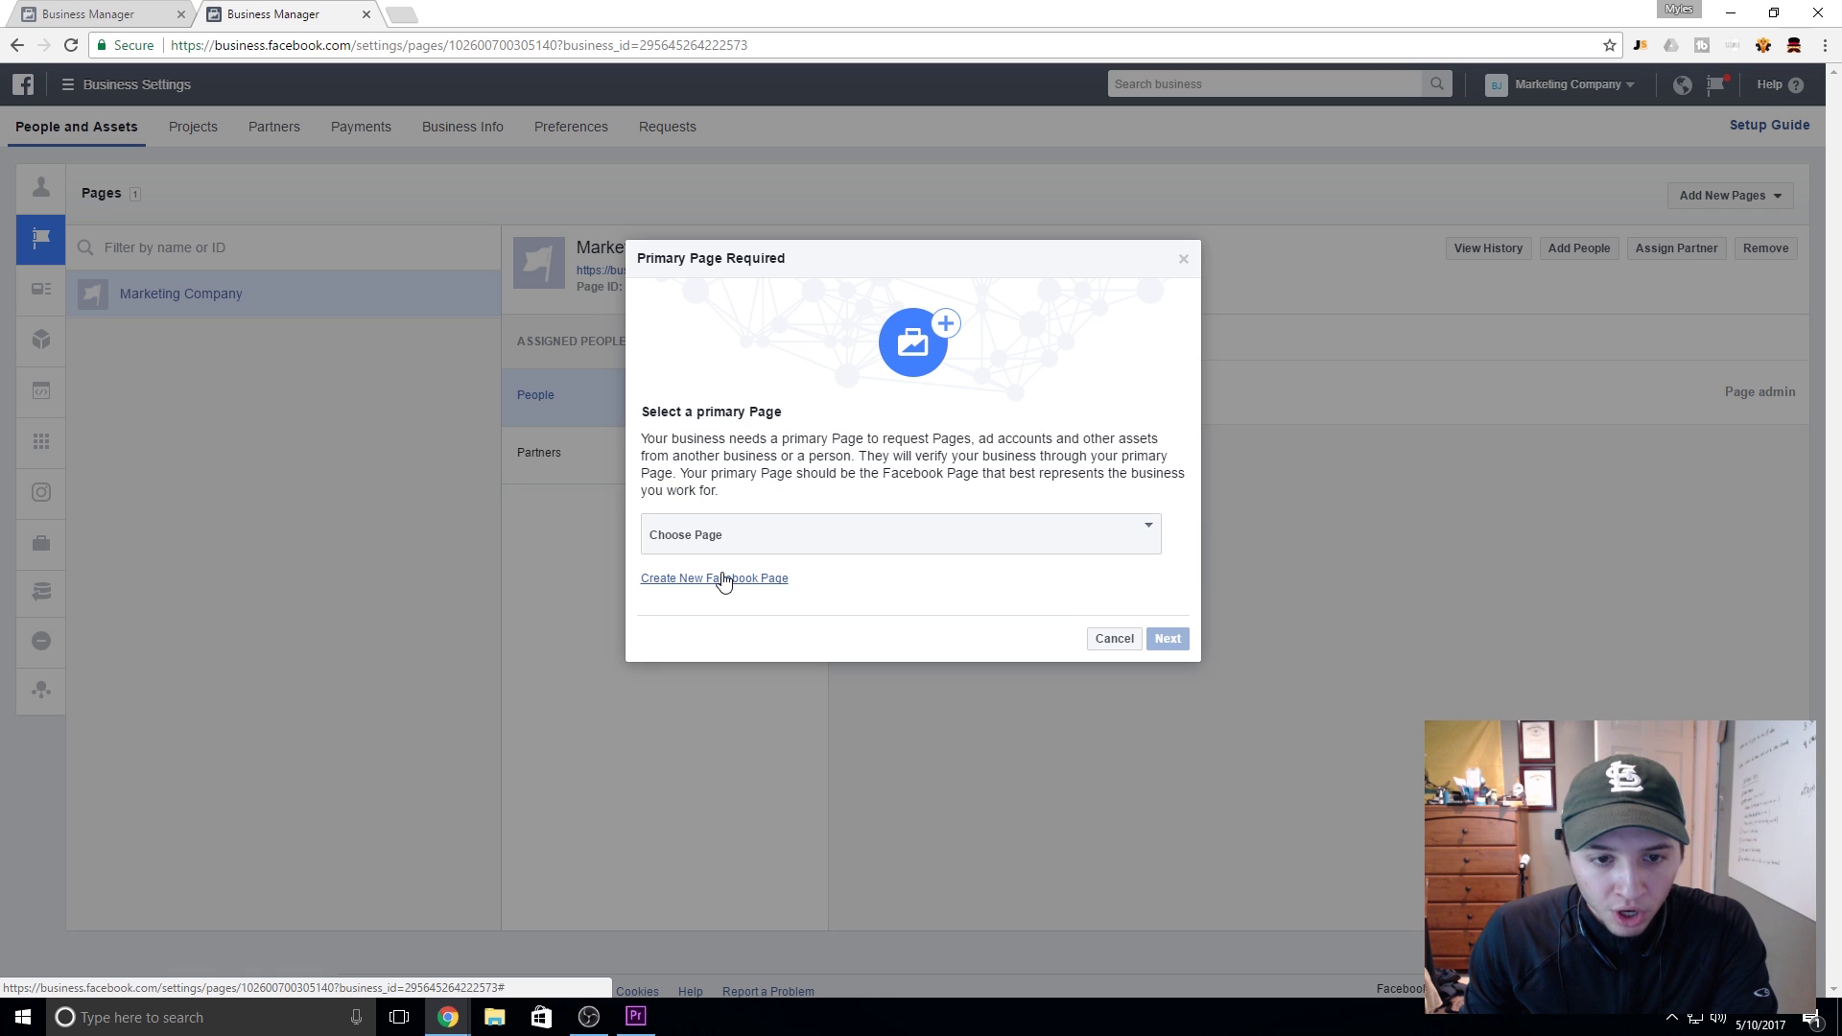
{"action": "left_click", "coordinate": [842, 539]}
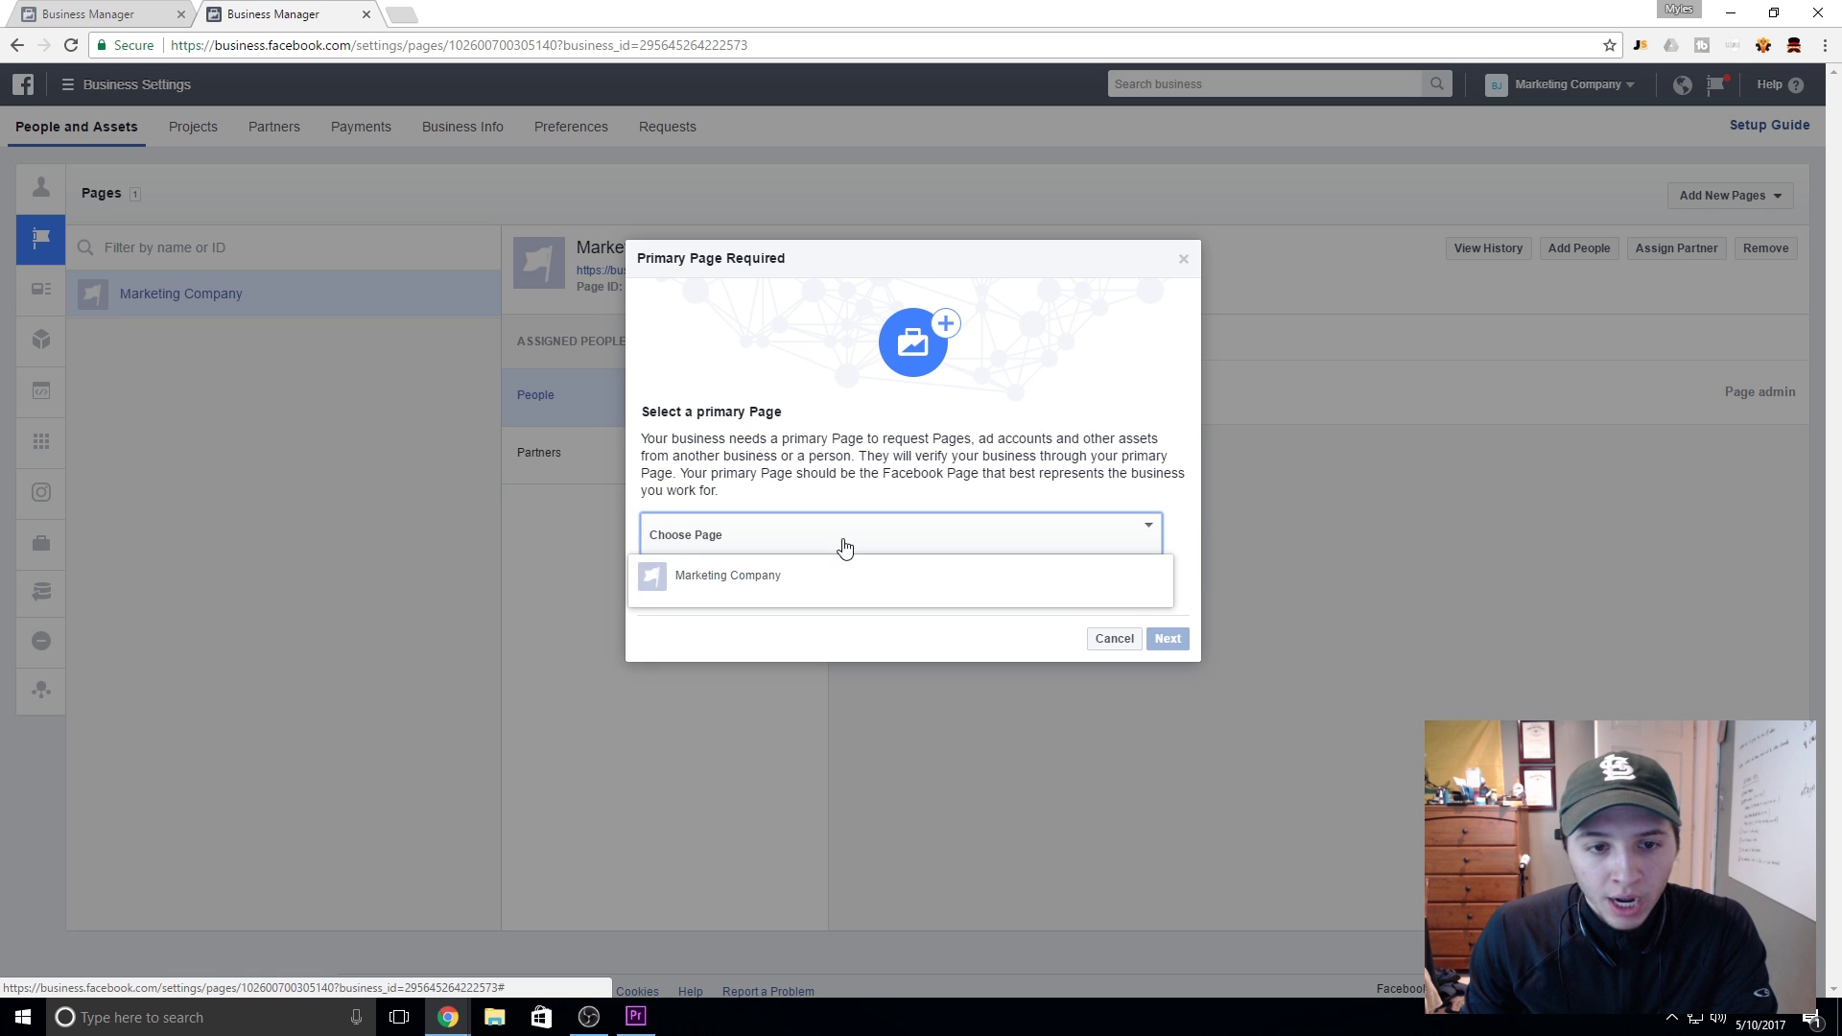
{"action": "left_click", "coordinate": [886, 586]}
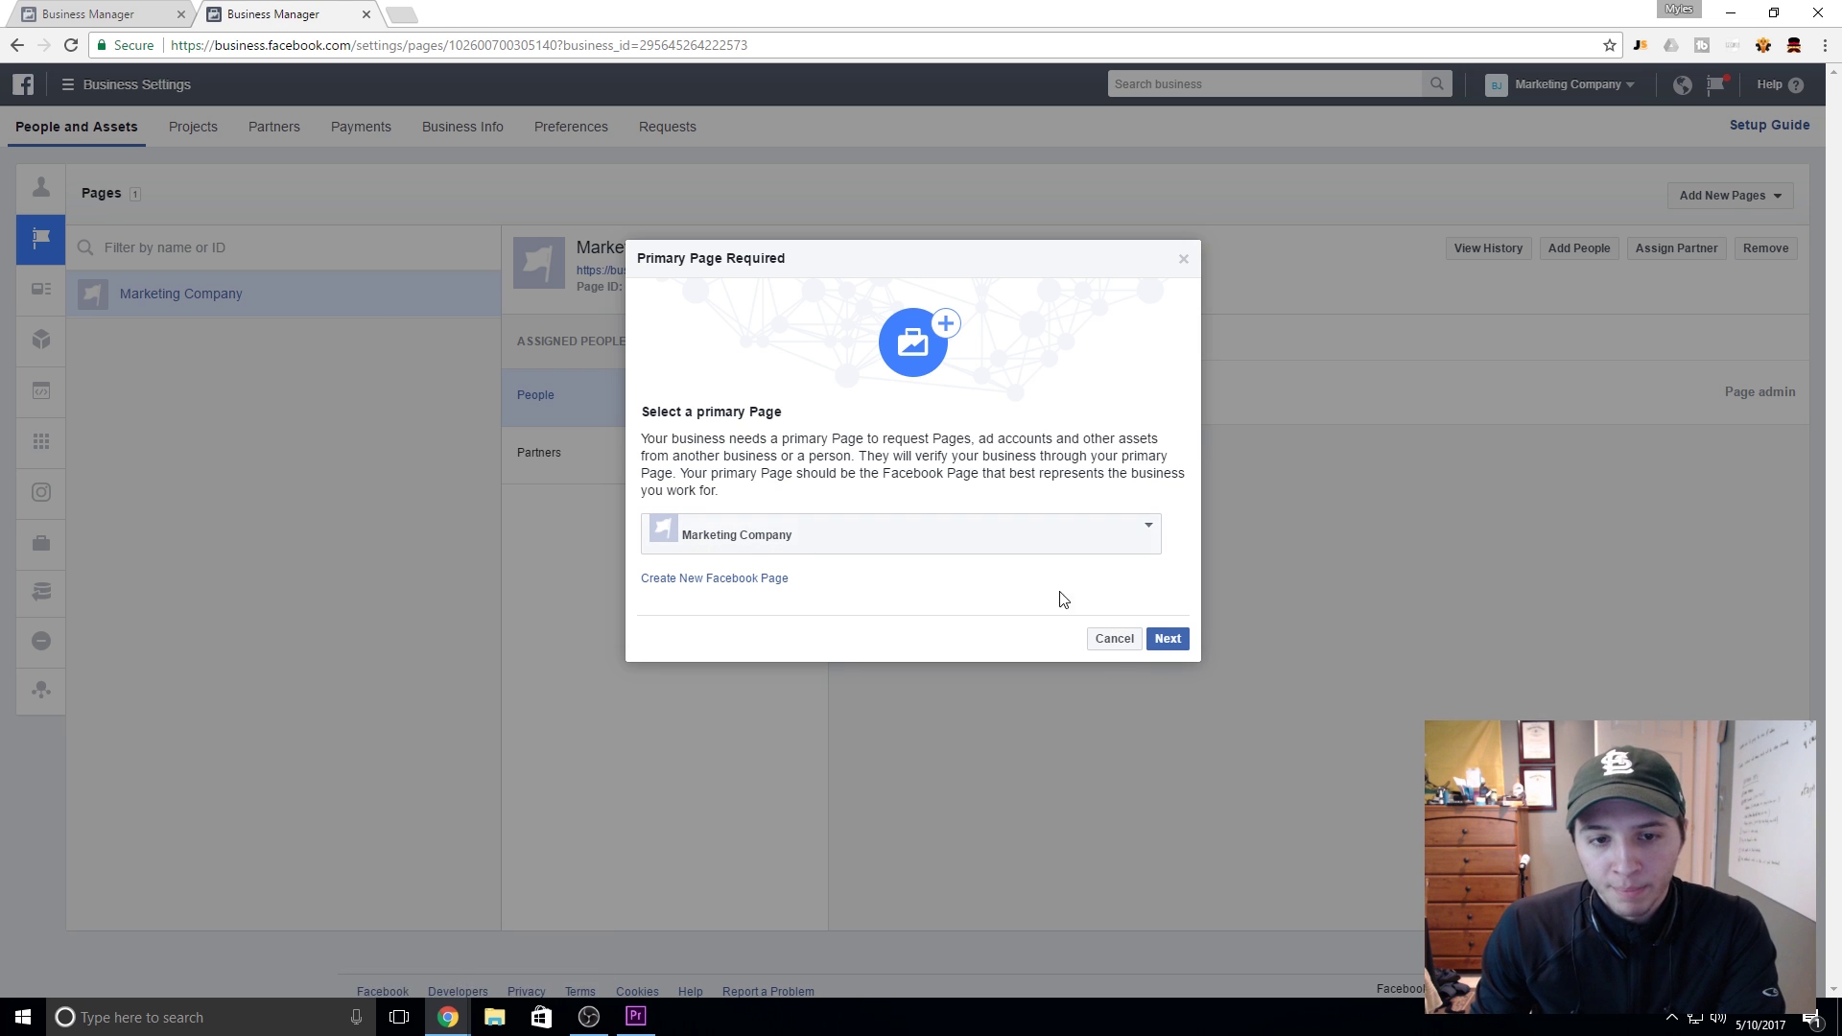
{"action": "left_click", "coordinate": [878, 534]}
{"action": "left_click", "coordinate": [880, 577]}
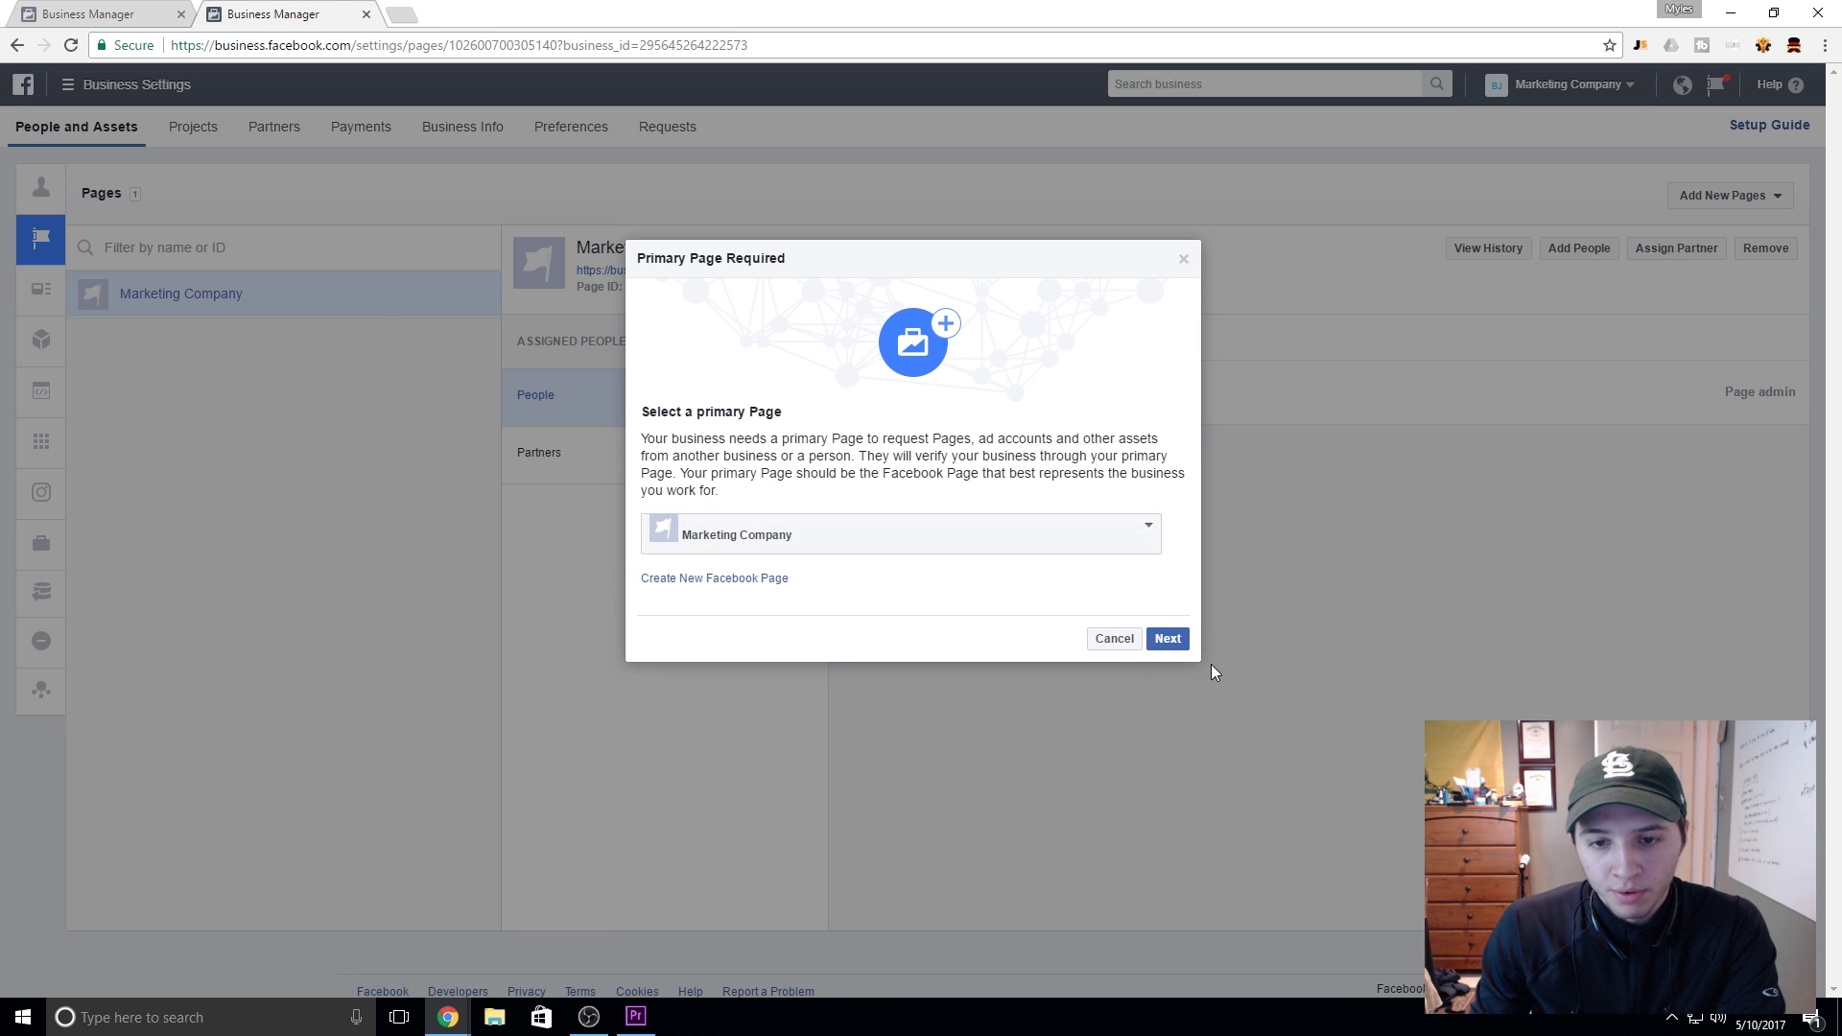
{"action": "left_click", "coordinate": [1177, 640]}
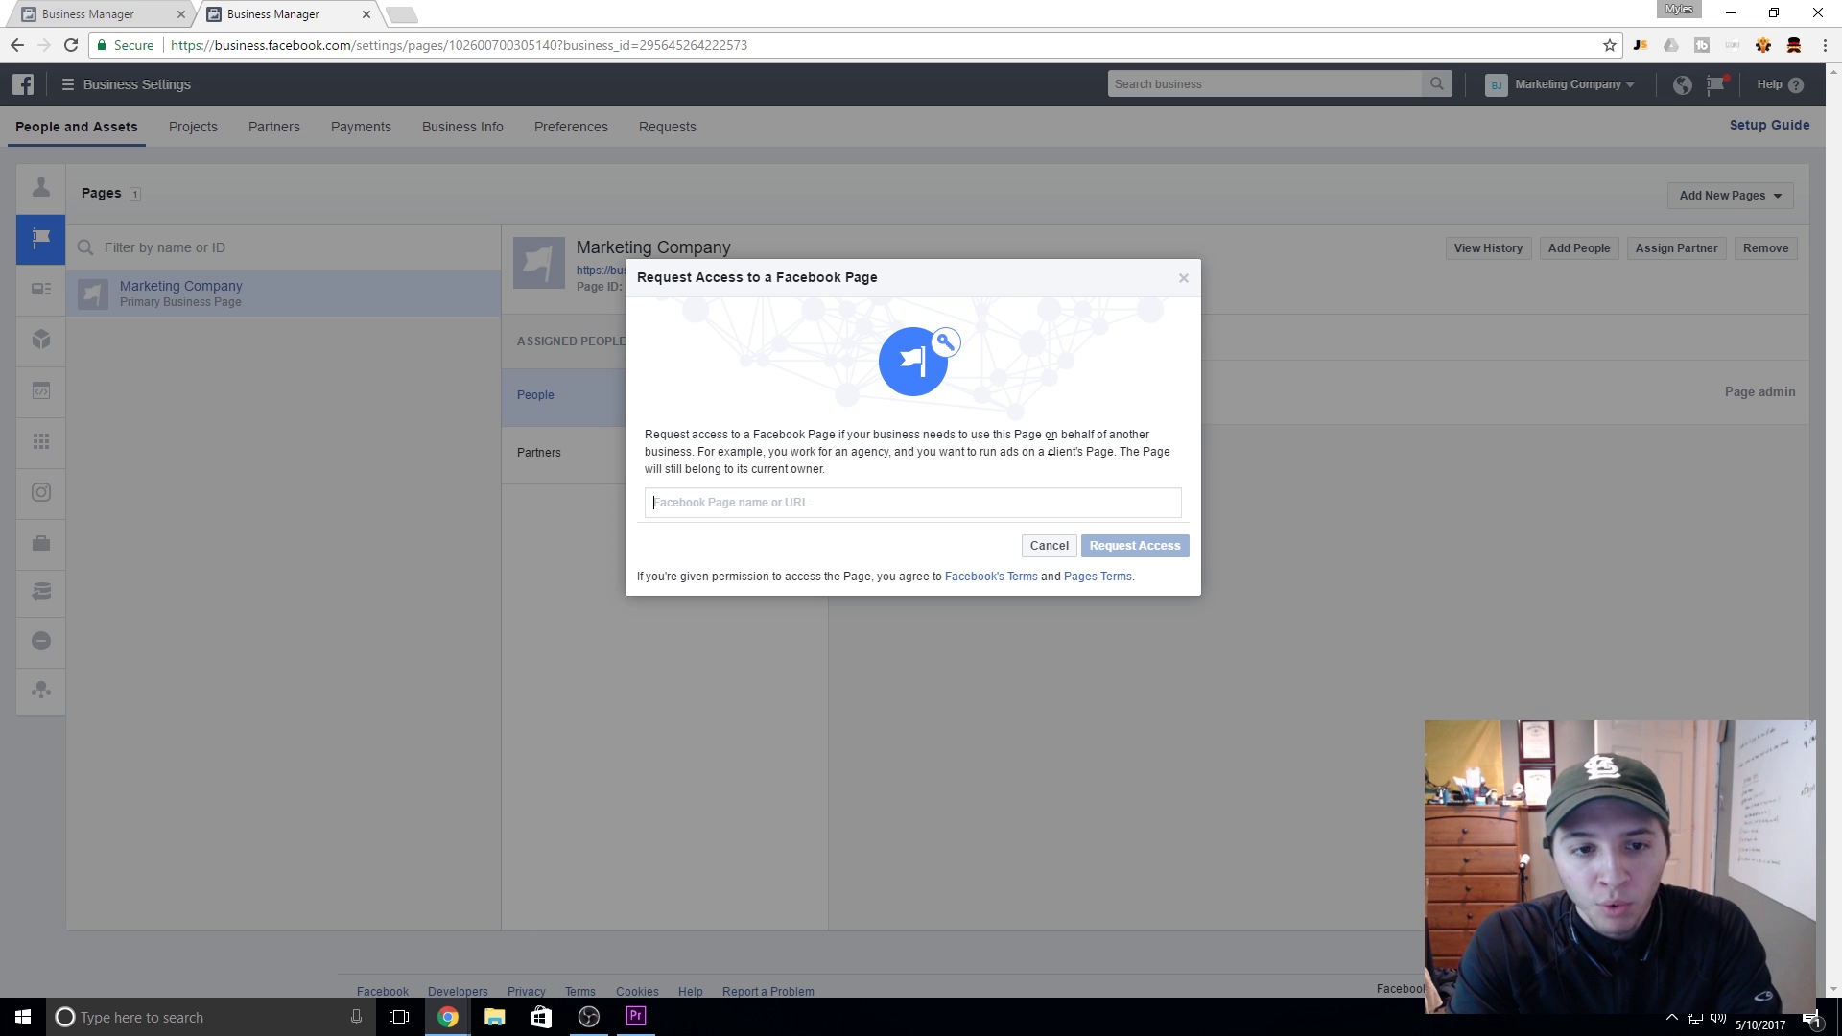
Step: Type 'dentis' in the Page search, then close the Page access request without sending
{"action": "type", "text": "dentis"}
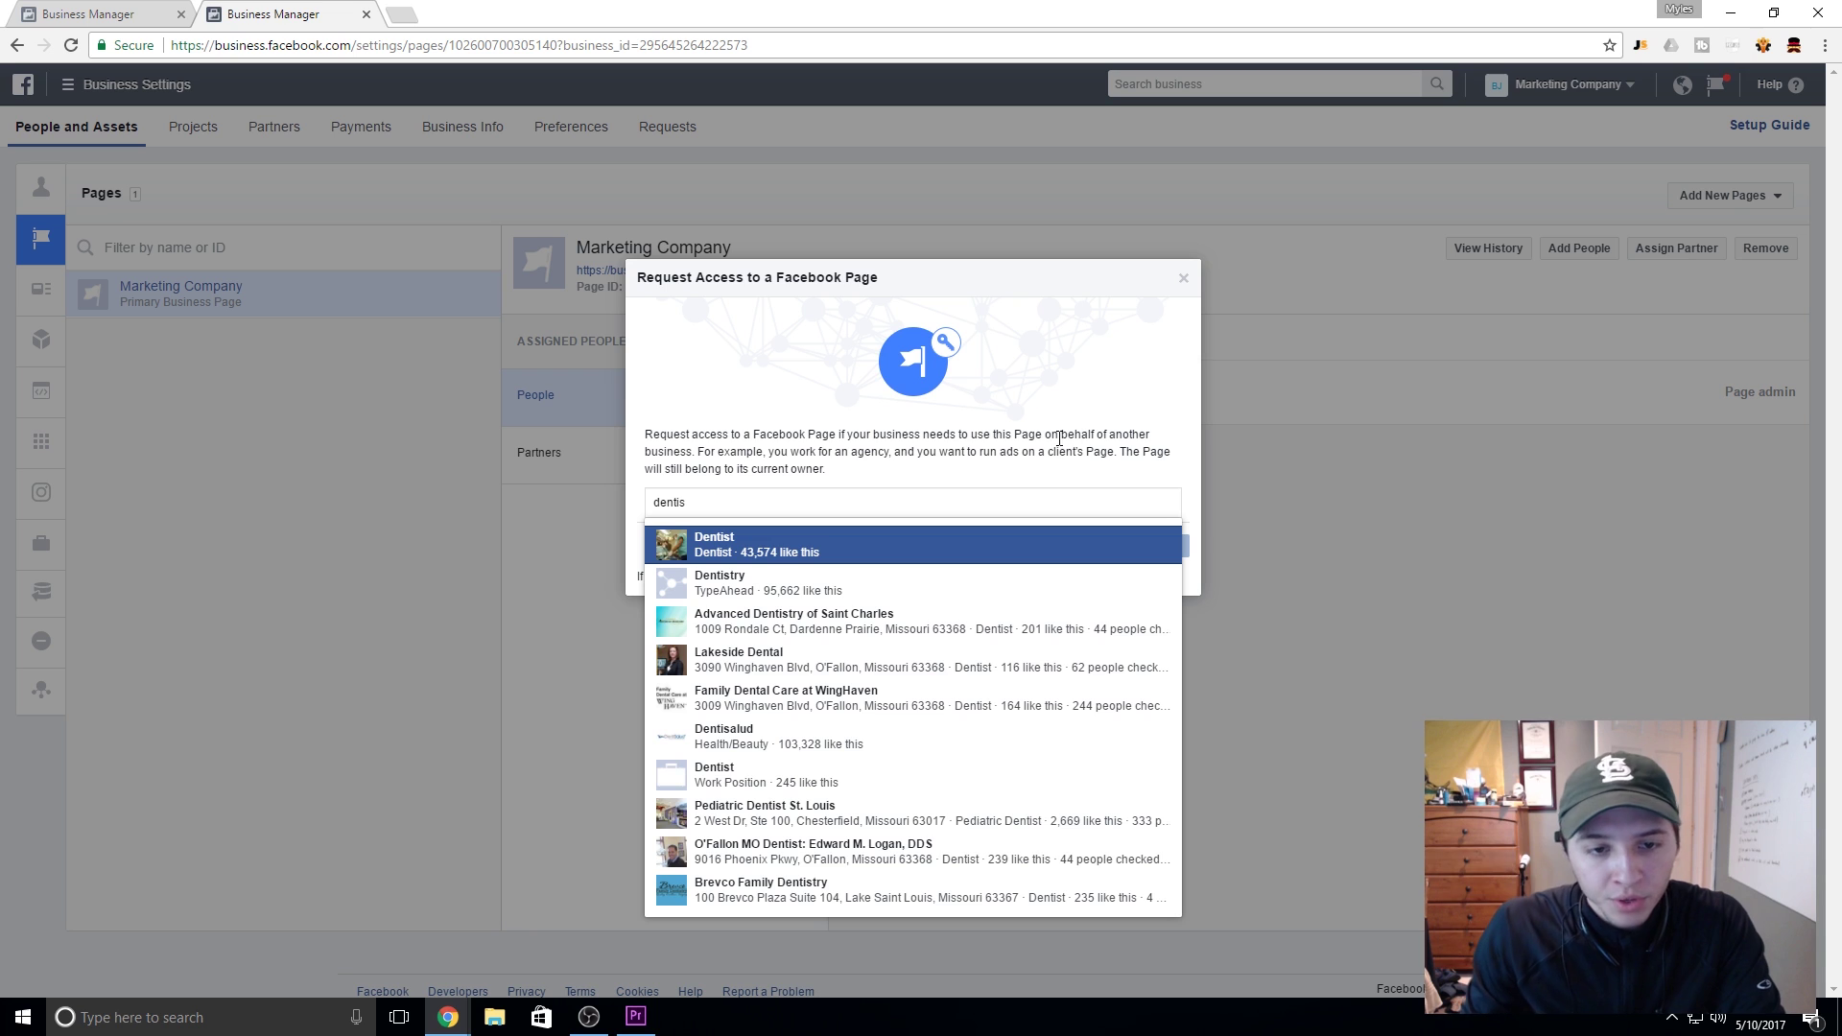
{"action": "left_click", "coordinate": [1058, 419]}
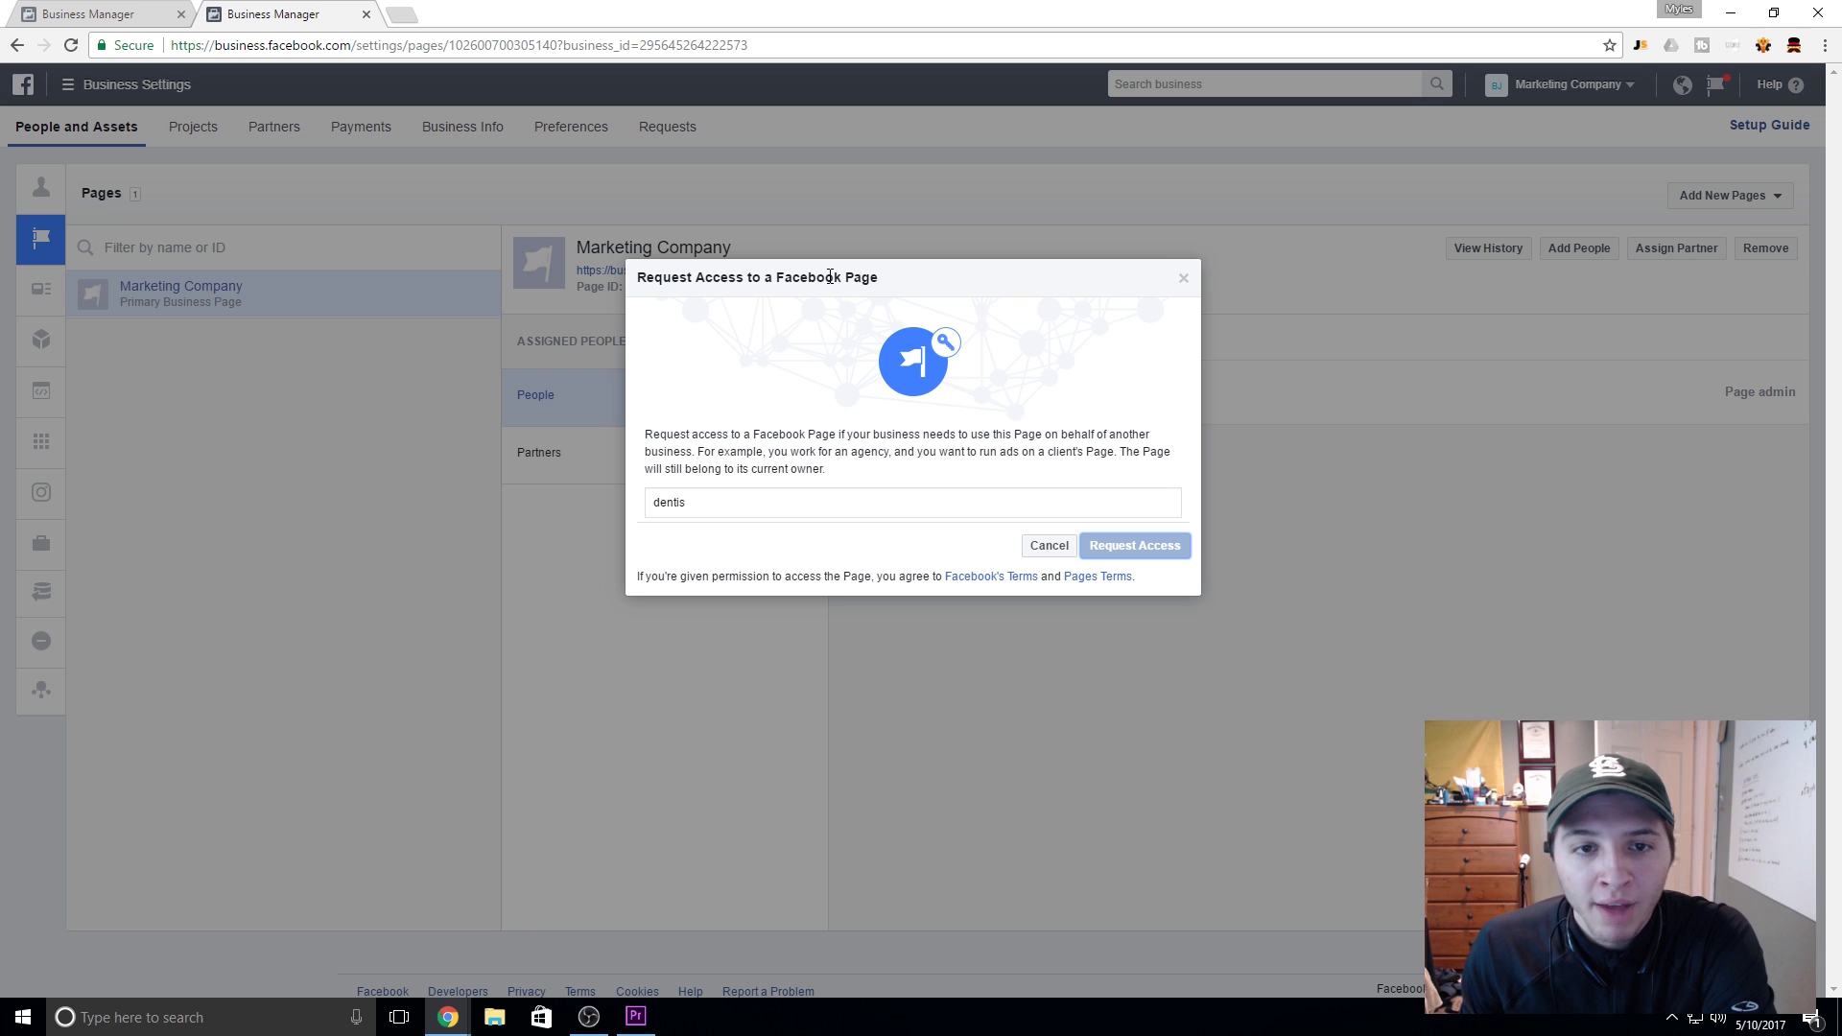
{"action": "left_click", "coordinate": [1185, 278]}
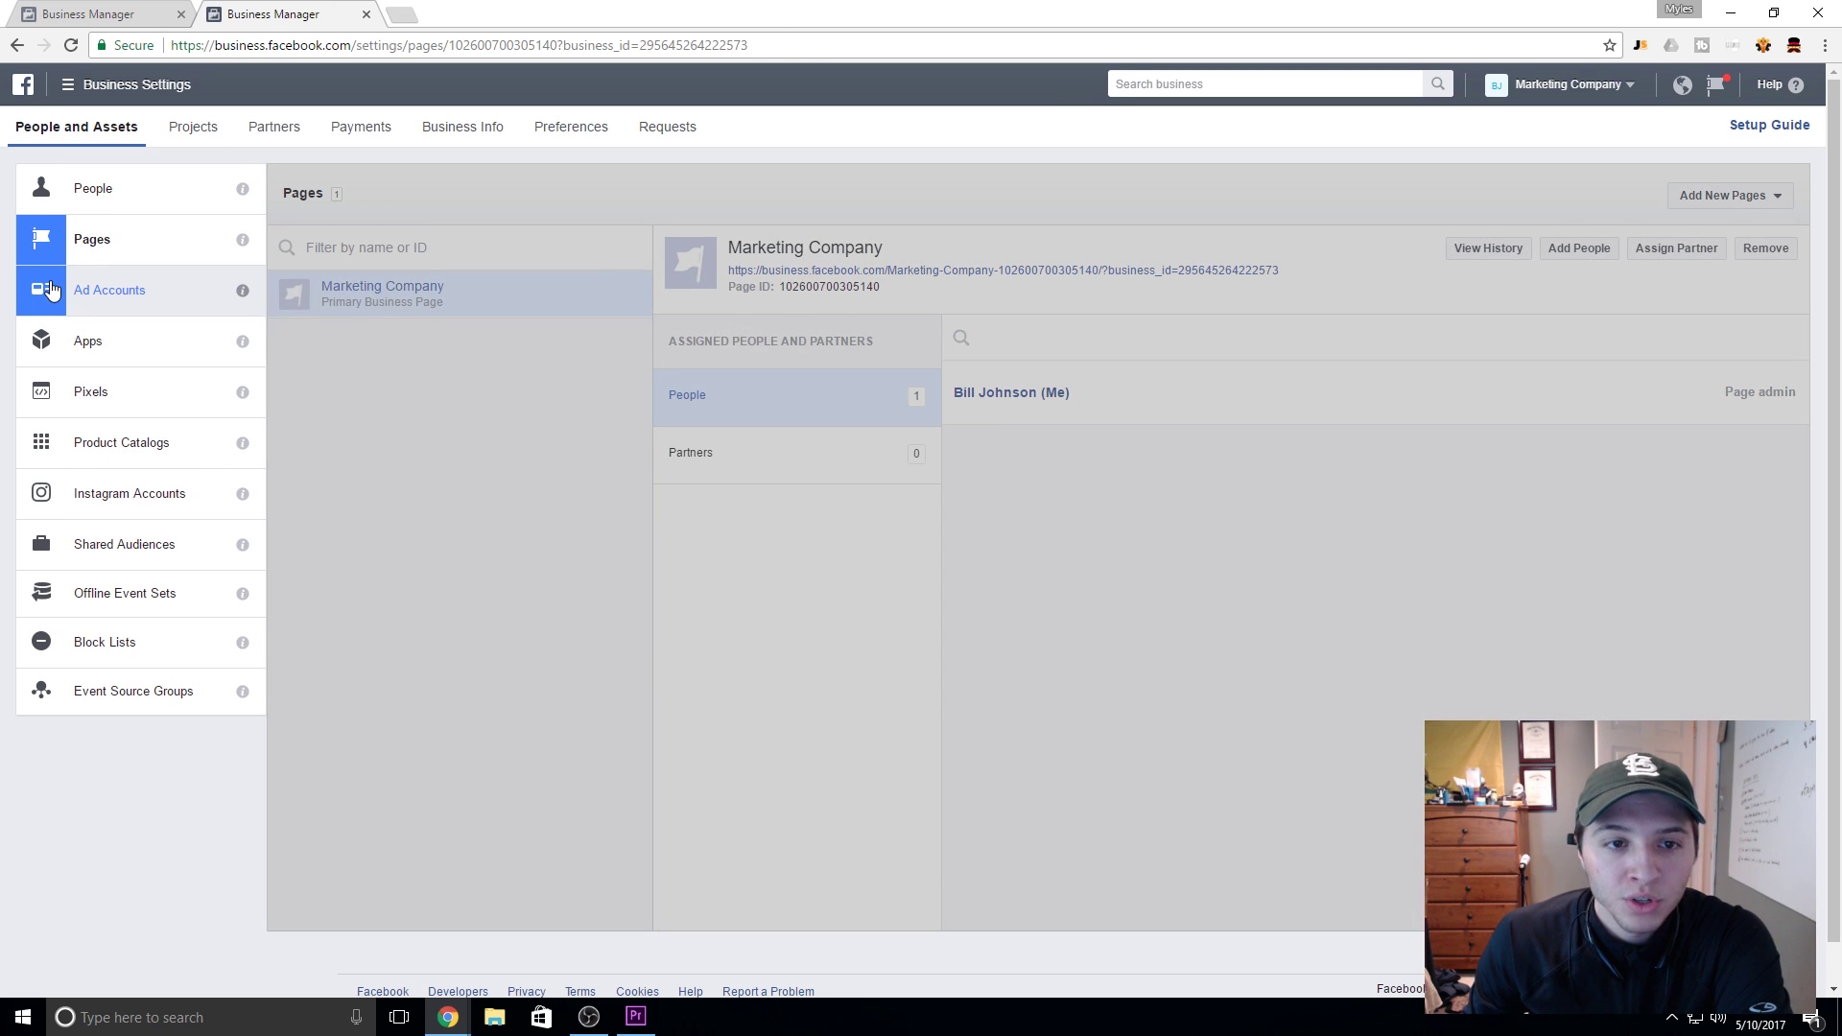
Step: Switch to Ad Accounts and try, then close, the Request Access to an Ad Account dialog
{"action": "left_click", "coordinate": [50, 290]}
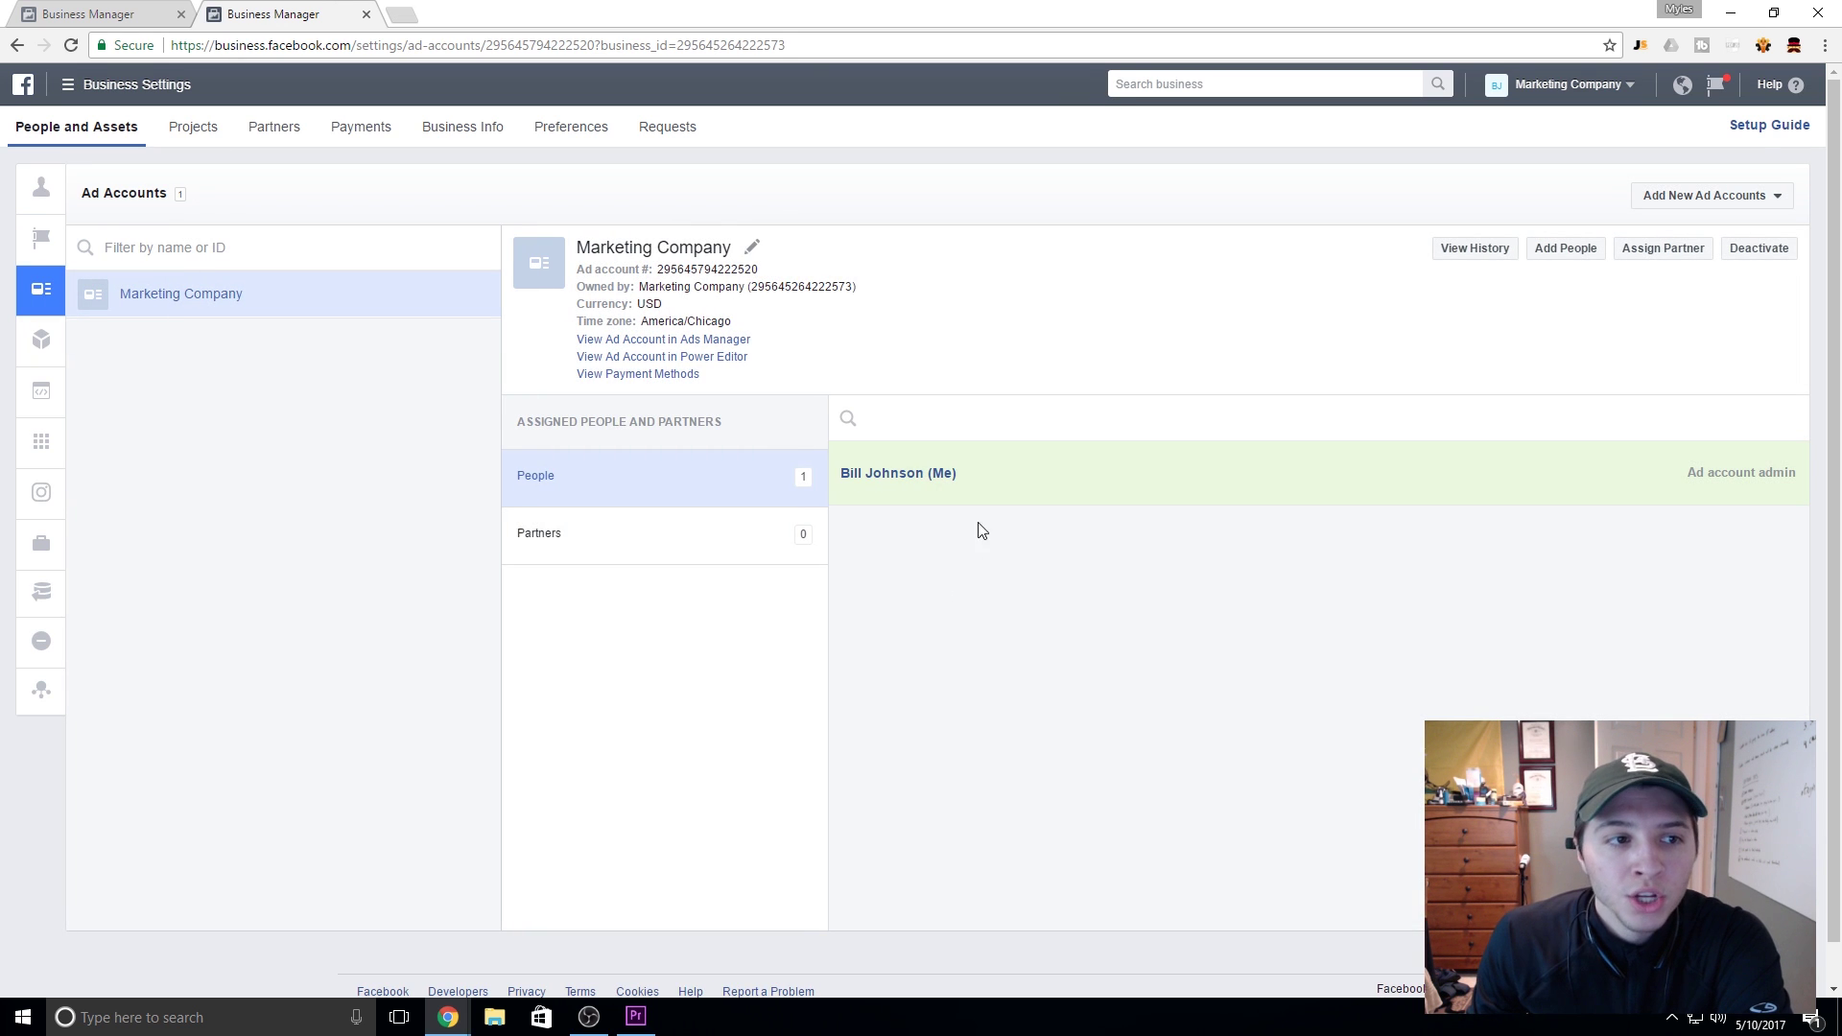
{"action": "mouse_move", "coordinate": [60, 251]}
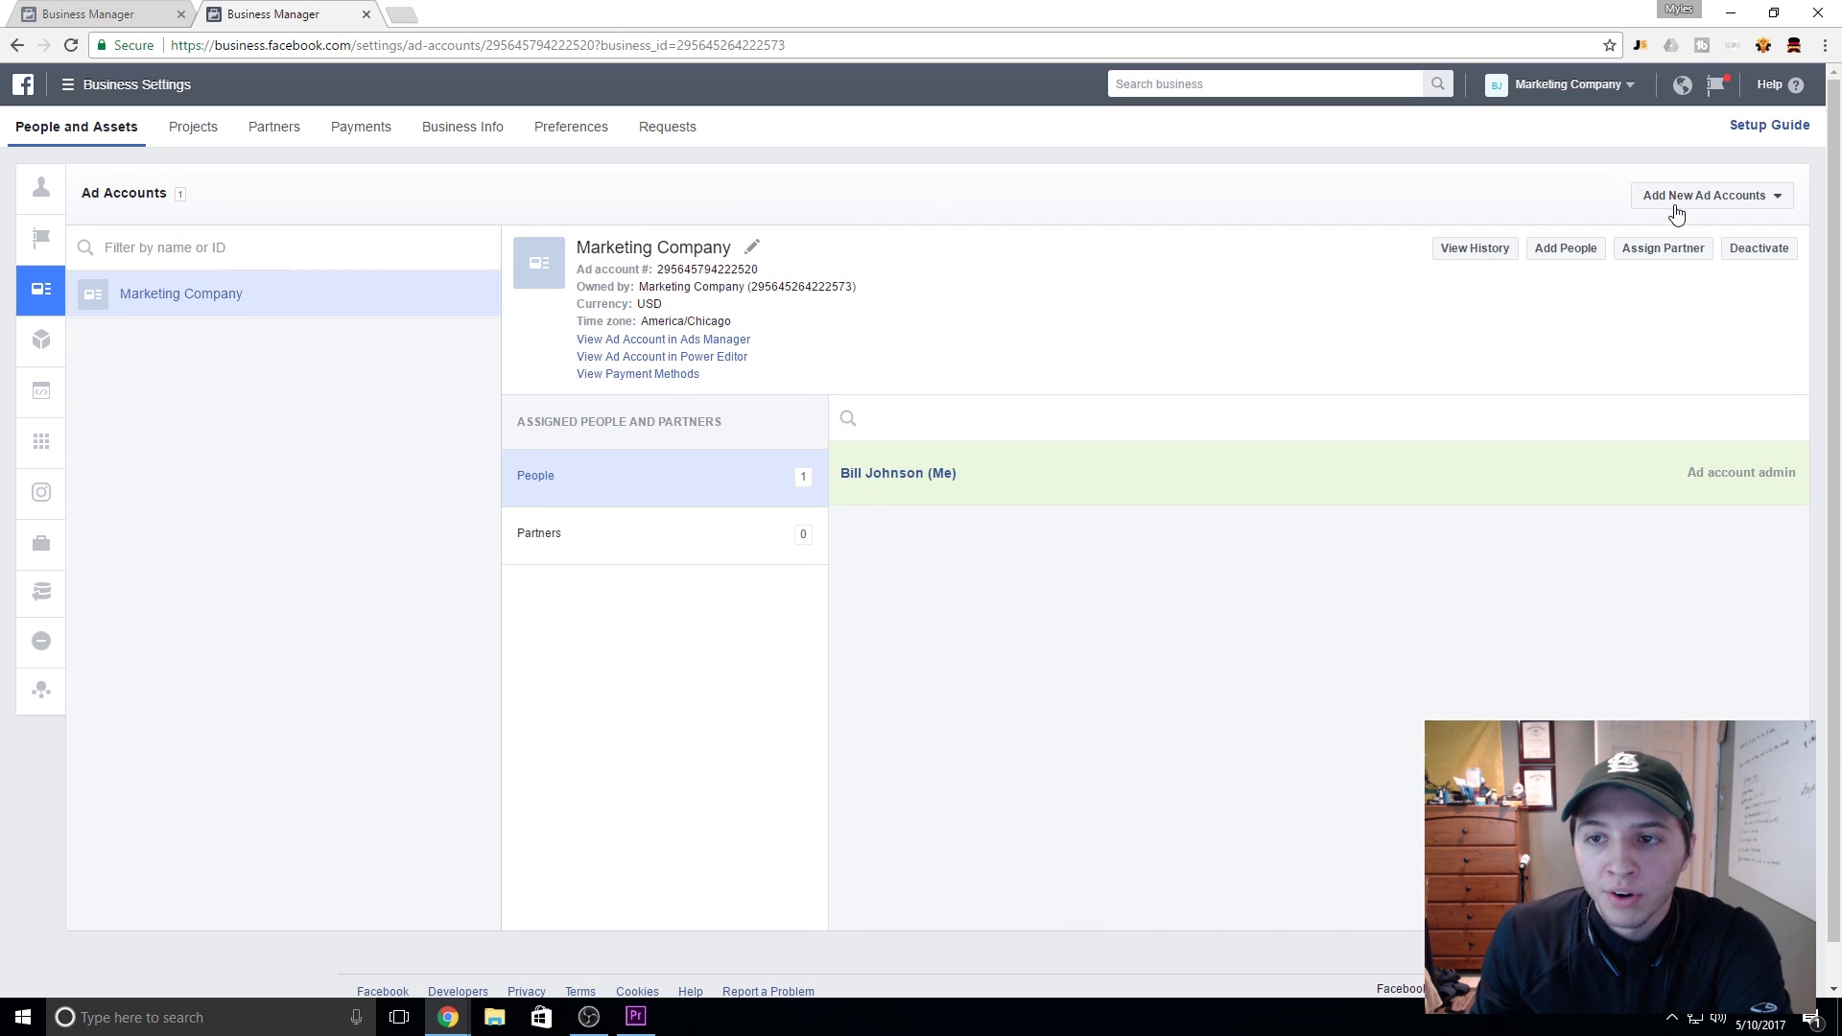
{"action": "left_click", "coordinate": [1677, 202]}
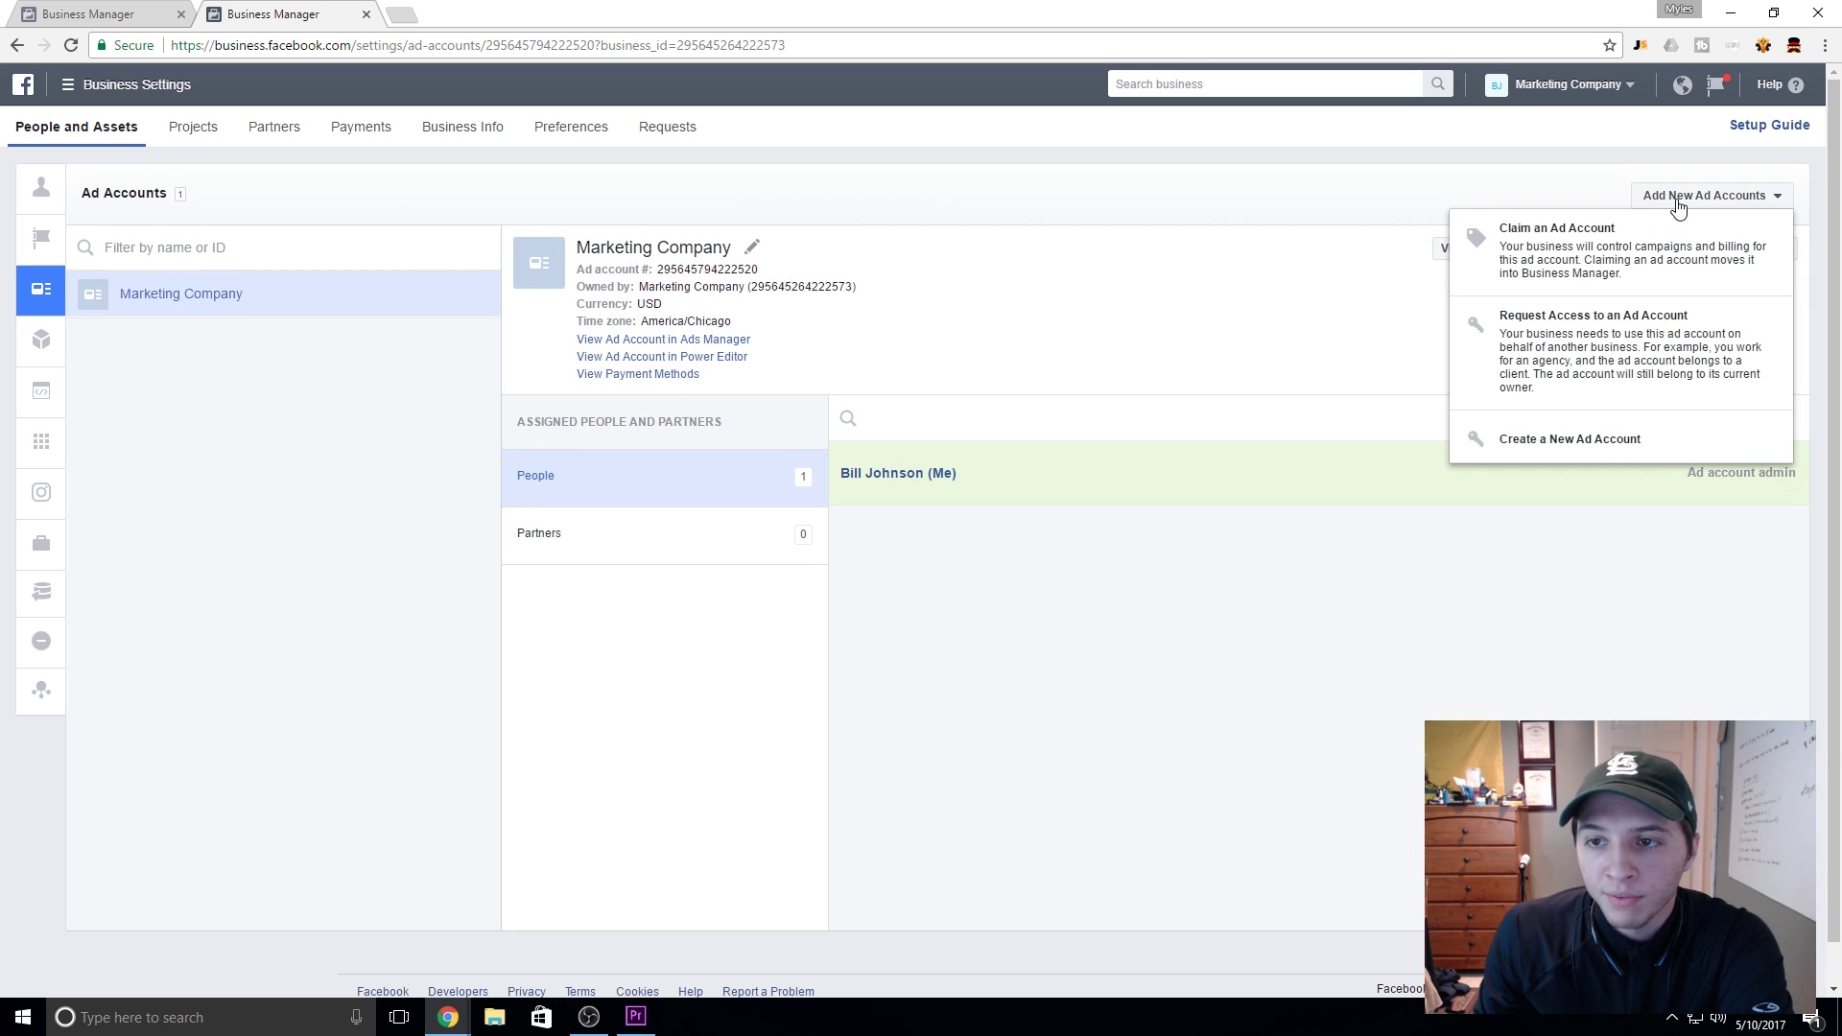
{"action": "left_click", "coordinate": [1628, 355]}
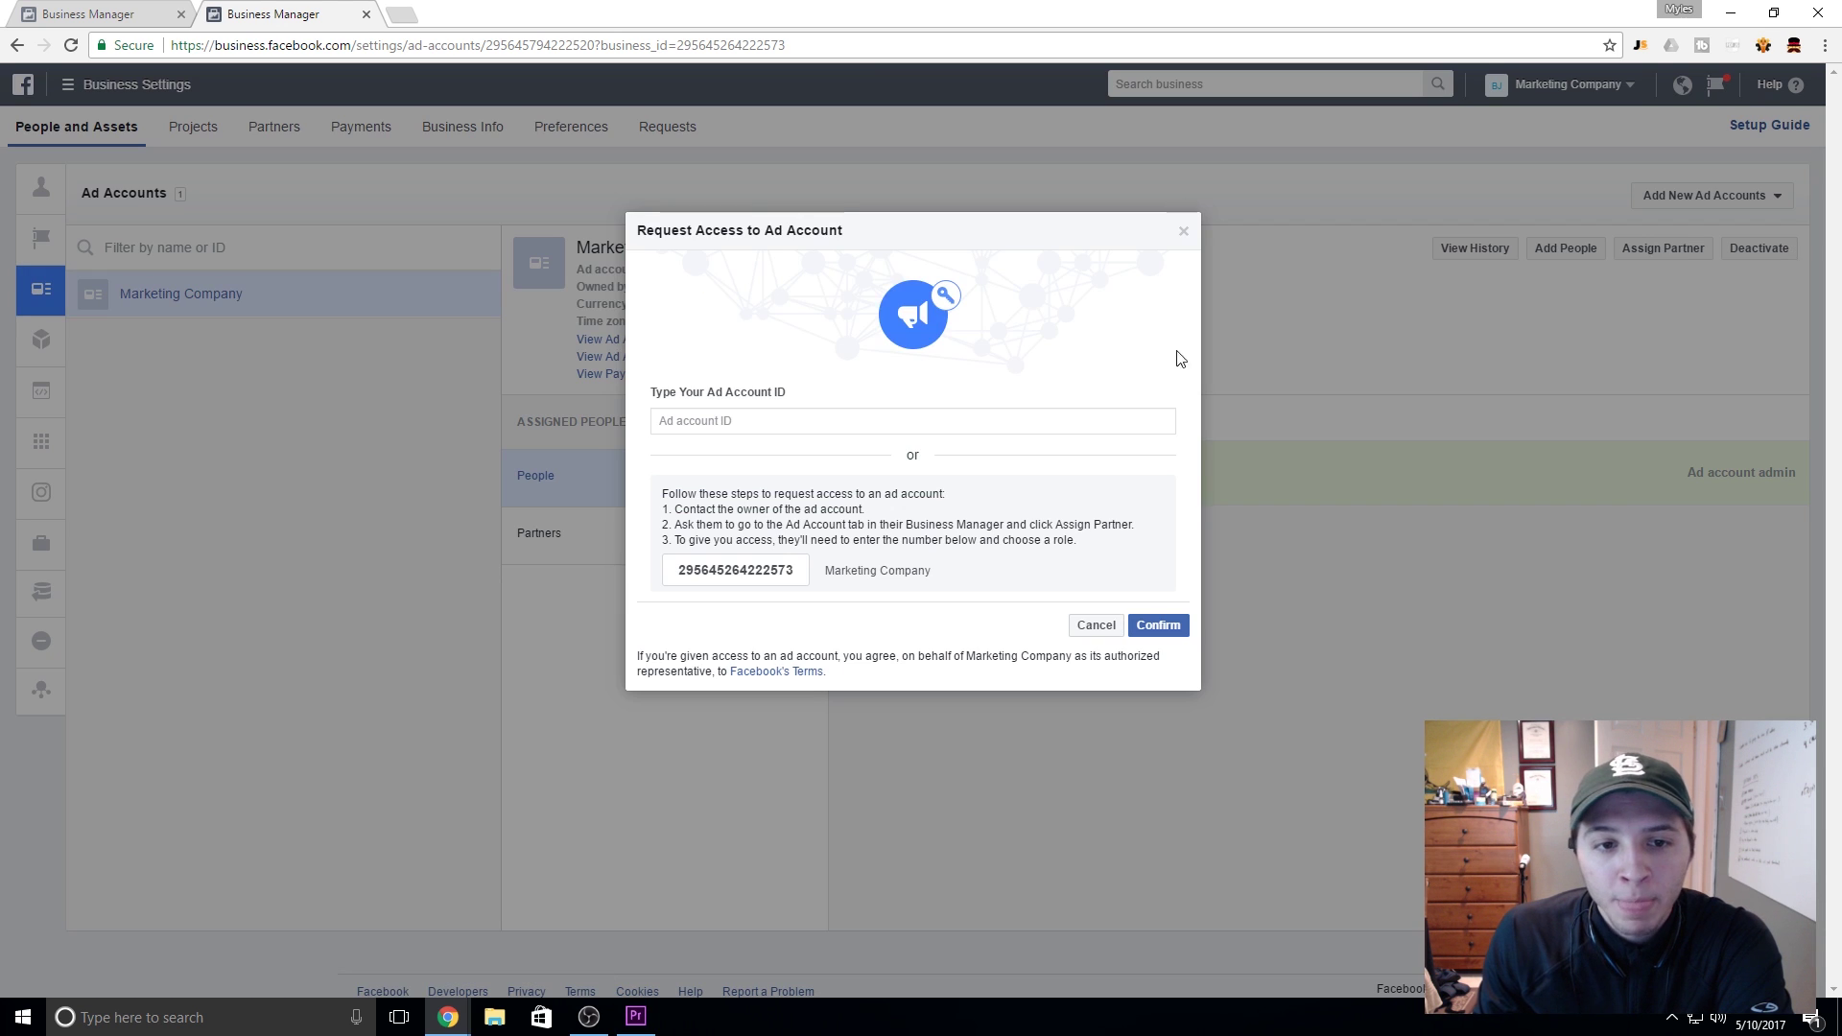
{"action": "left_click", "coordinate": [976, 419]}
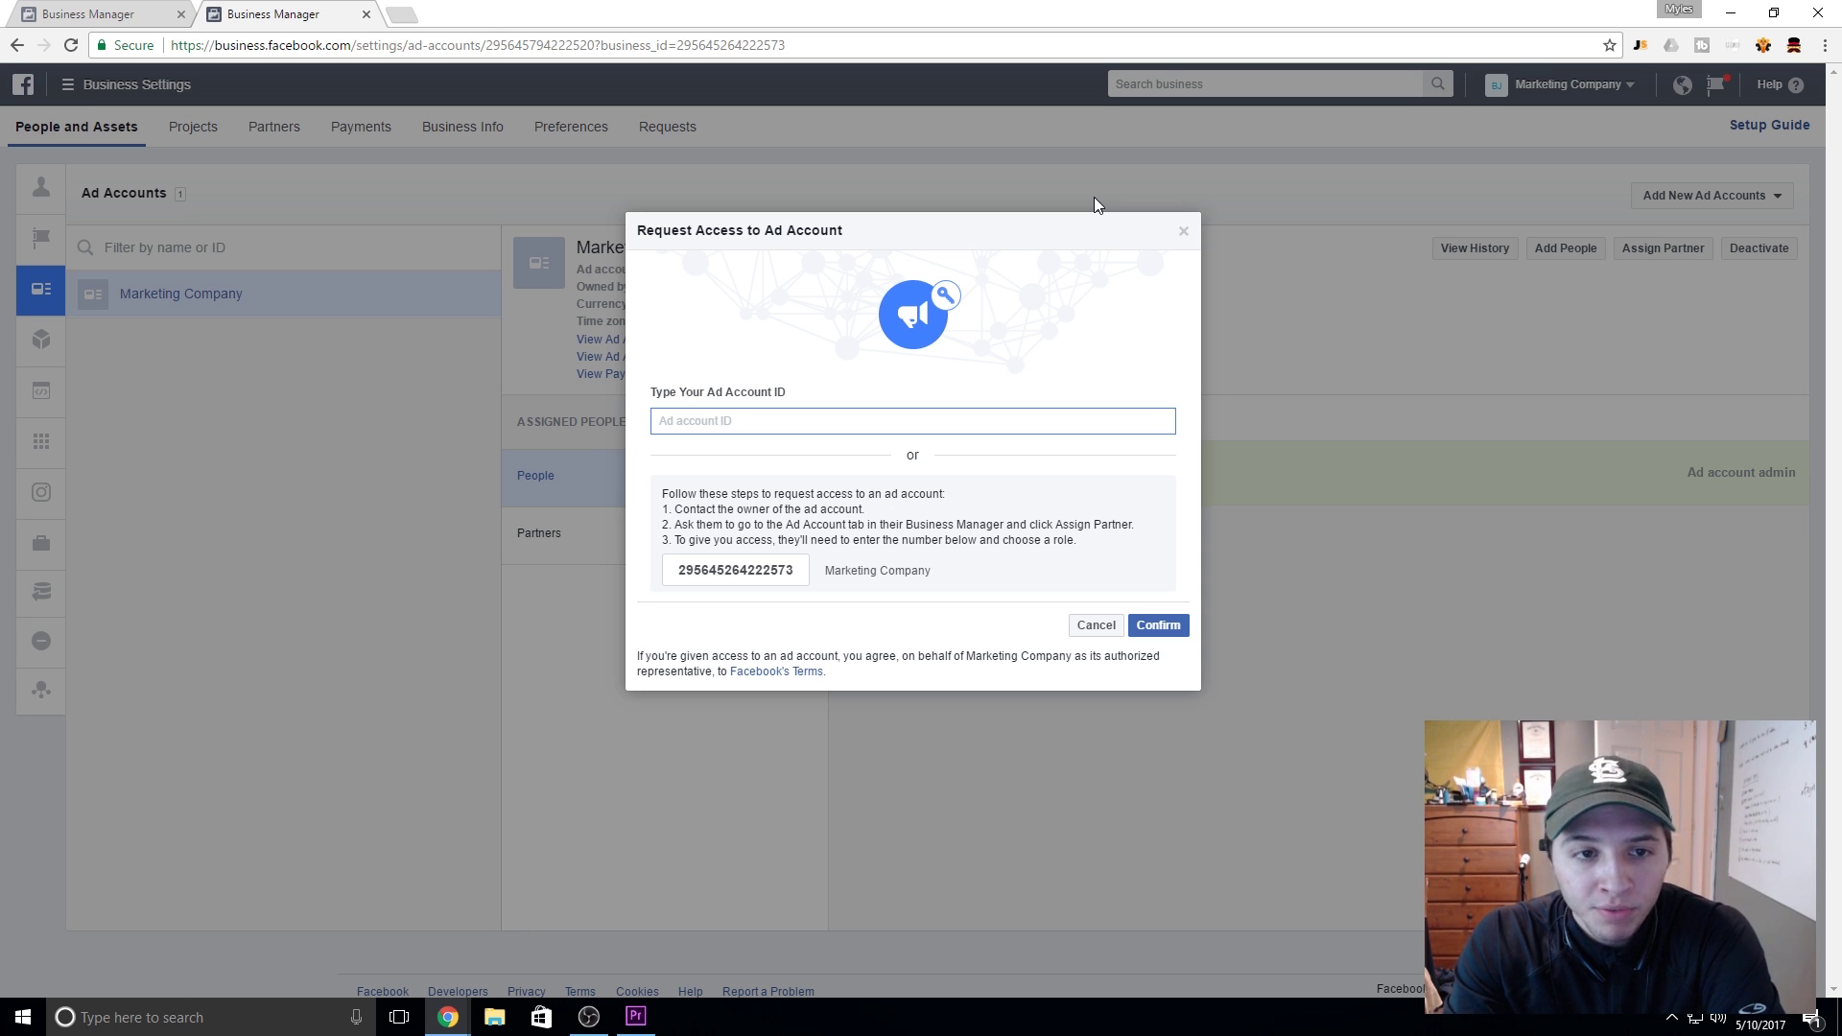
{"action": "left_click", "coordinate": [1183, 232]}
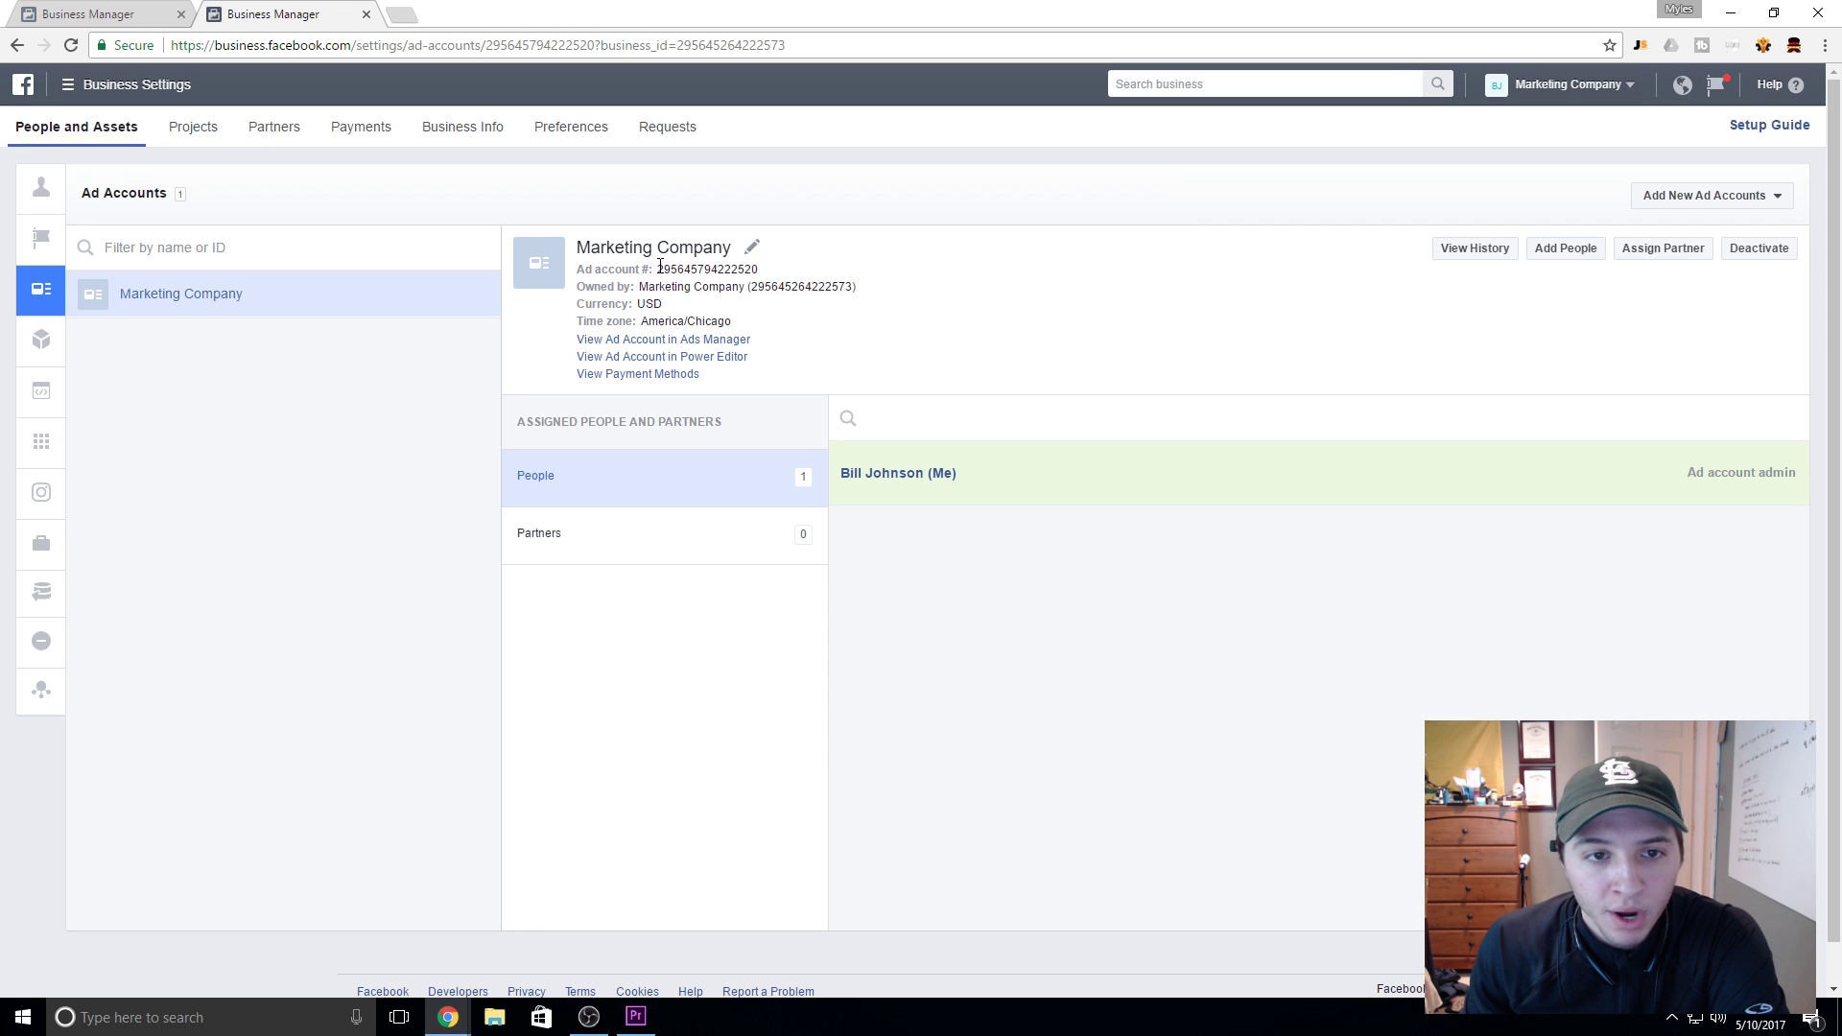
Step: Select the ad account number, then reopen Request Access to an Ad Account at its ID field
{"action": "left_click_drag", "start_coordinate": [660, 265], "coordinate": [665, 275]}
{"action": "left_click", "coordinate": [755, 272]}
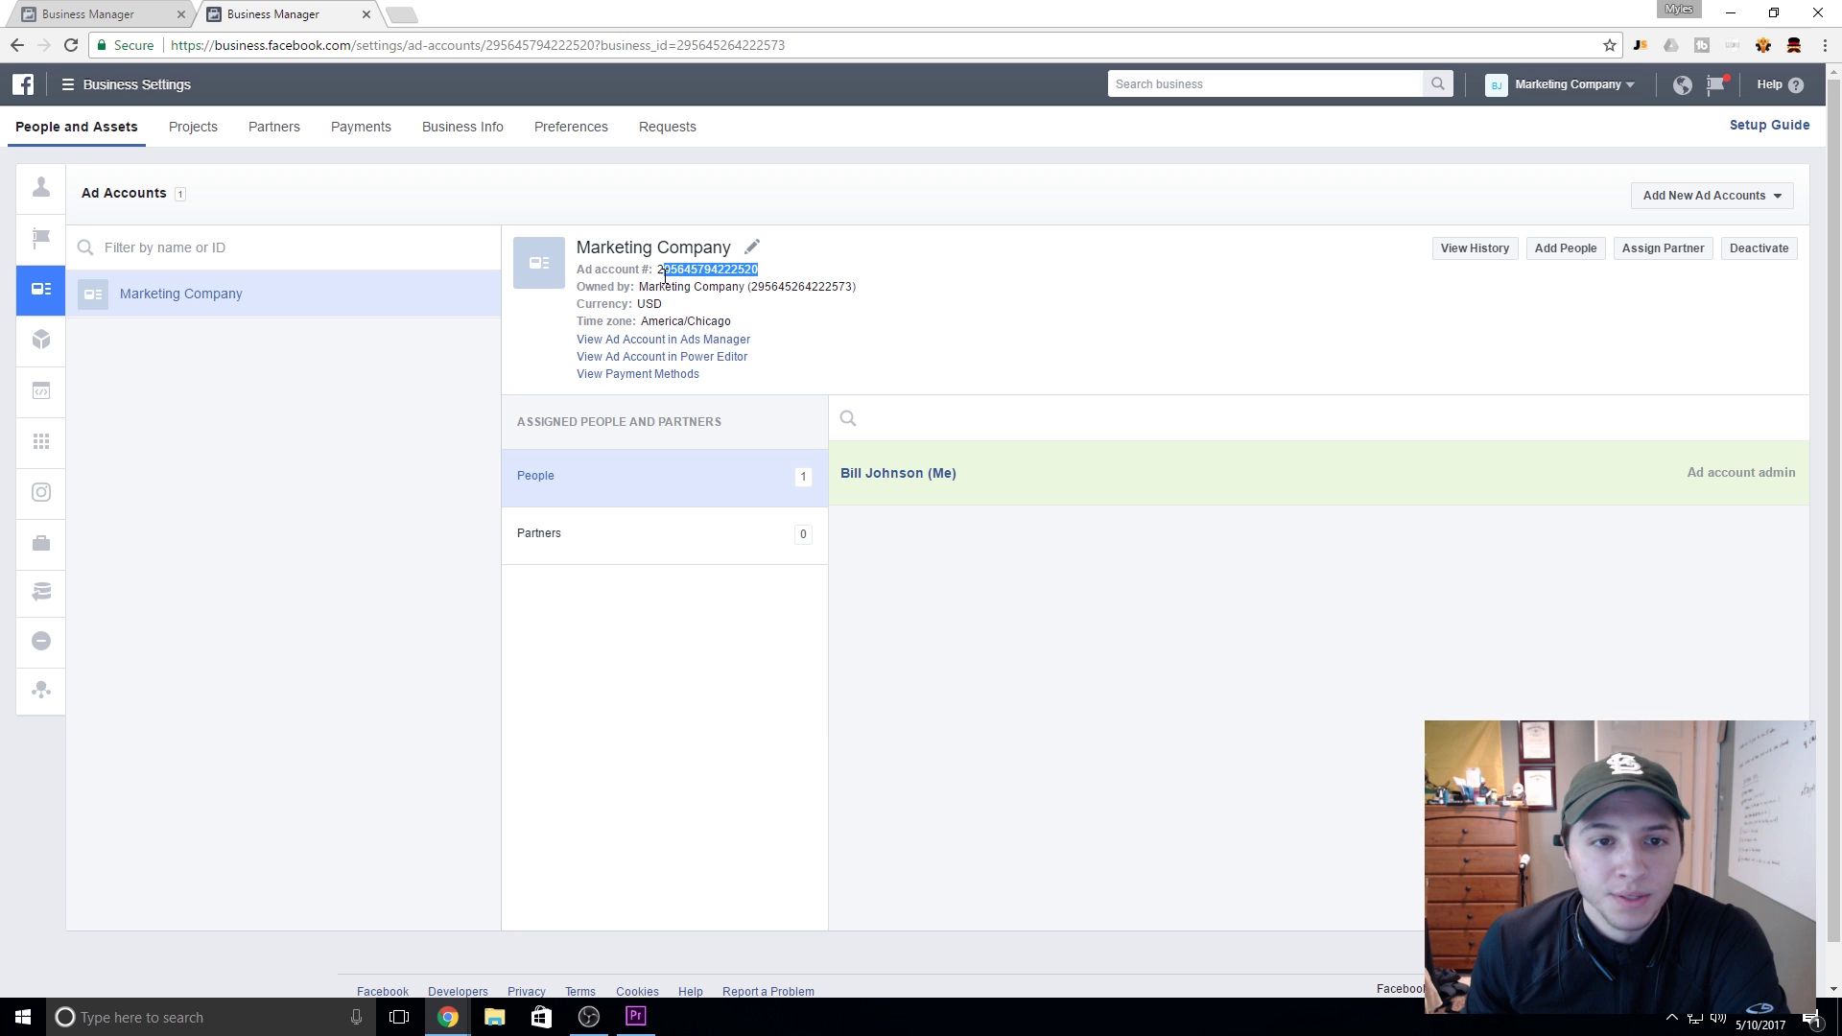
{"action": "left_click", "coordinate": [663, 273]}
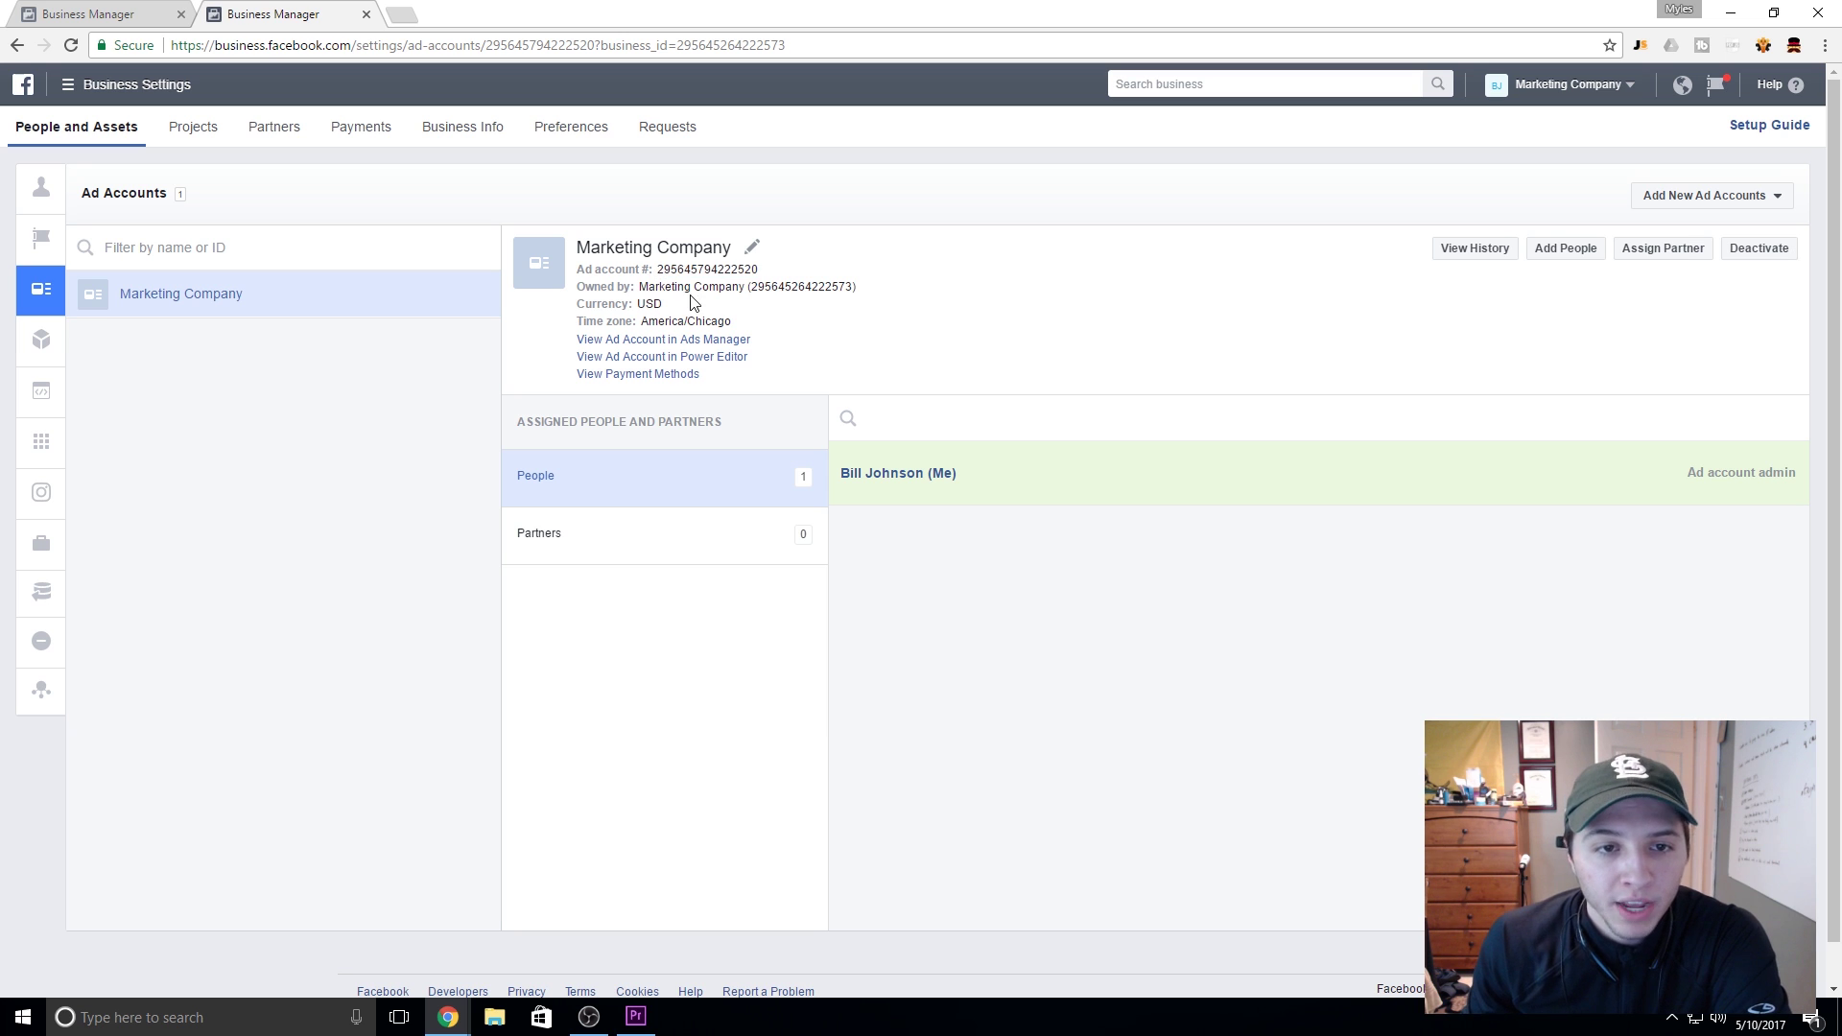
{"action": "left_click", "coordinate": [1632, 201]}
{"action": "left_click", "coordinate": [1557, 348]}
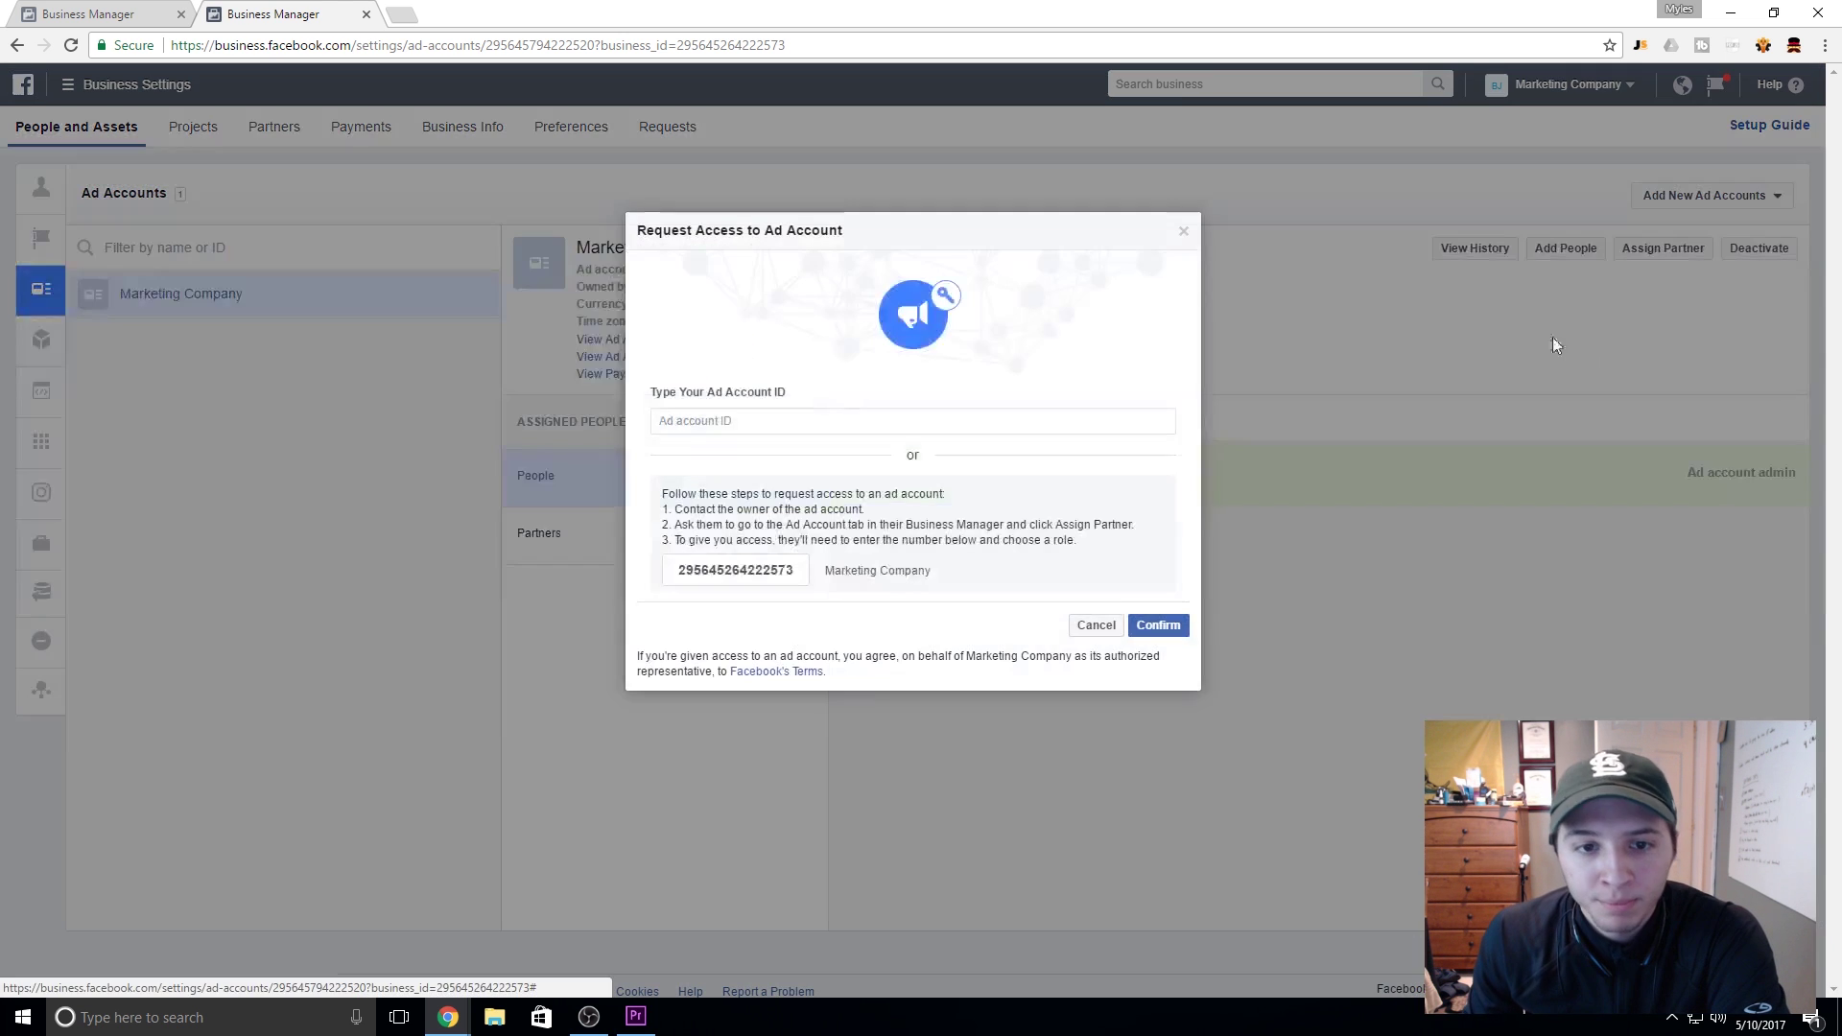
{"action": "left_click", "coordinate": [902, 420]}
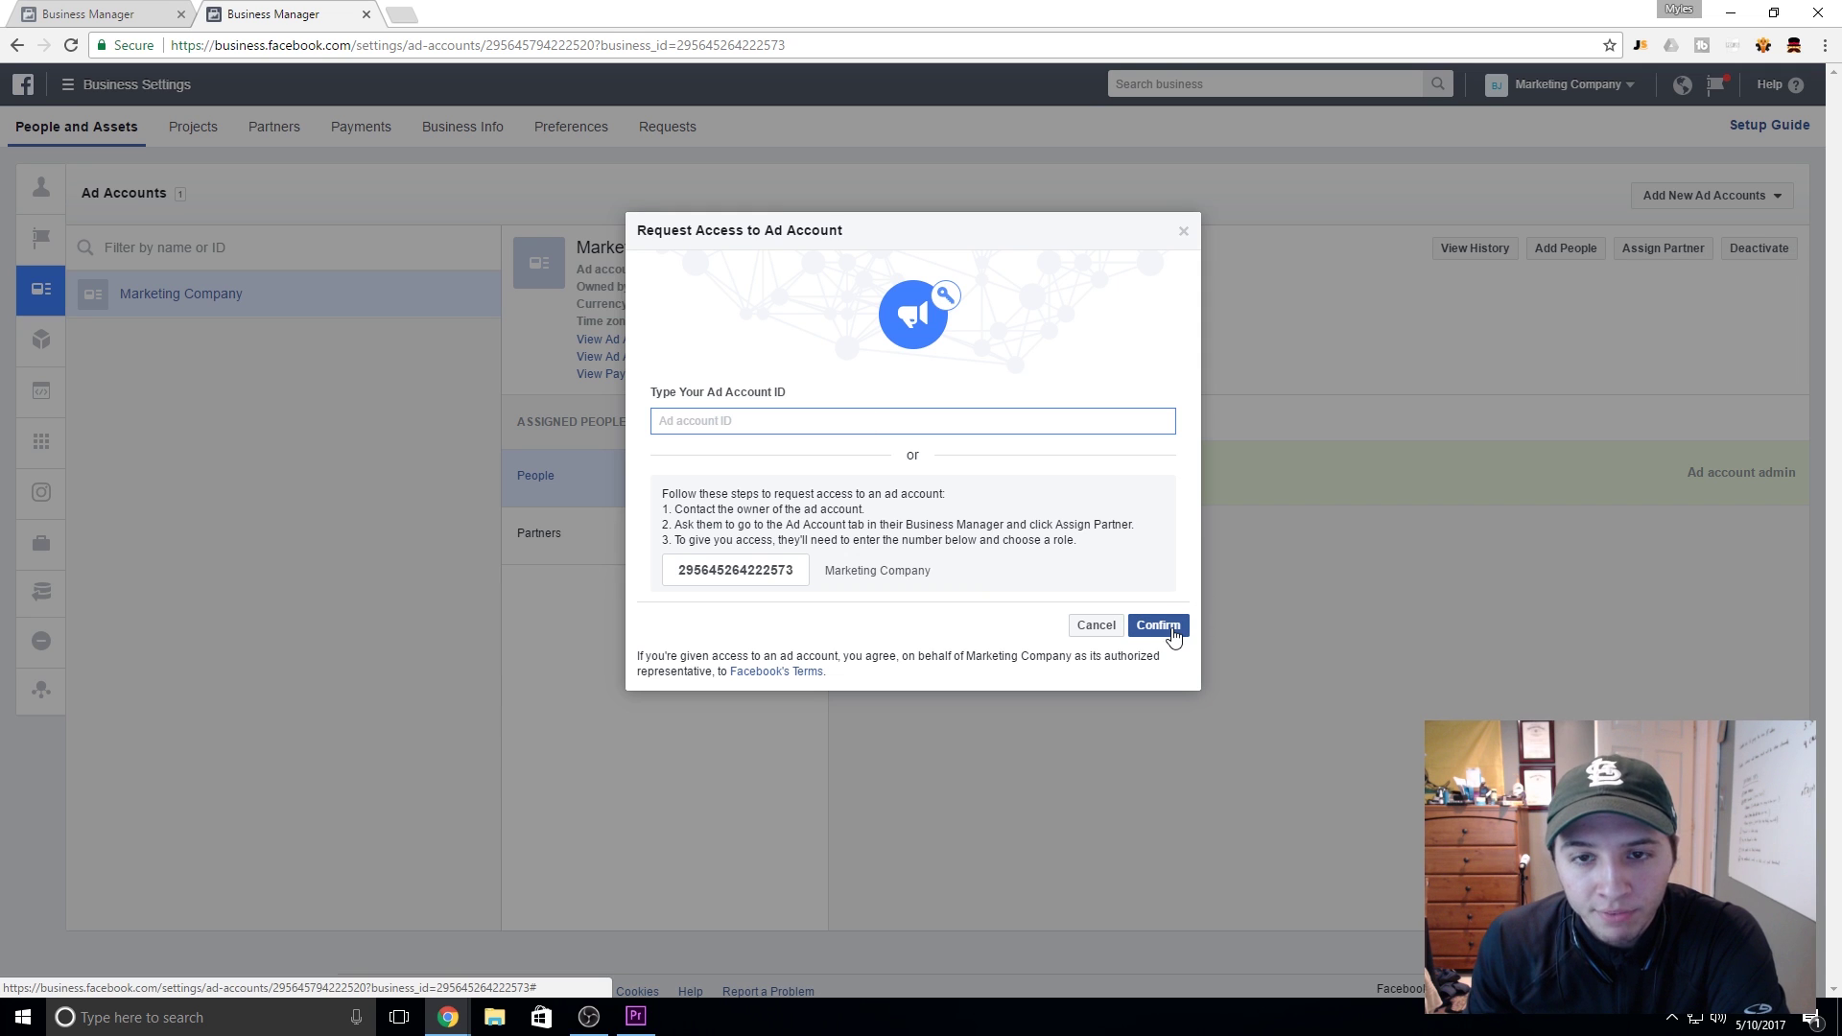
{"action": "left_click", "coordinate": [1184, 234]}
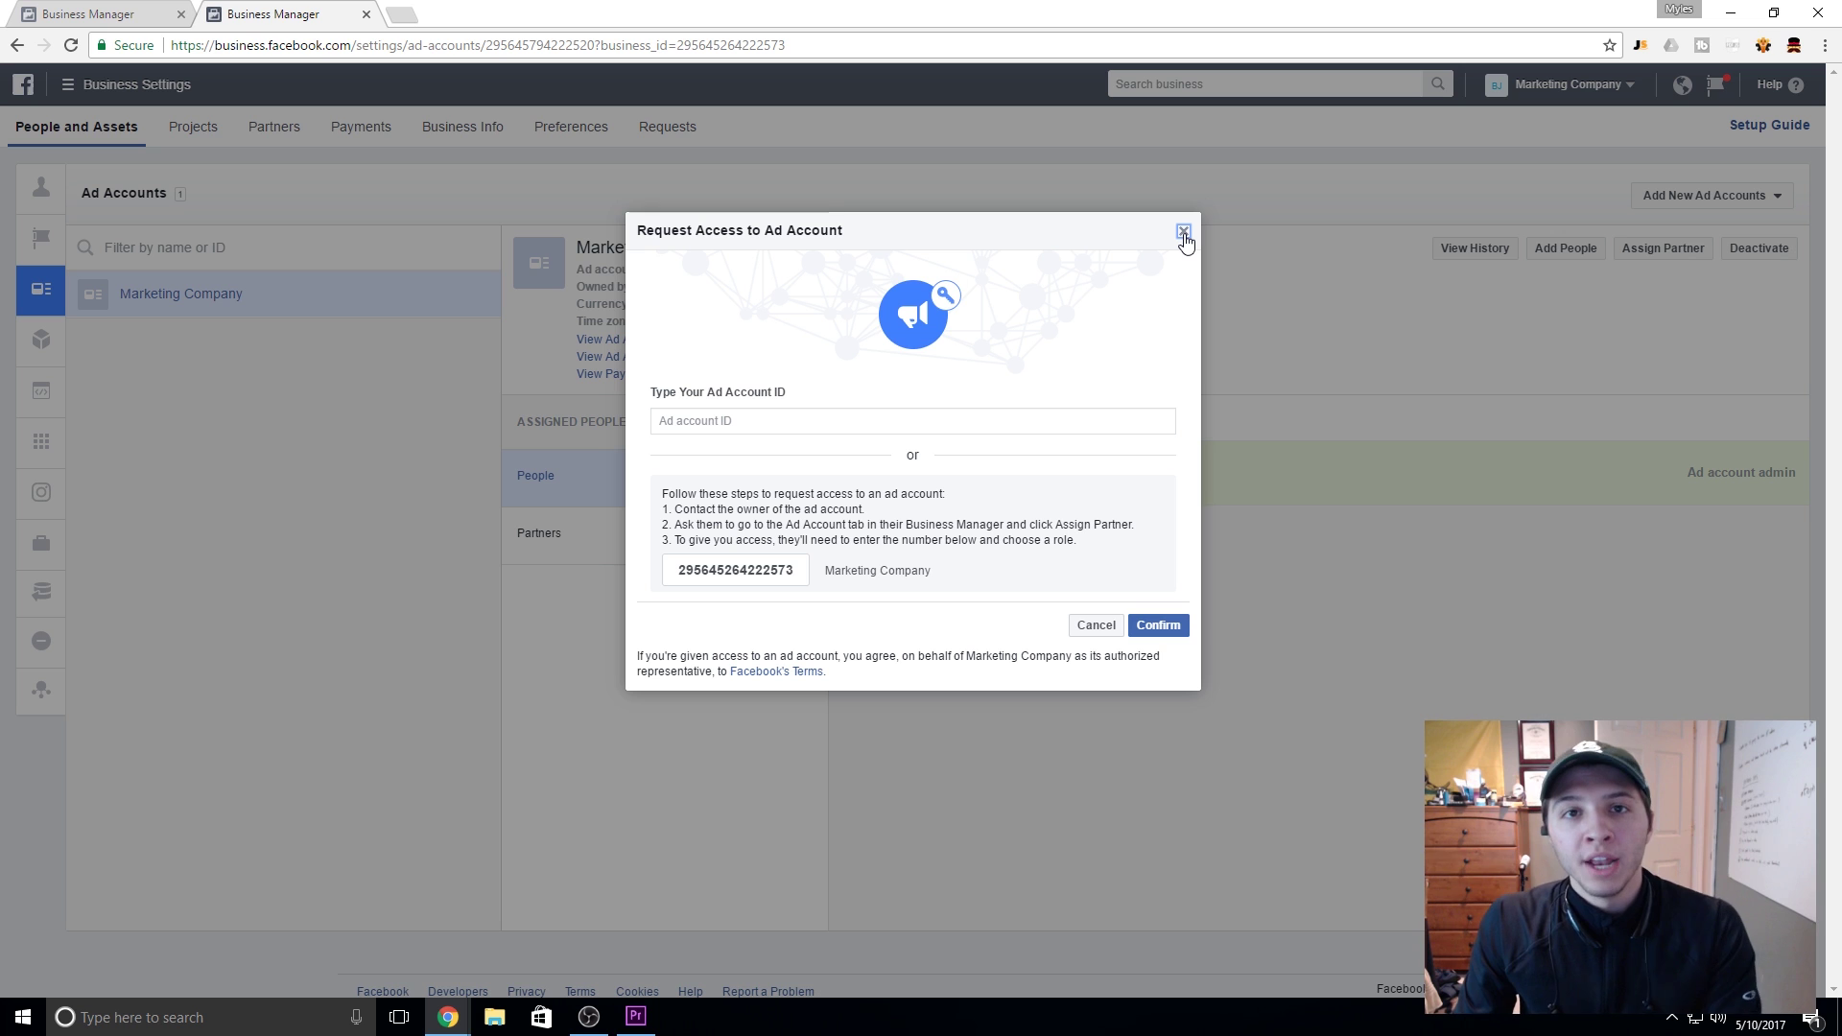
Step: Close the ad account access request and check the admin's assigned Page and ad account under People
{"action": "left_click", "coordinate": [1184, 234]}
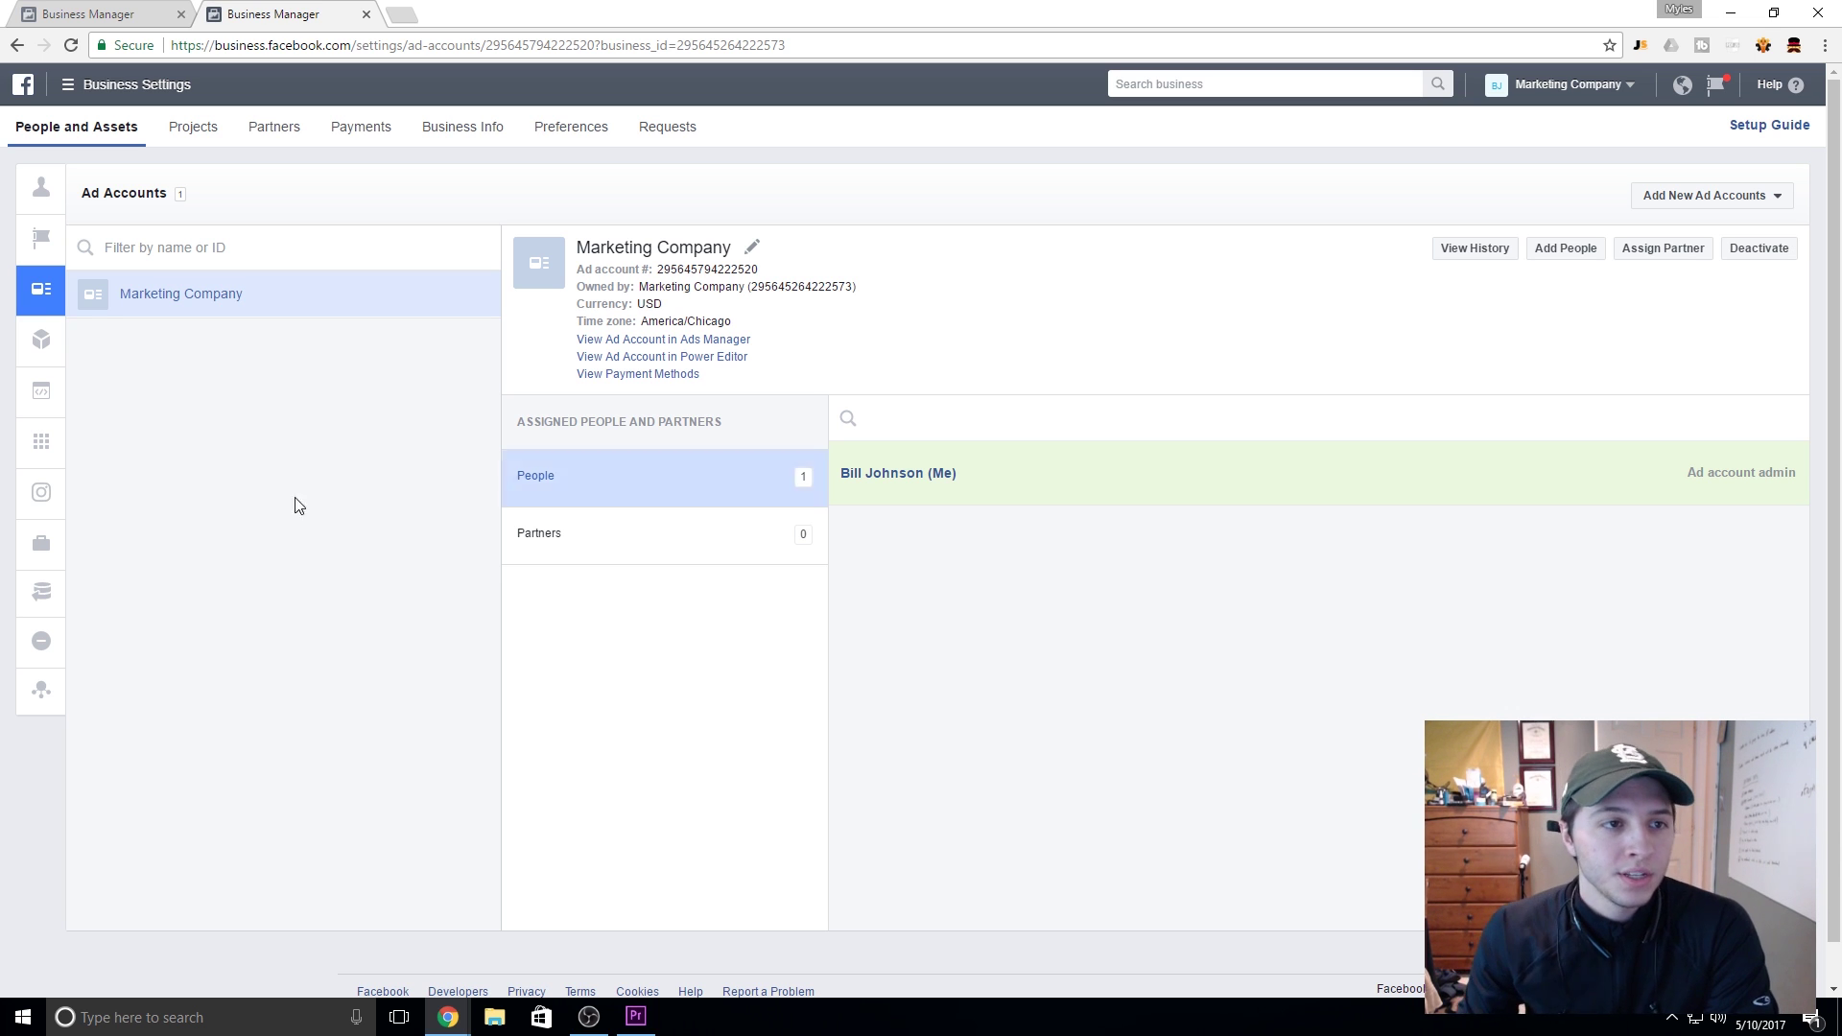
{"action": "mouse_move", "coordinate": [74, 167]}
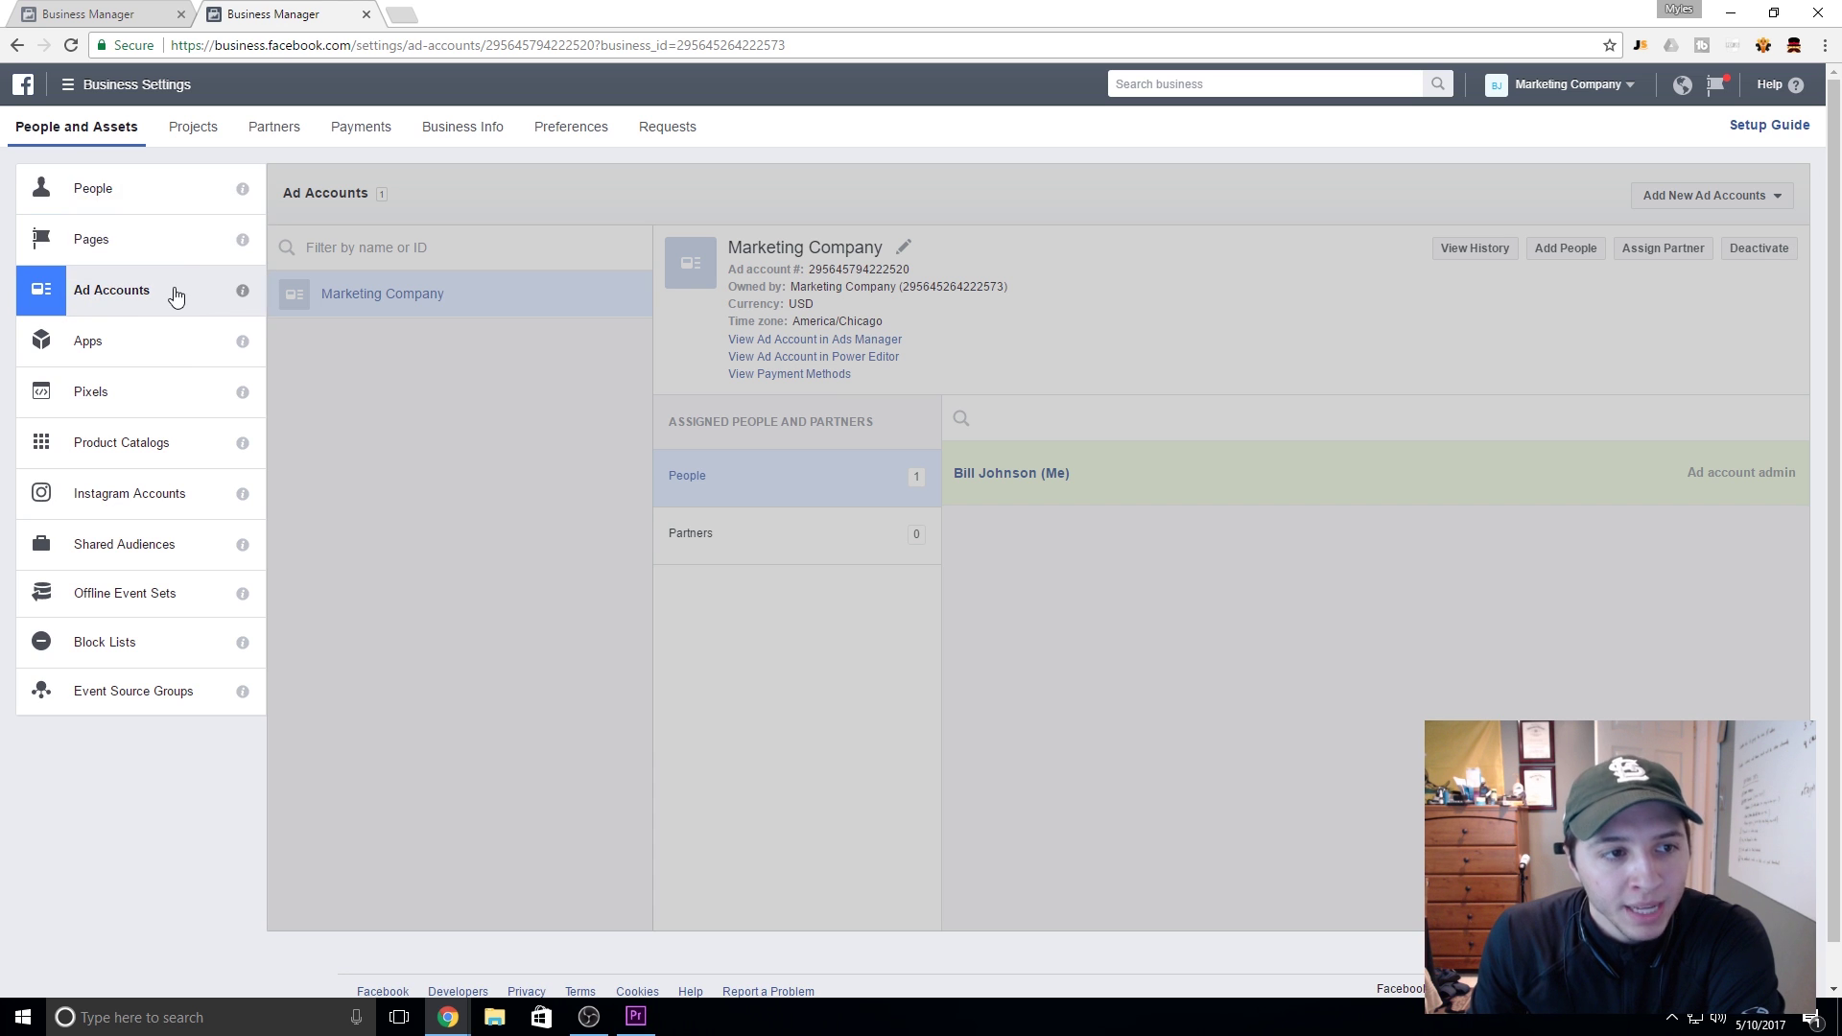
{"action": "left_click", "coordinate": [184, 194]}
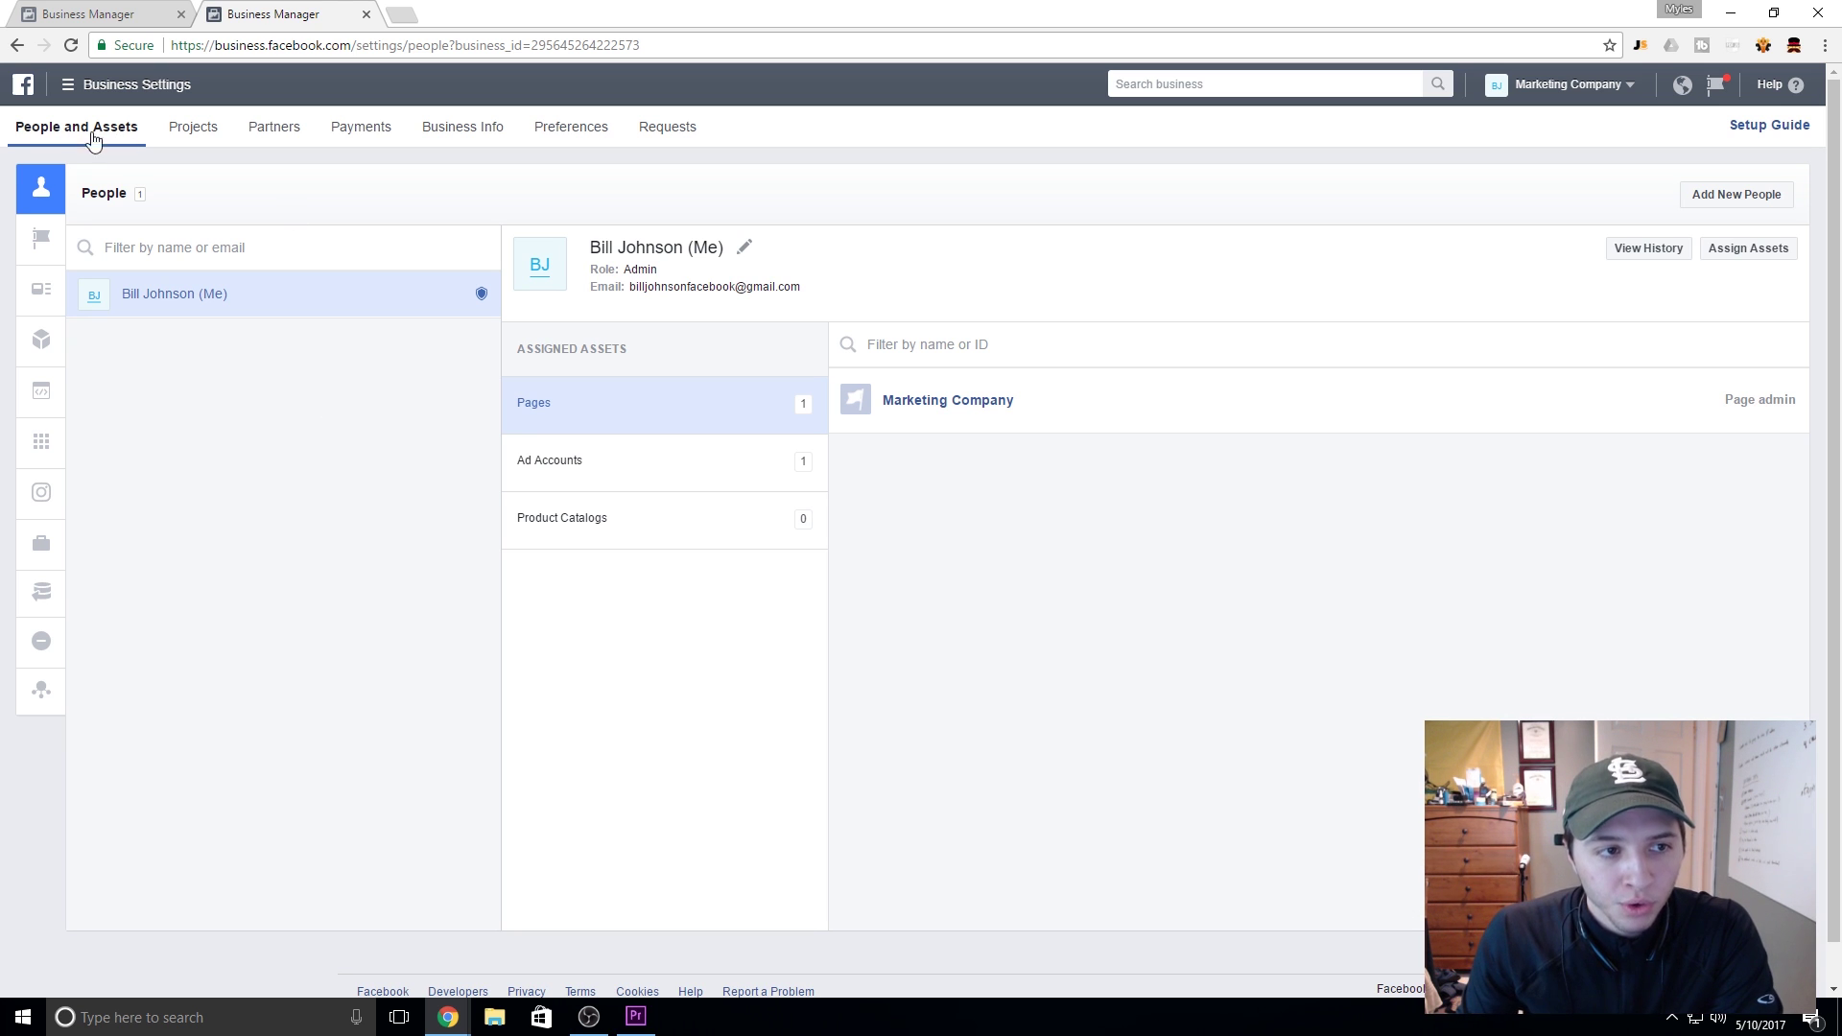
Step: Review the Pages and Ad Accounts views, checking and dismissing each one's Add options
{"action": "mouse_move", "coordinate": [53, 242]}
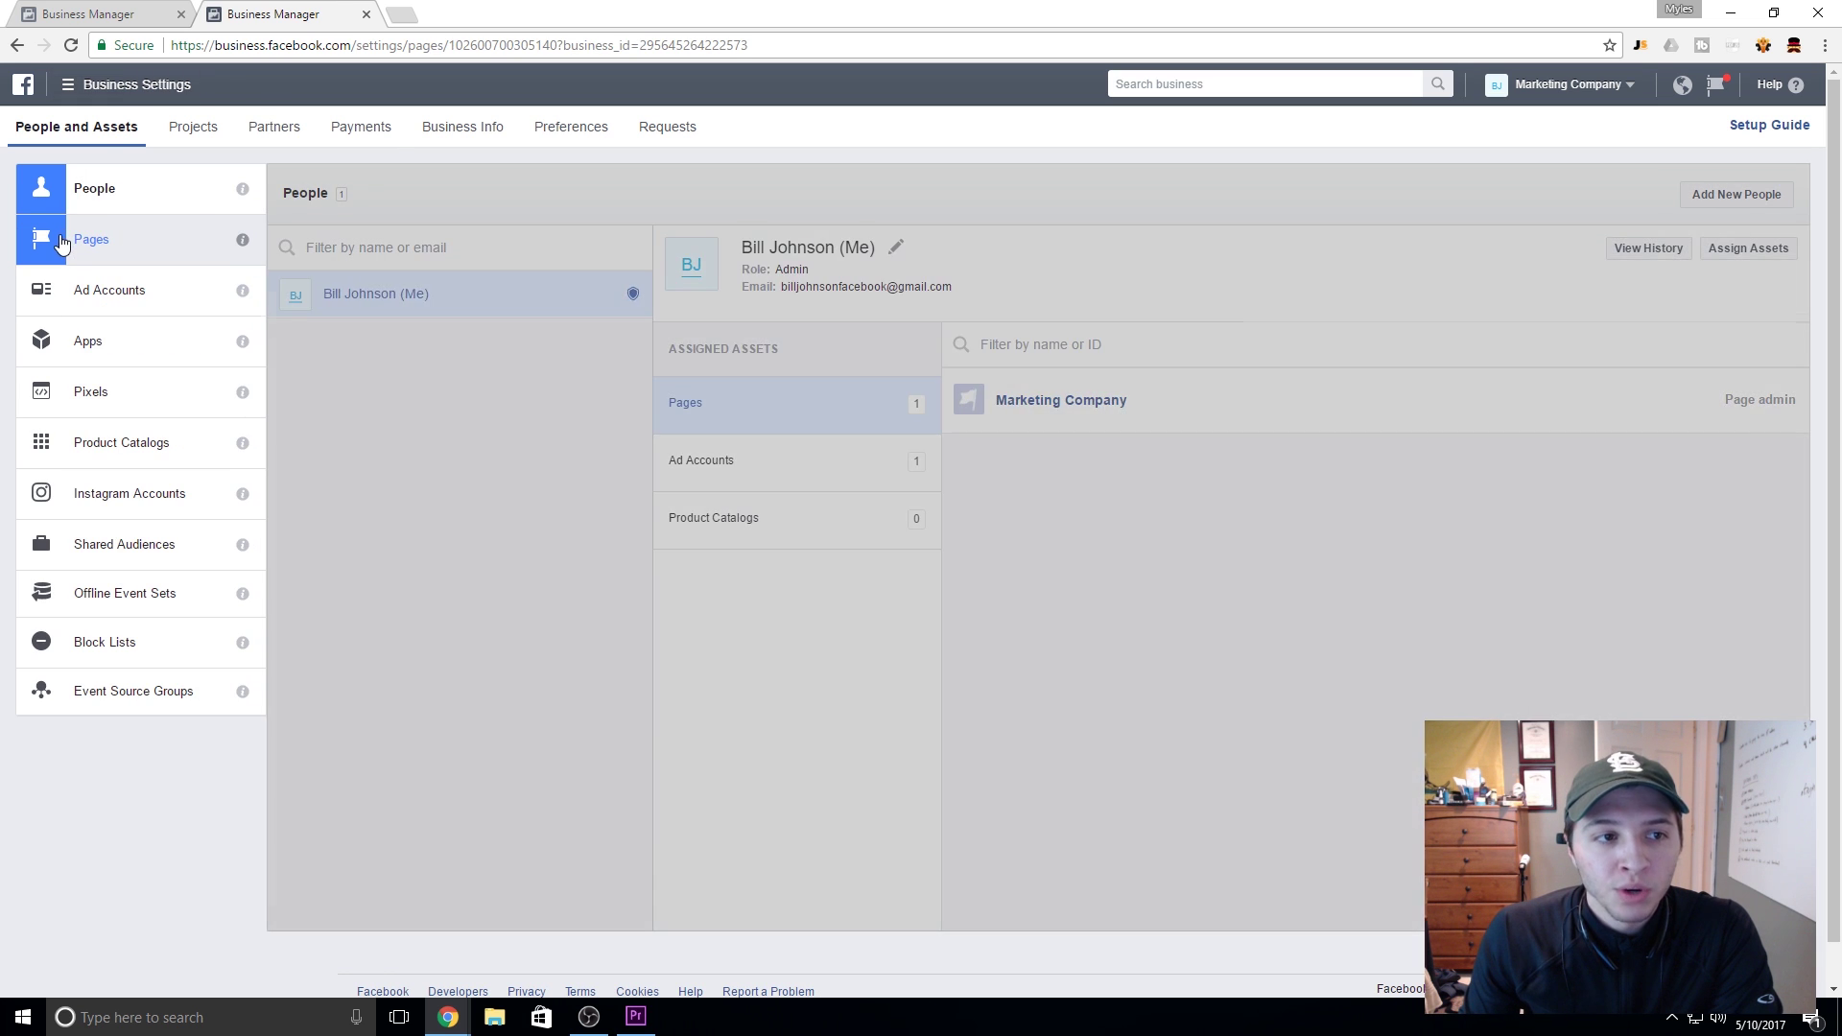
{"action": "left_click", "coordinate": [76, 239]}
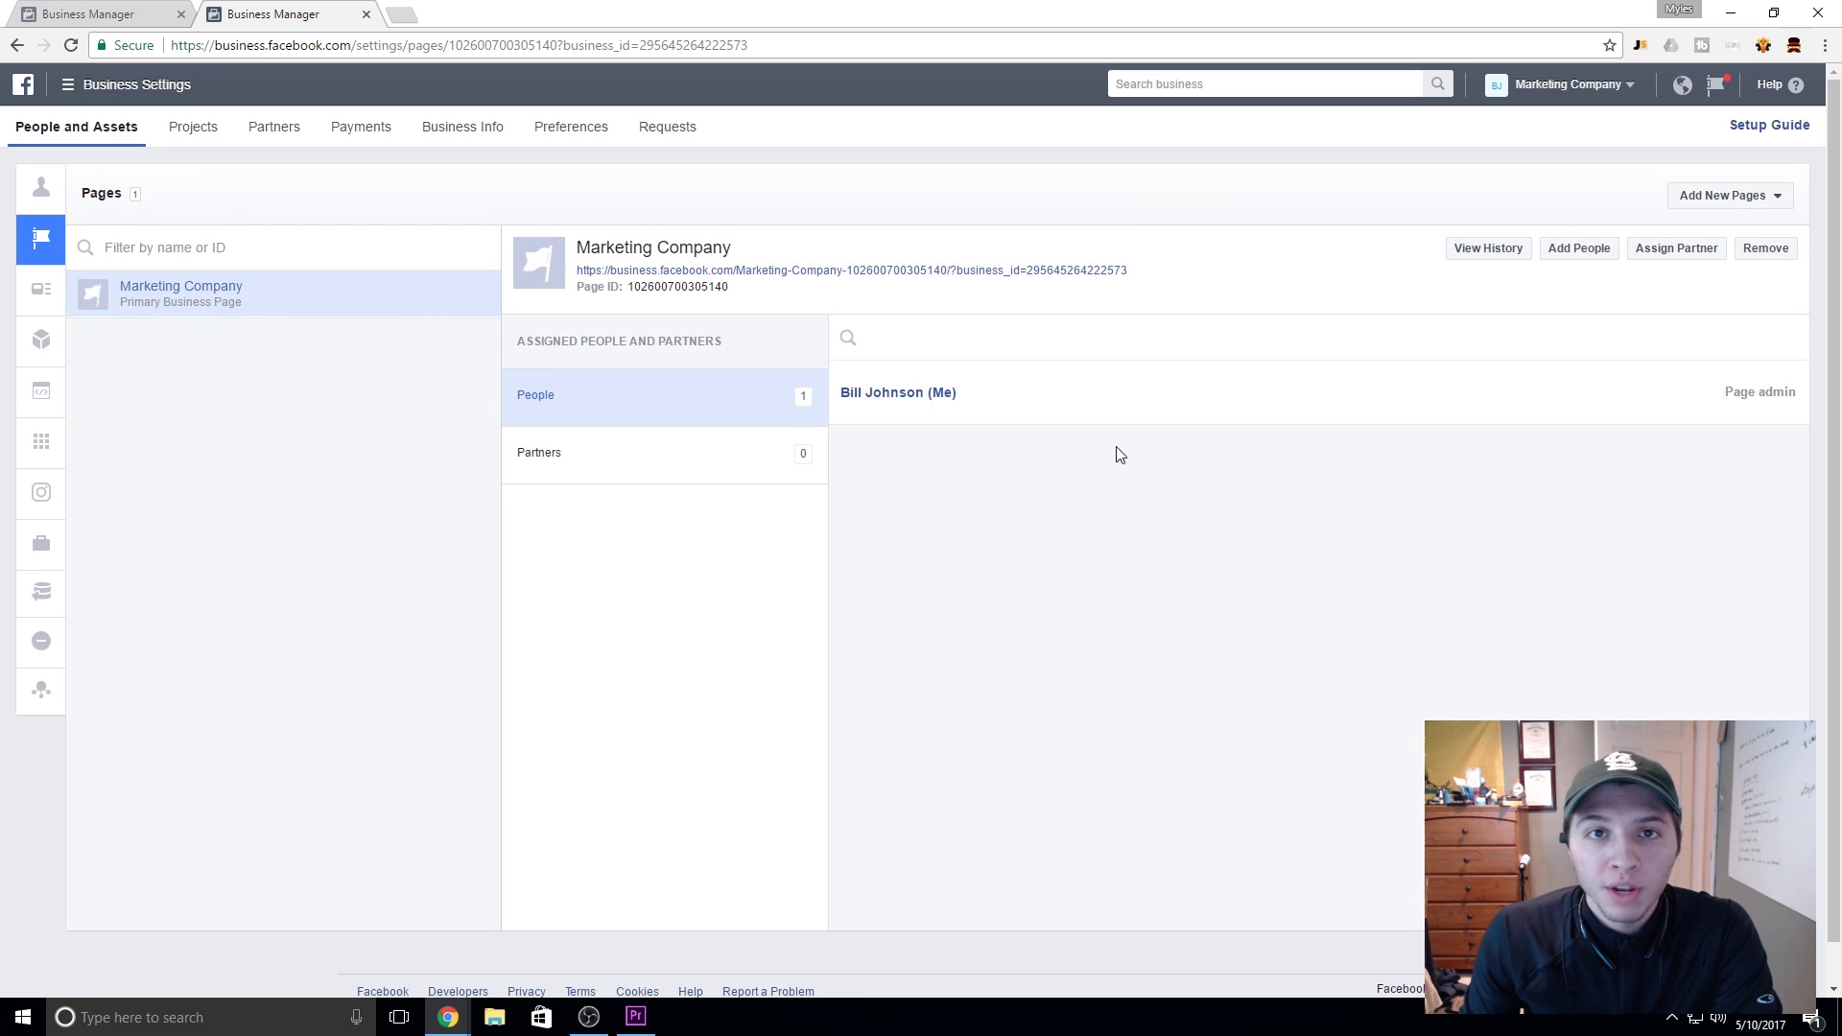
{"action": "left_click", "coordinate": [1754, 195]}
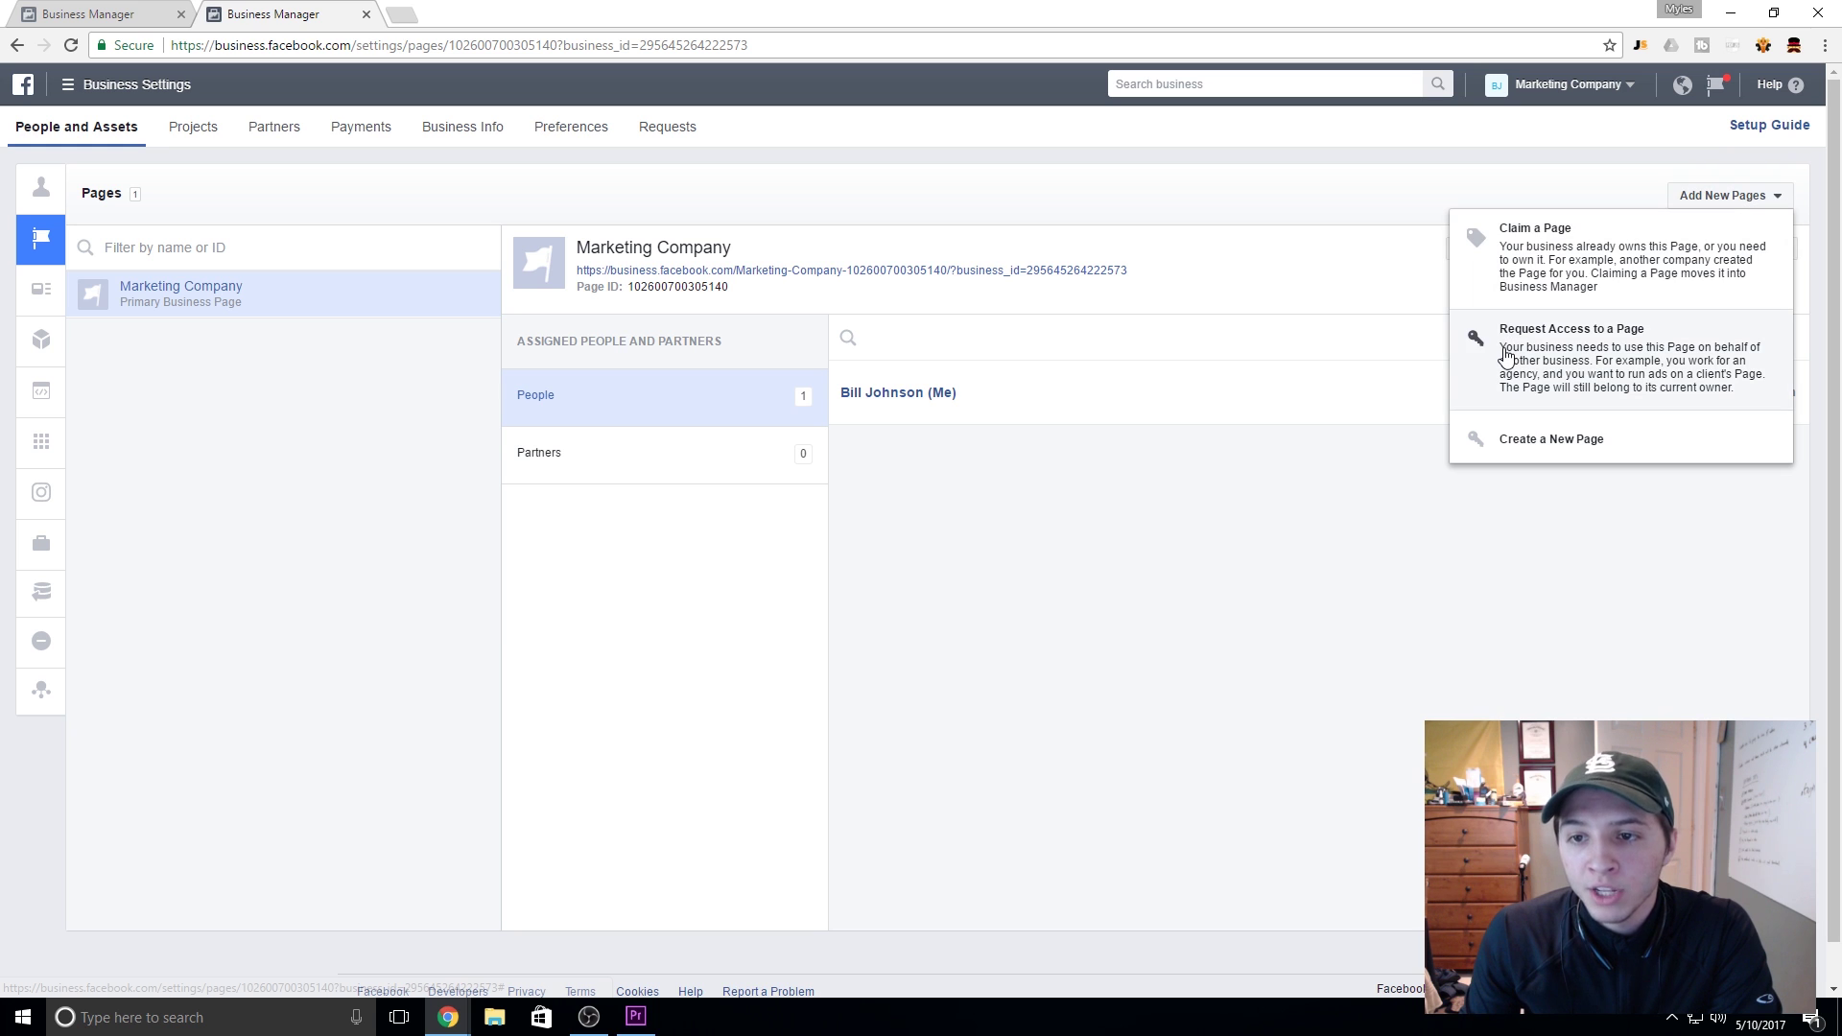
{"action": "left_click", "coordinate": [1048, 500]}
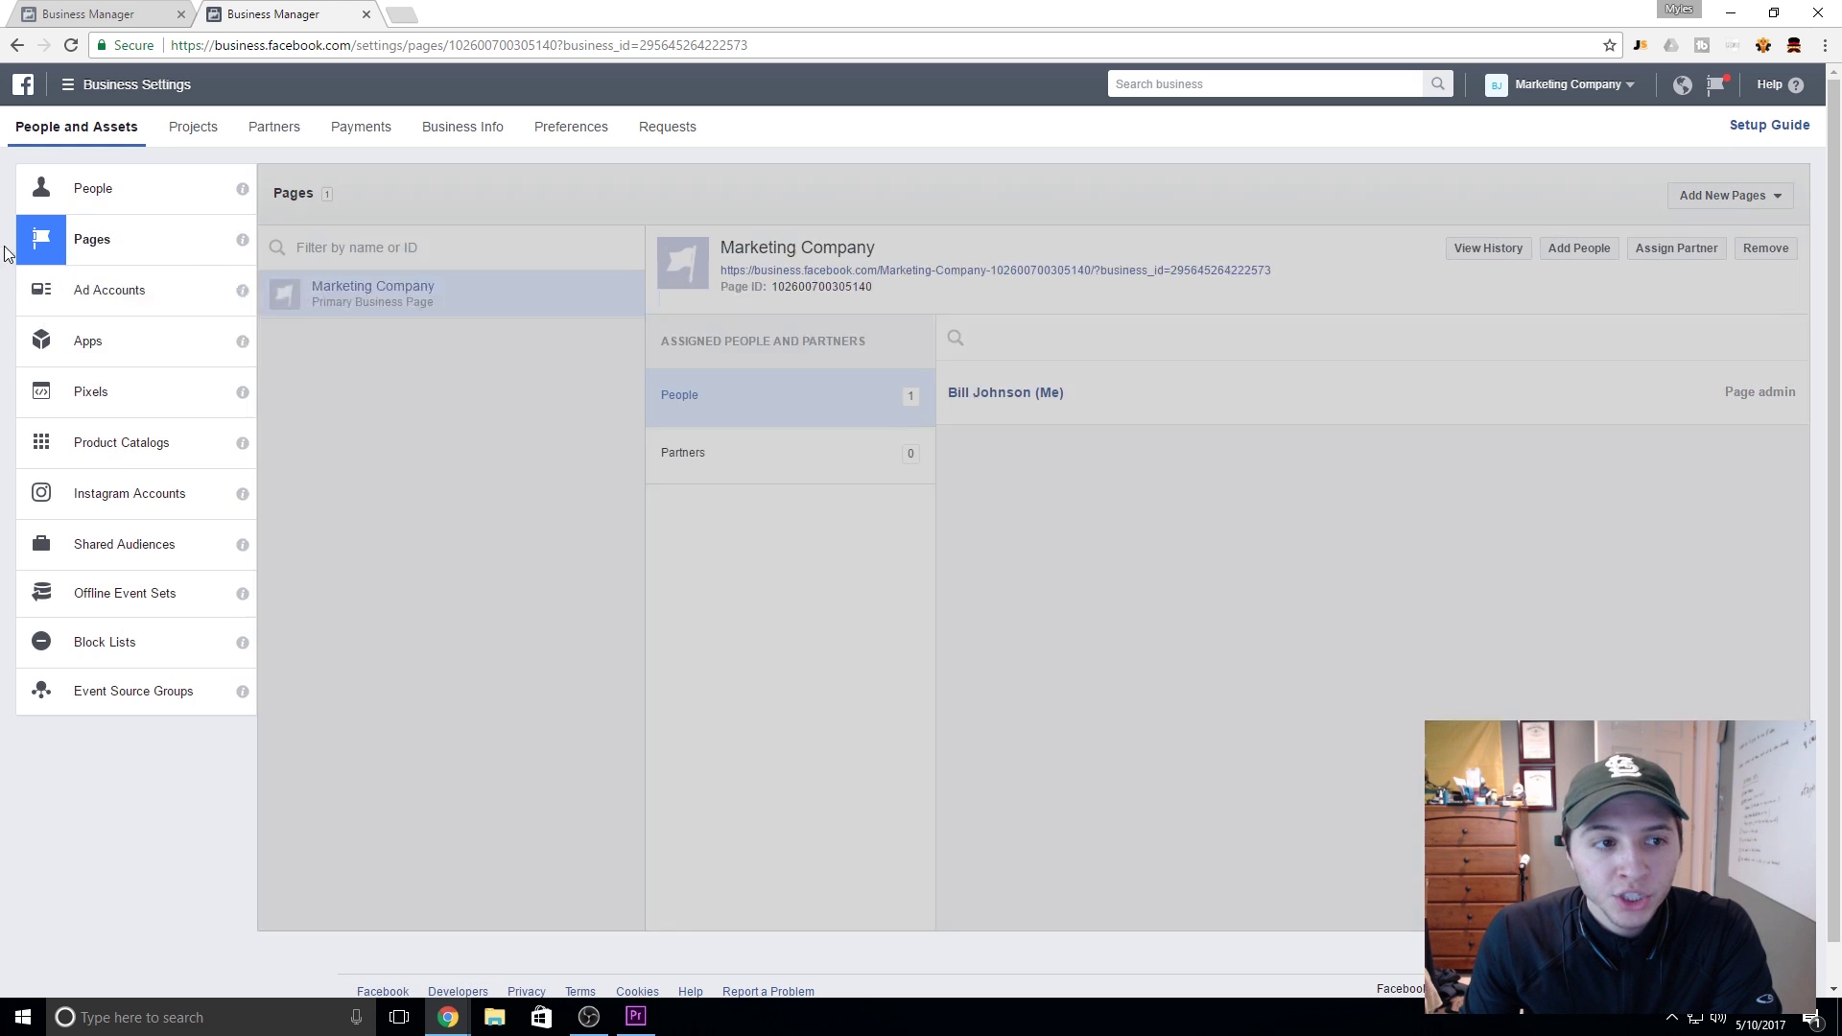
{"action": "left_click", "coordinate": [96, 293]}
{"action": "left_click", "coordinate": [1756, 205]}
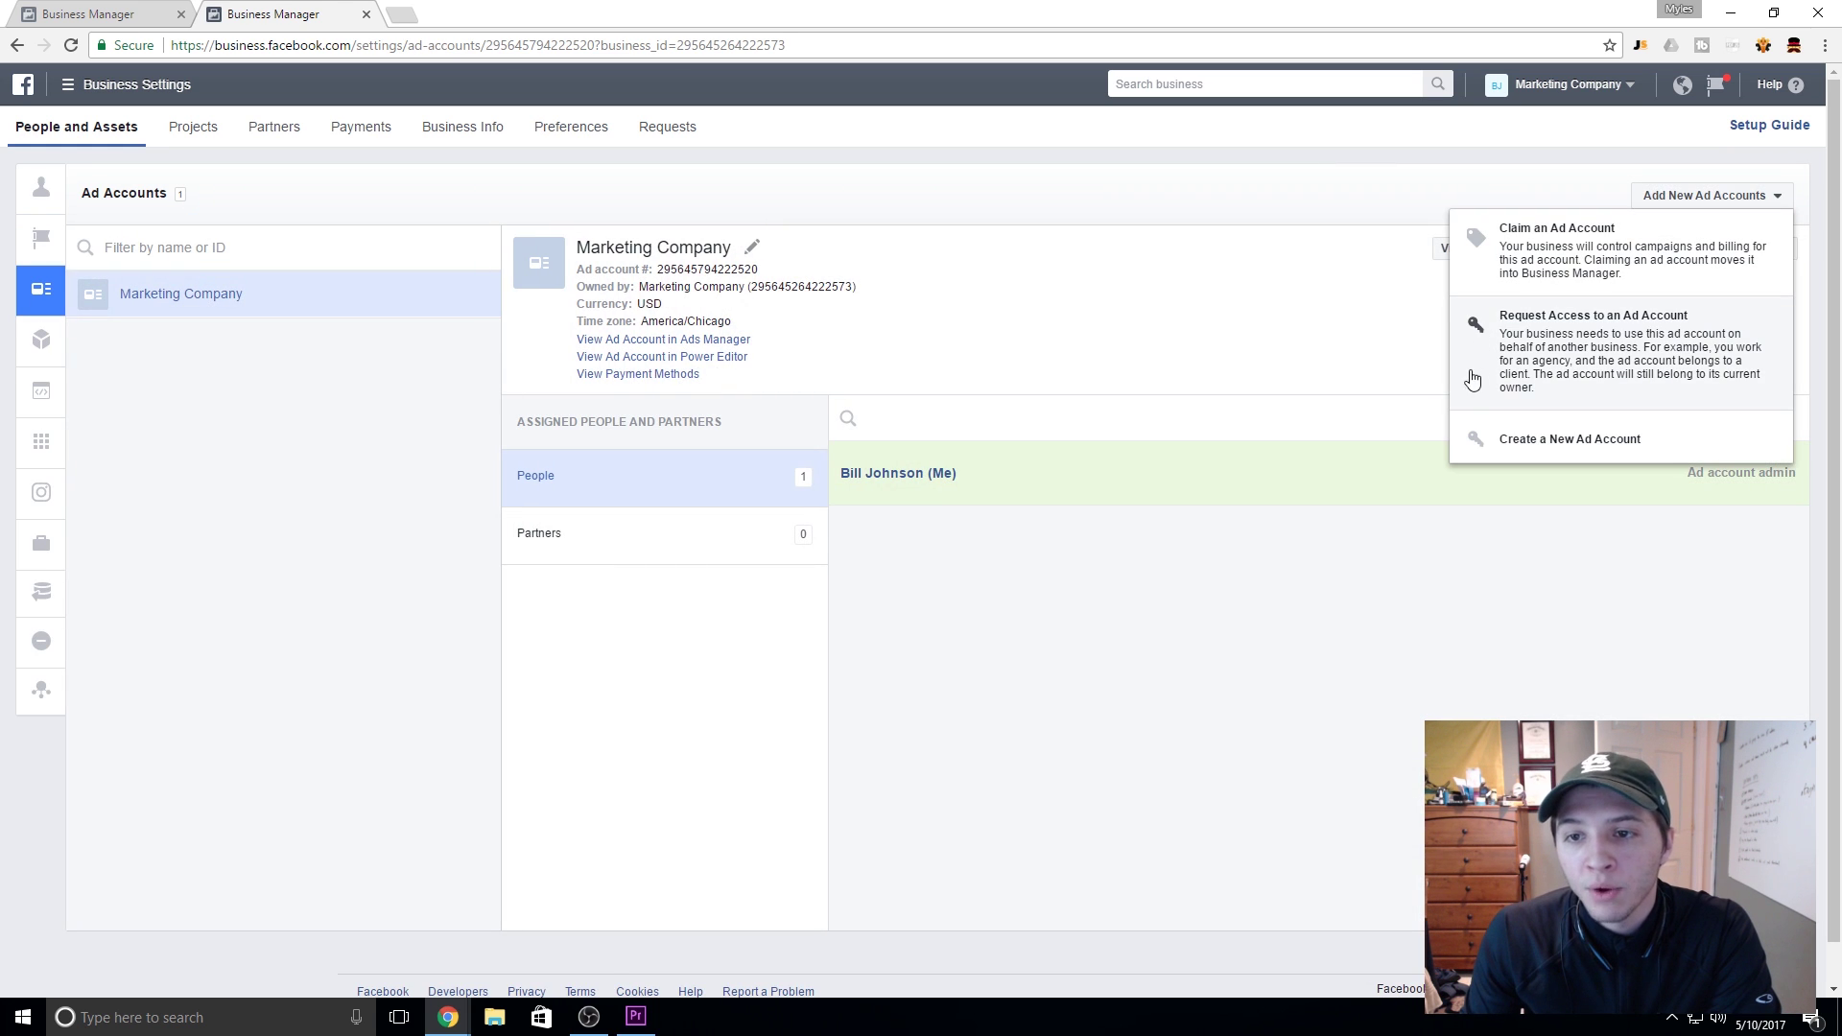
{"action": "left_click", "coordinate": [1241, 574]}
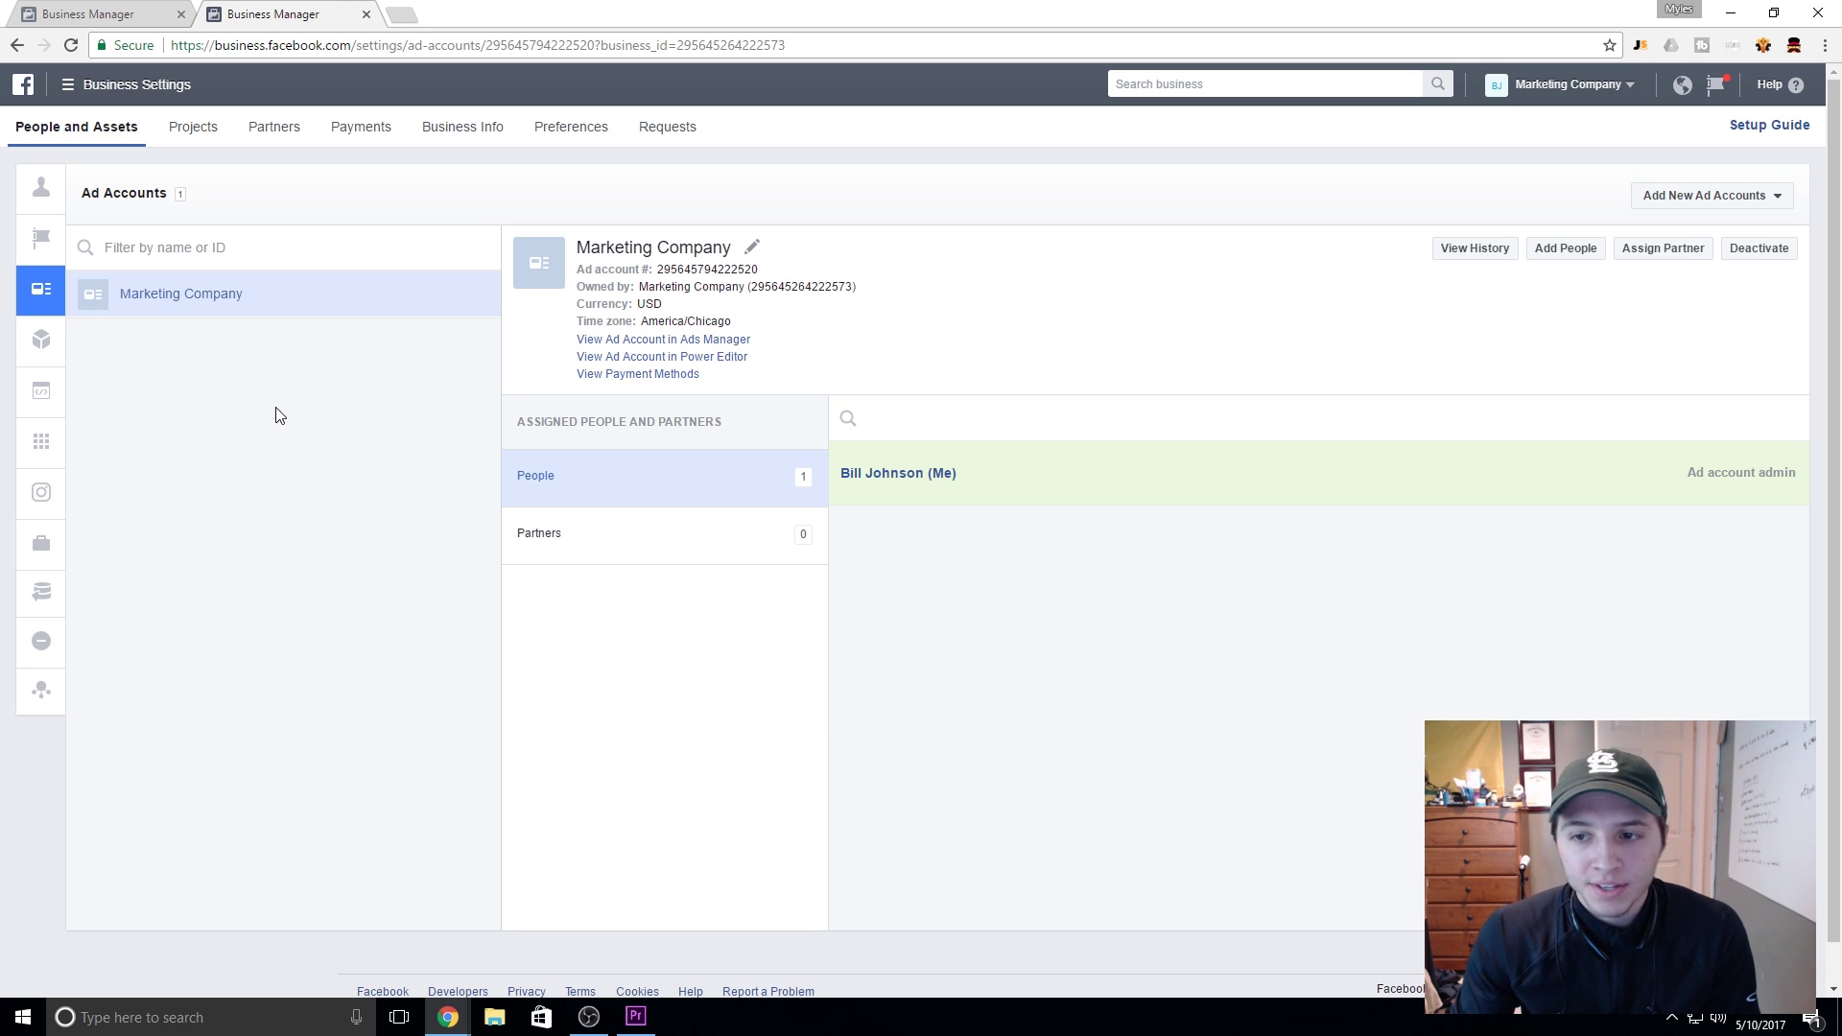
Step: Recheck People, then return to Pages showing Marketing Company as Primary Business Page with its Page admin
{"action": "mouse_move", "coordinate": [14, 240]}
{"action": "left_click", "coordinate": [58, 197]}
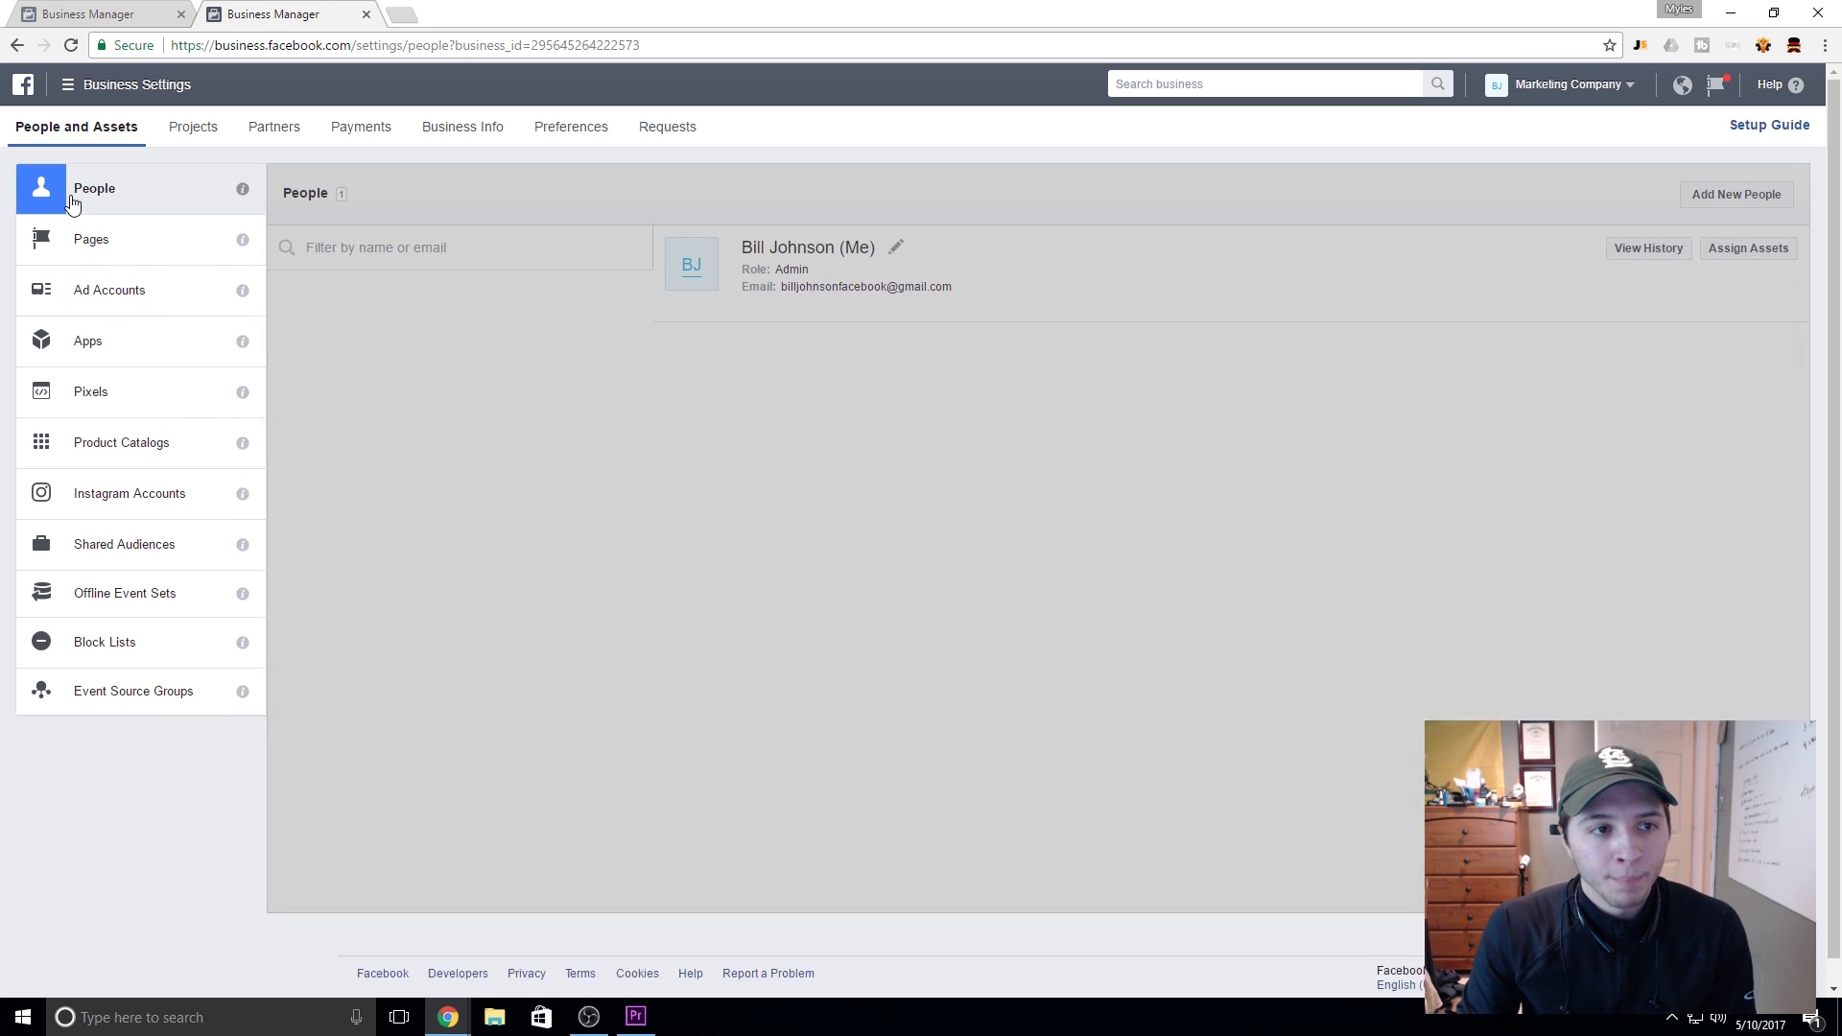
{"action": "left_click", "coordinate": [92, 251]}
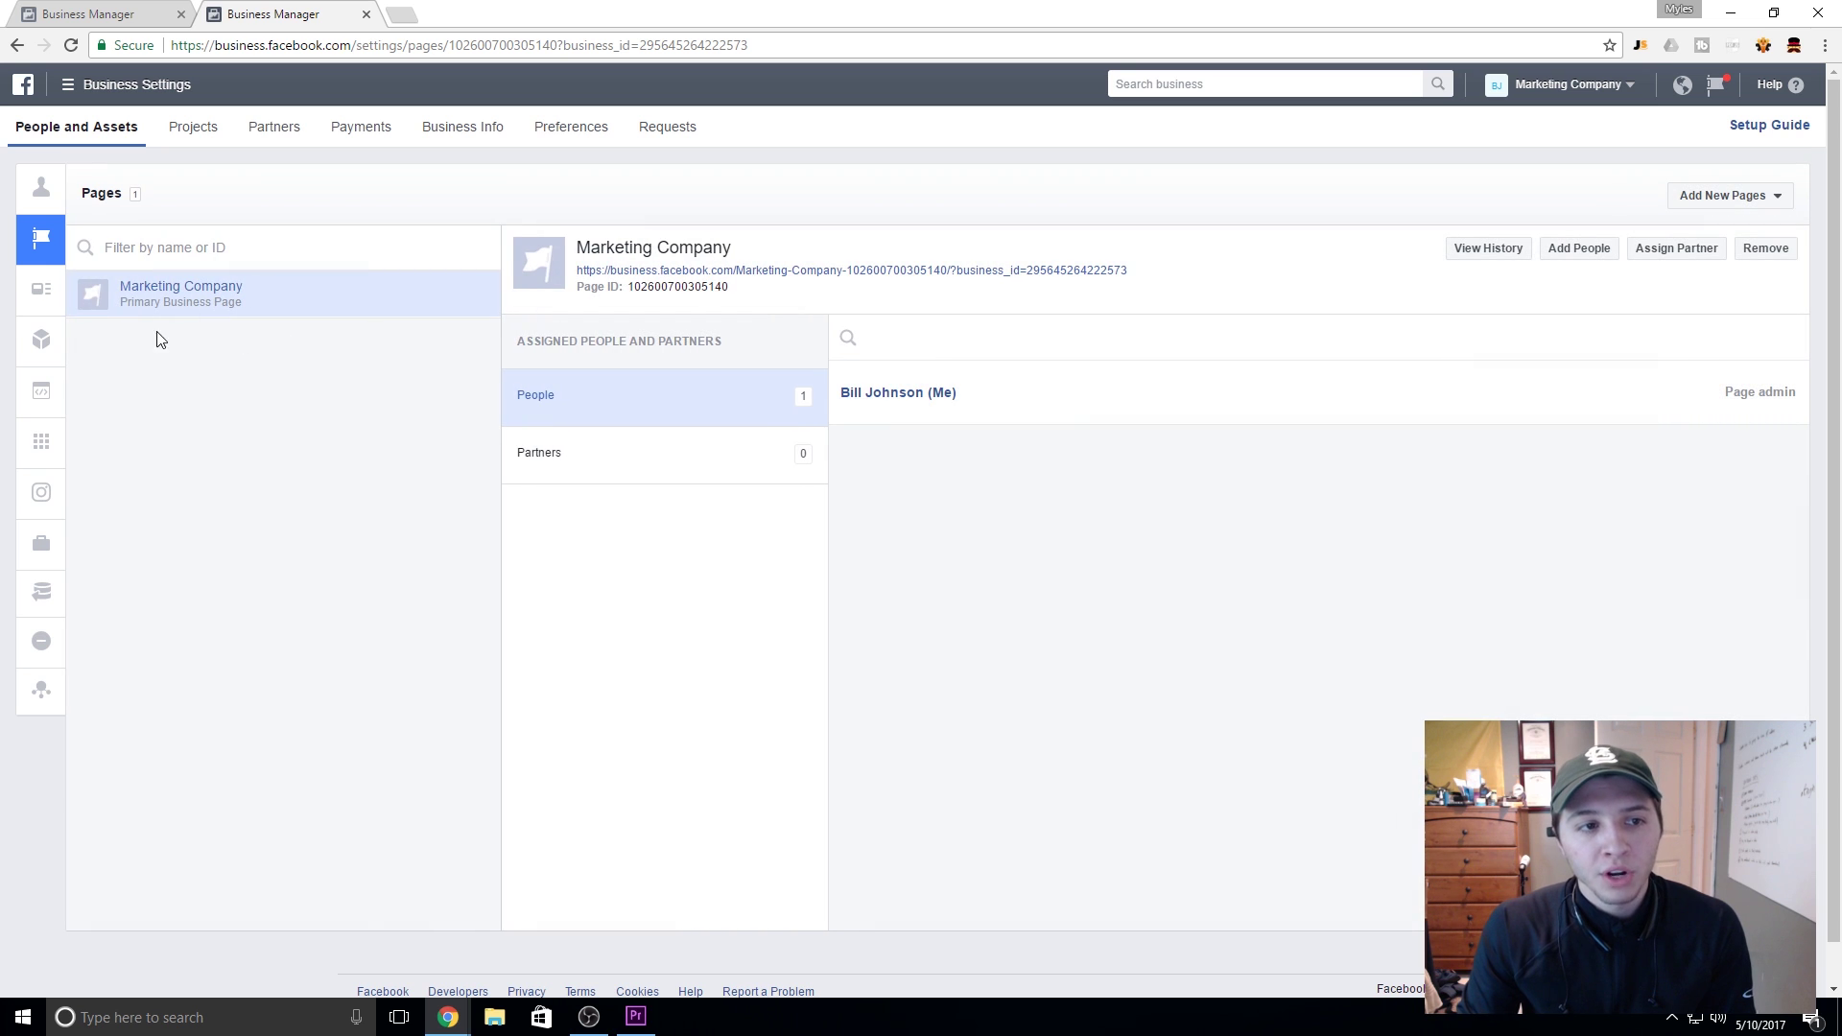
{"action": "mouse_move", "coordinate": [1711, 399]}
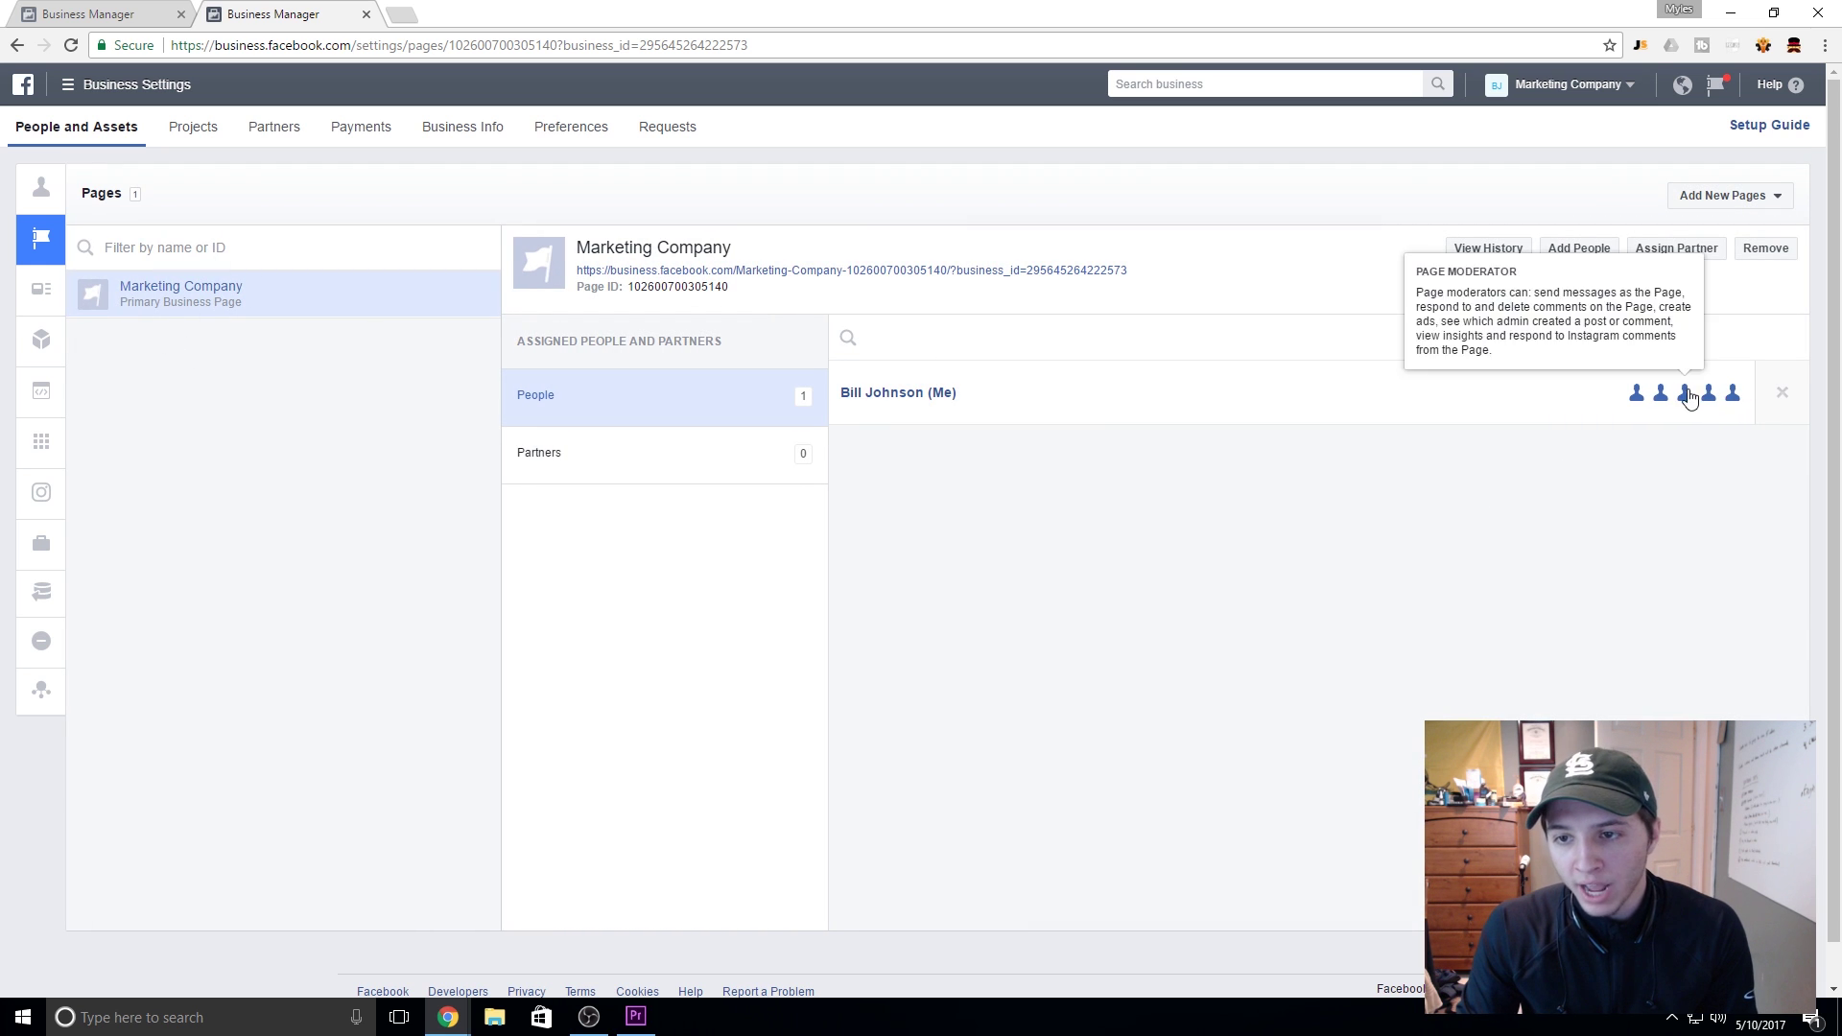